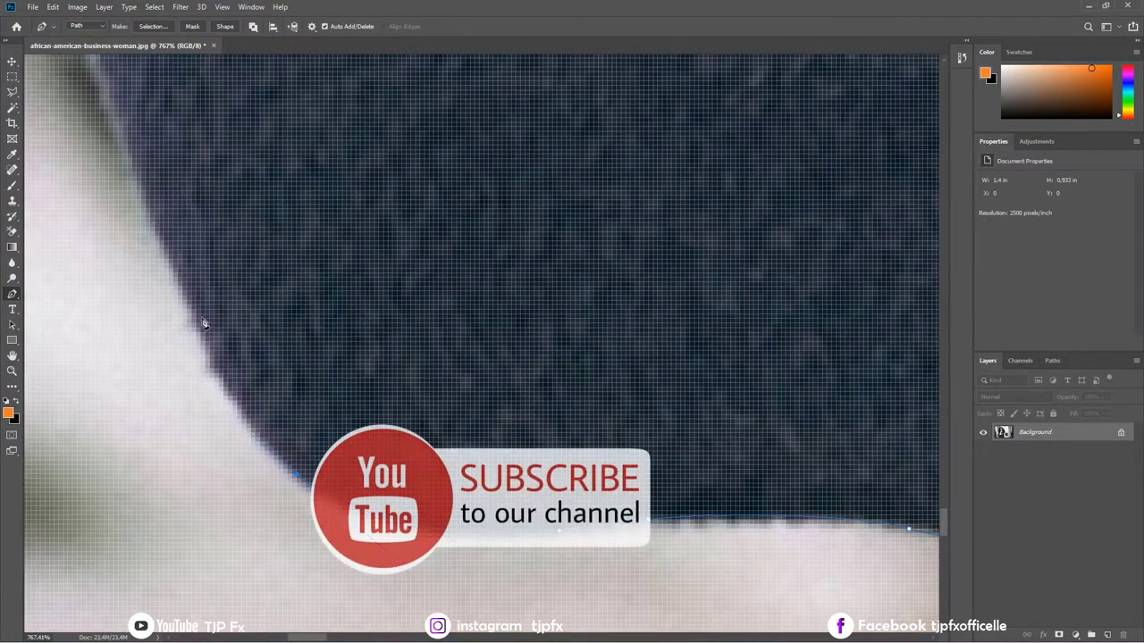
- Trace the pen path up the woman's dark coat edge toward her shoulder
left_click_drag(192, 306, 198, 286)
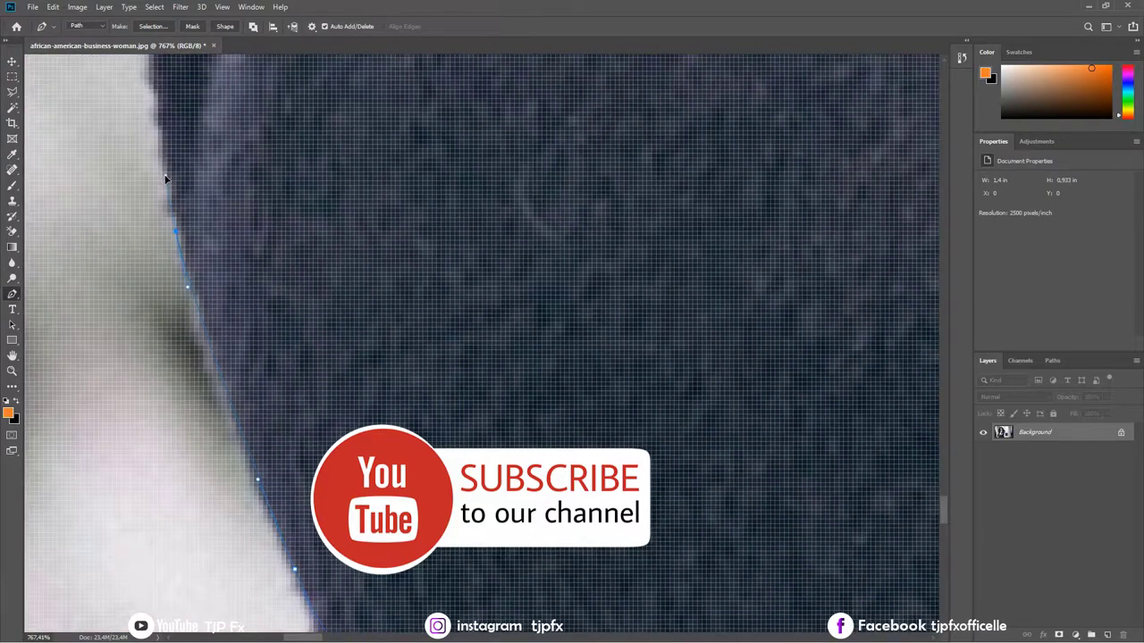
mouse_move(164, 178)
left_mouse_down()
mouse_move(158, 158)
mouse_move(132, 309)
left_mouse_up()
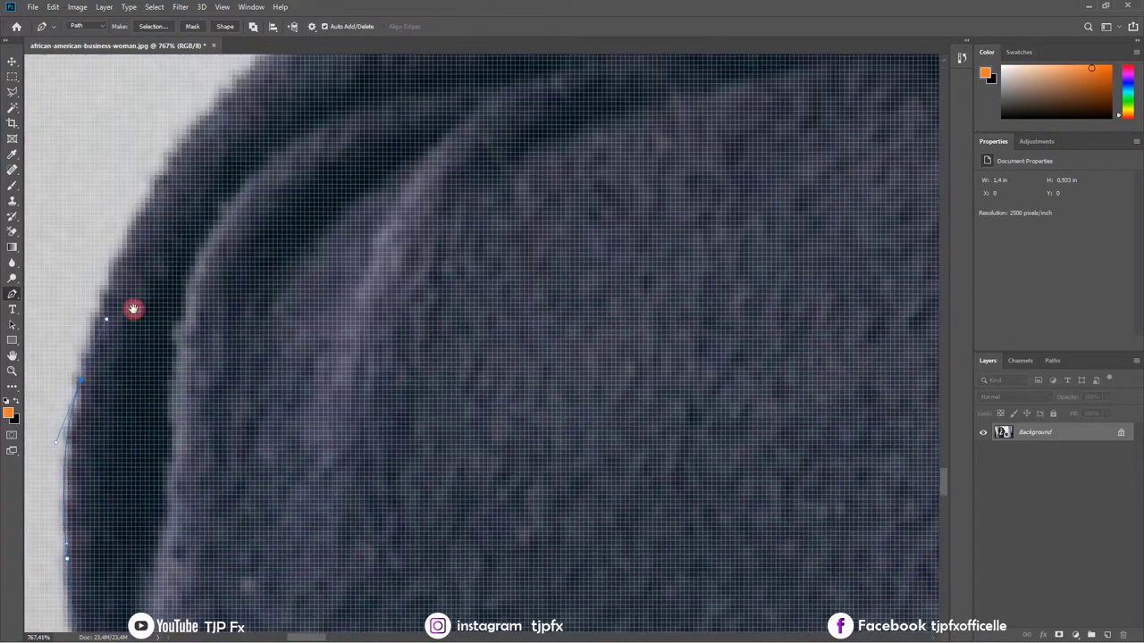
mouse_move(204, 107)
left_mouse_down()
mouse_move(255, 237)
mouse_move(259, 208)
left_mouse_up()
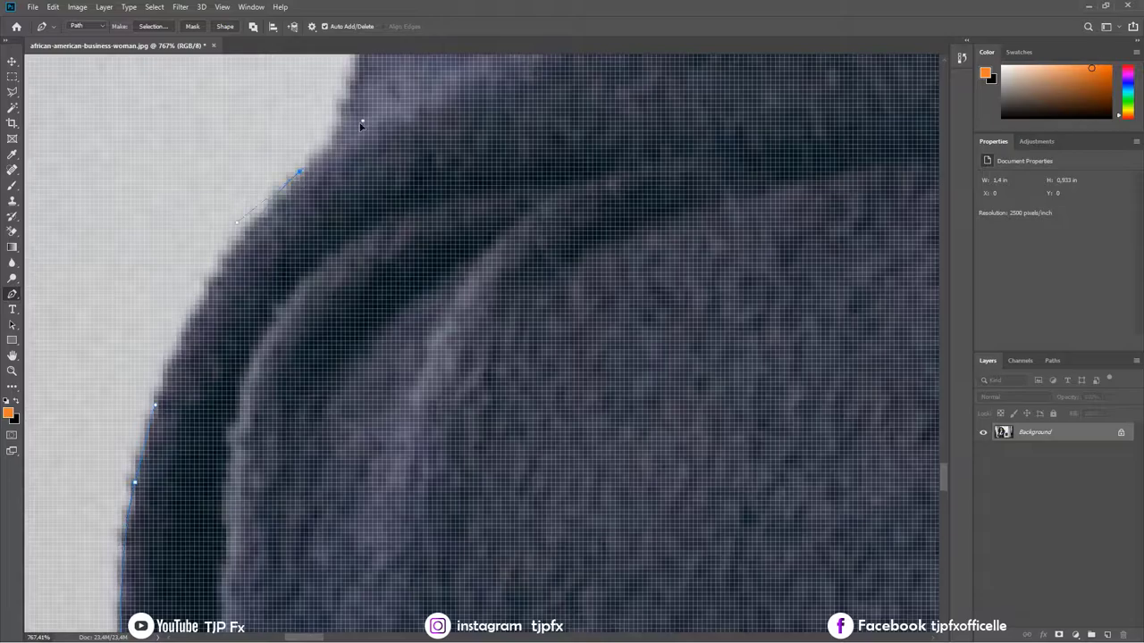
mouse_move(314, 174)
left_mouse_down()
mouse_move(362, 209)
mouse_move(378, 276)
left_mouse_up()
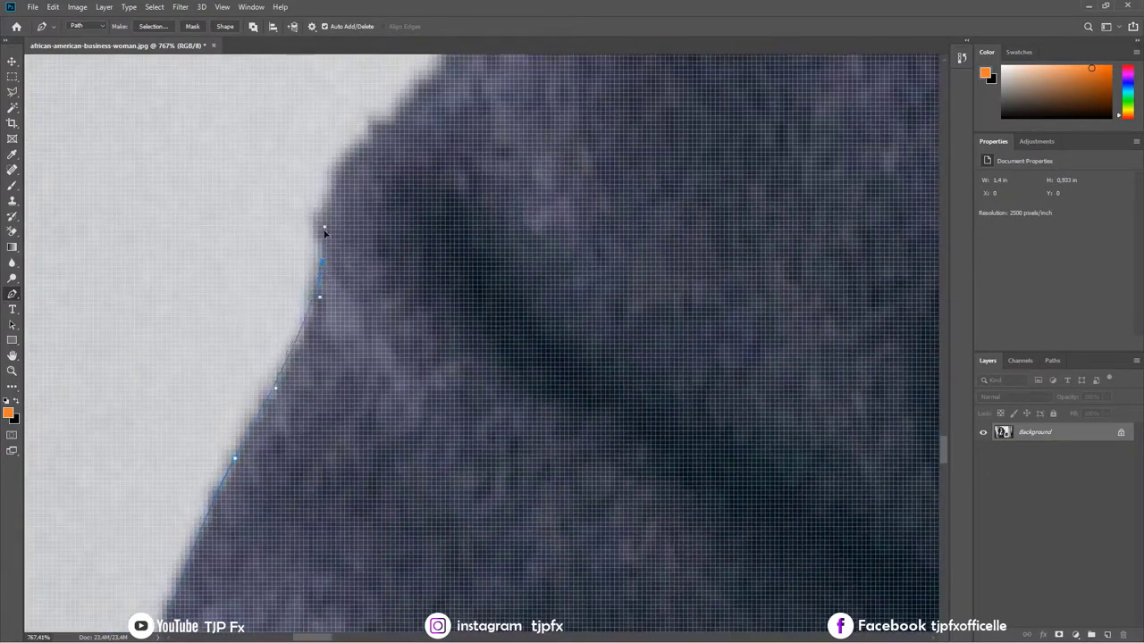
mouse_move(322, 230)
left_mouse_down()
mouse_move(317, 252)
mouse_move(331, 274)
mouse_move(294, 354)
left_mouse_up()
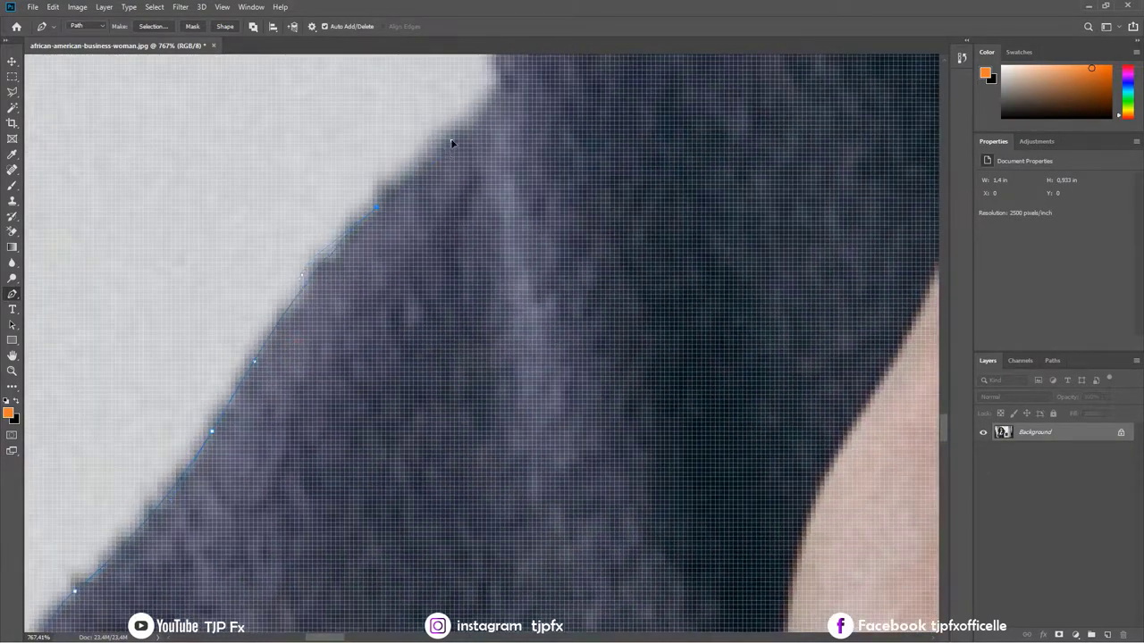
mouse_move(451, 143)
left_mouse_down()
mouse_move(396, 300)
mouse_move(327, 259)
mouse_move(333, 230)
left_mouse_up()
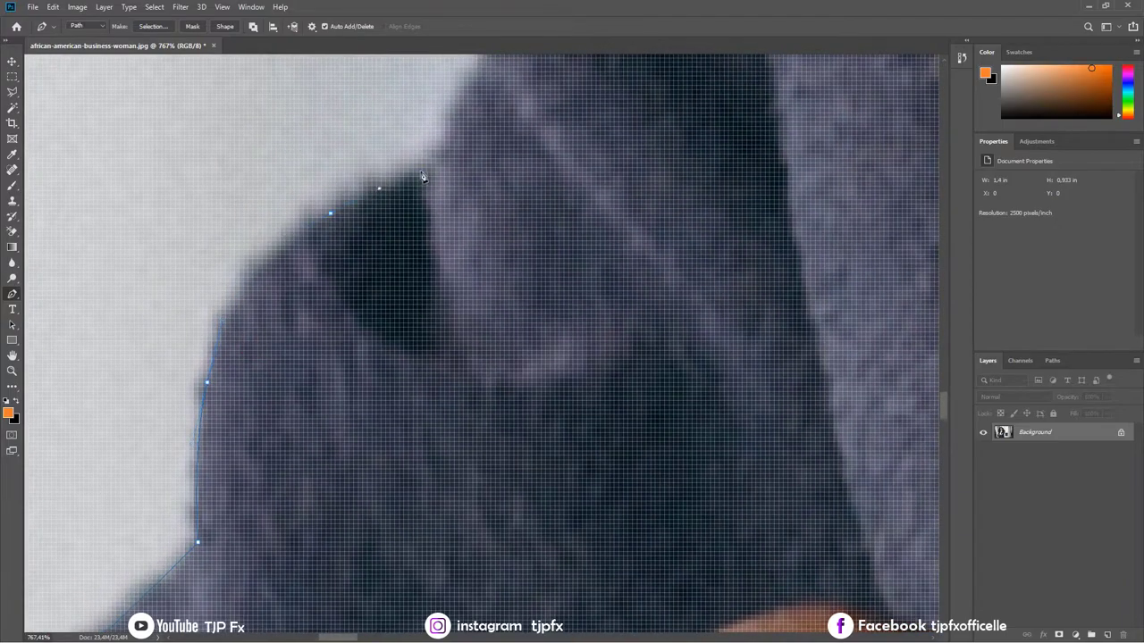
left_click_drag(424, 176, 227, 403)
- Add curved anchors along the coat curve and into the curly hair edge
left_click_drag(246, 361, 256, 416)
left_click_drag(236, 327, 259, 284)
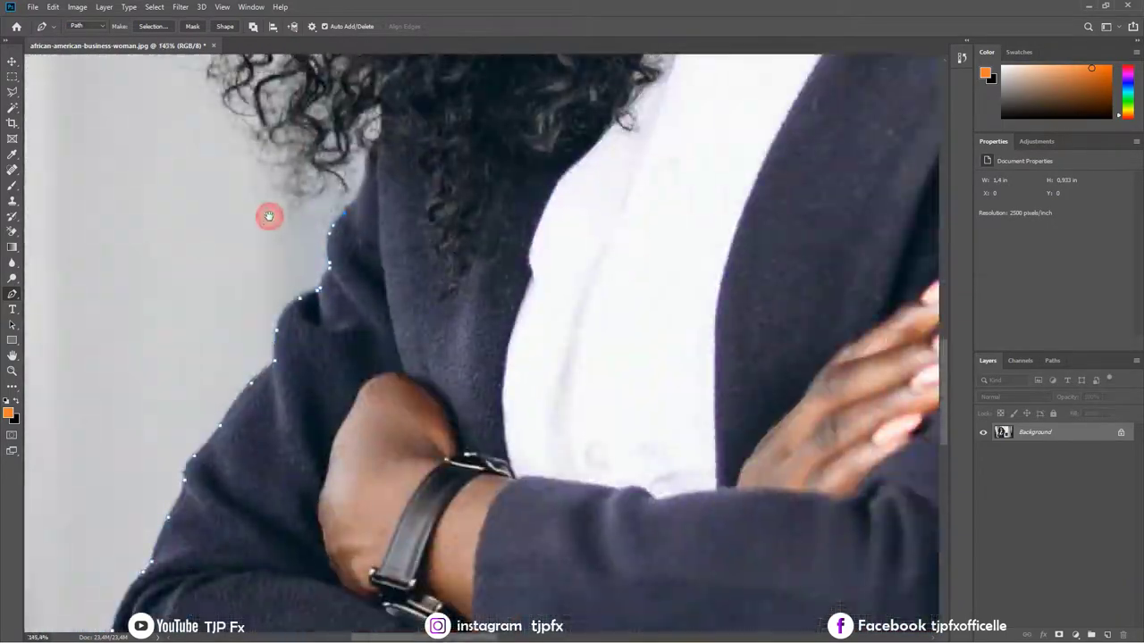
left_click_drag(268, 214, 371, 243)
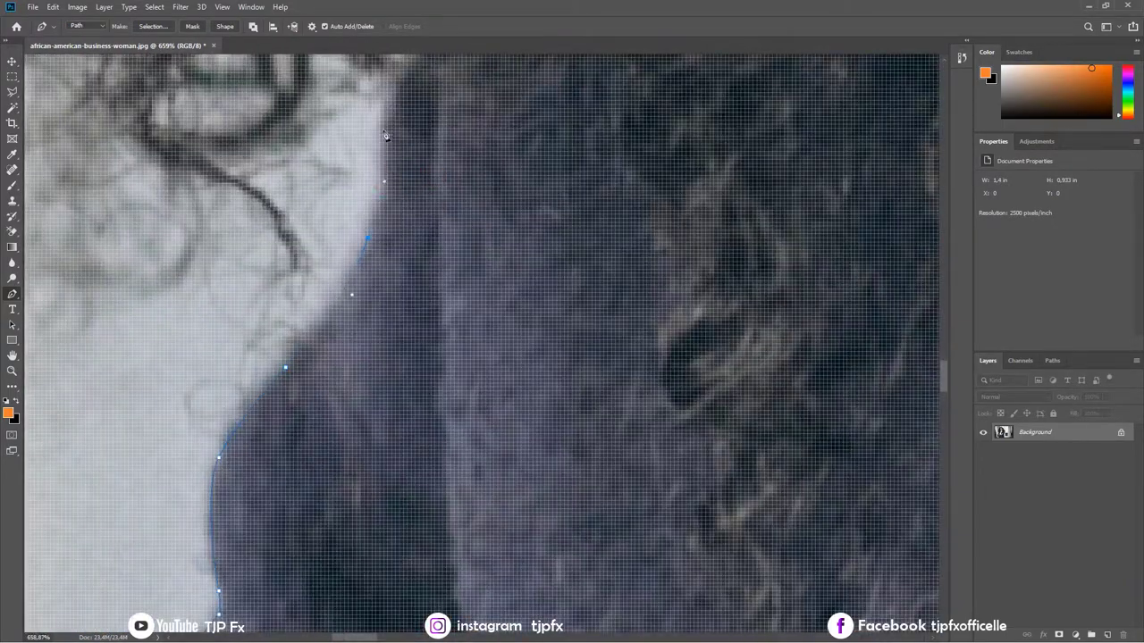
left_click_drag(386, 136, 429, 196)
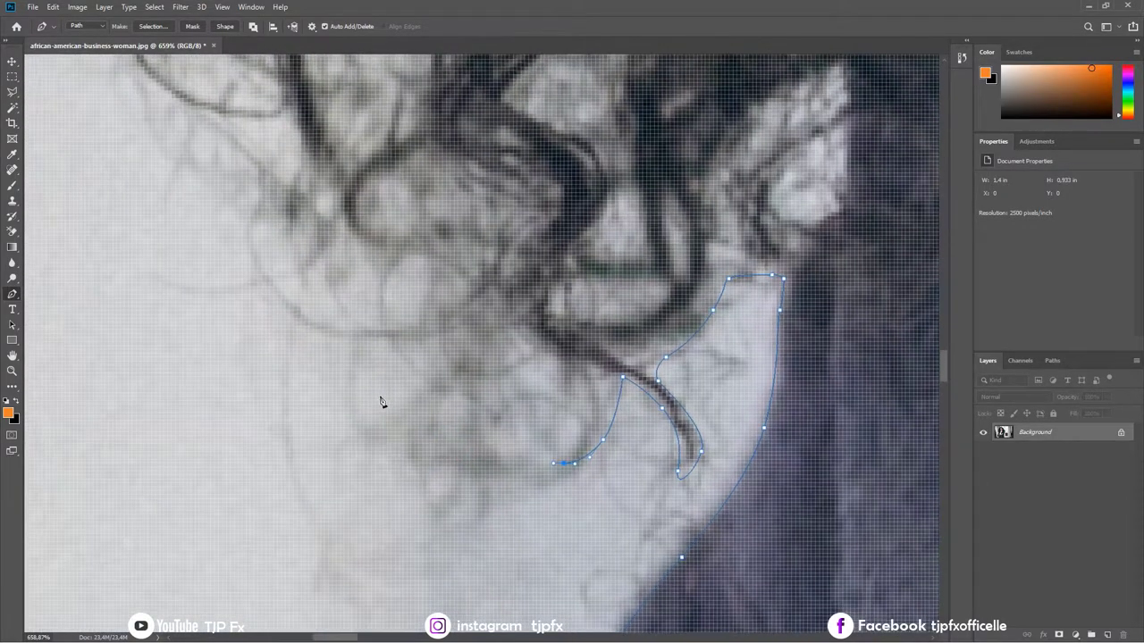
mouse_move(262, 386)
left_mouse_down()
mouse_move(284, 276)
mouse_move(301, 465)
left_mouse_up()
- Trace the path up the hair outline and across the top of her head
scroll(313, 456, "down", 3)
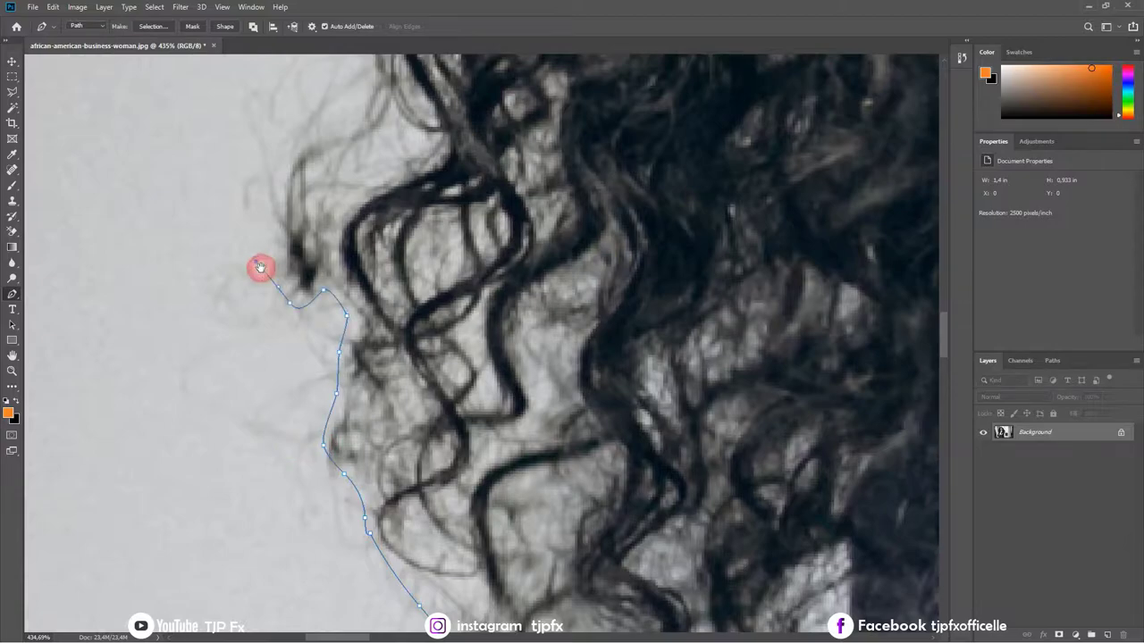
left_click_drag(259, 266, 267, 418)
scroll(364, 212, "down", 3)
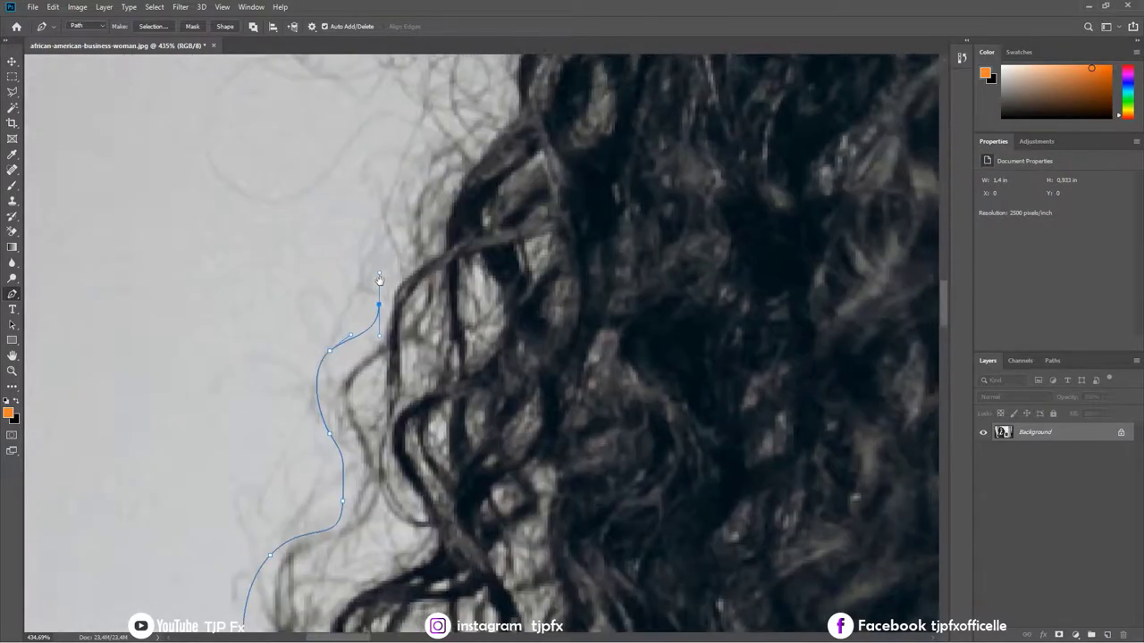
scroll(355, 296, "up", 3)
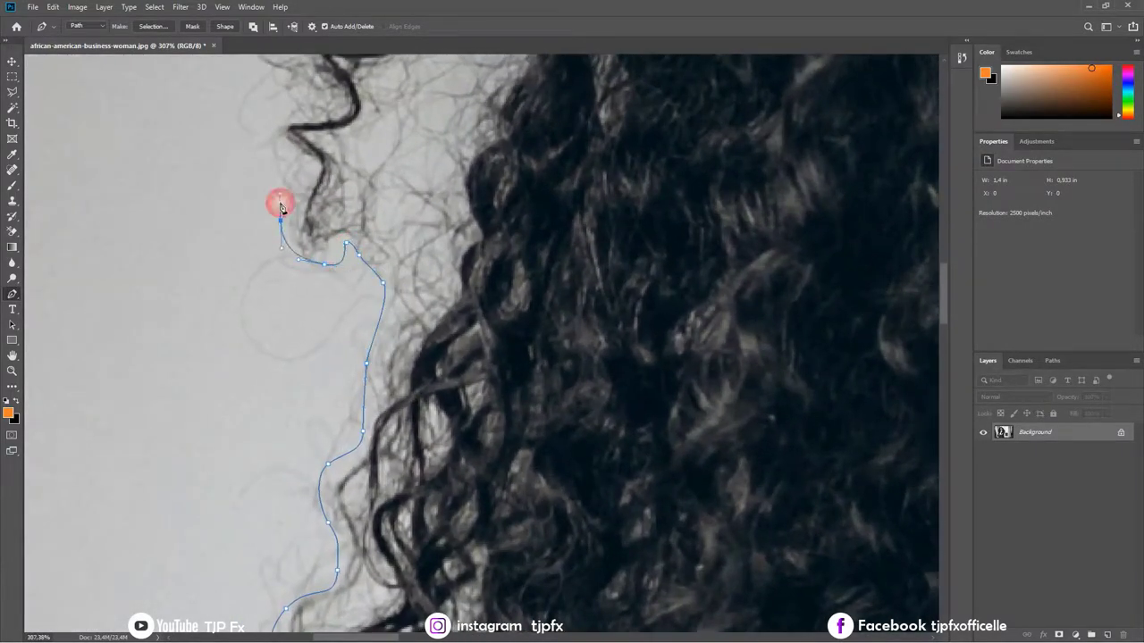
left_click_drag(279, 208, 340, 335)
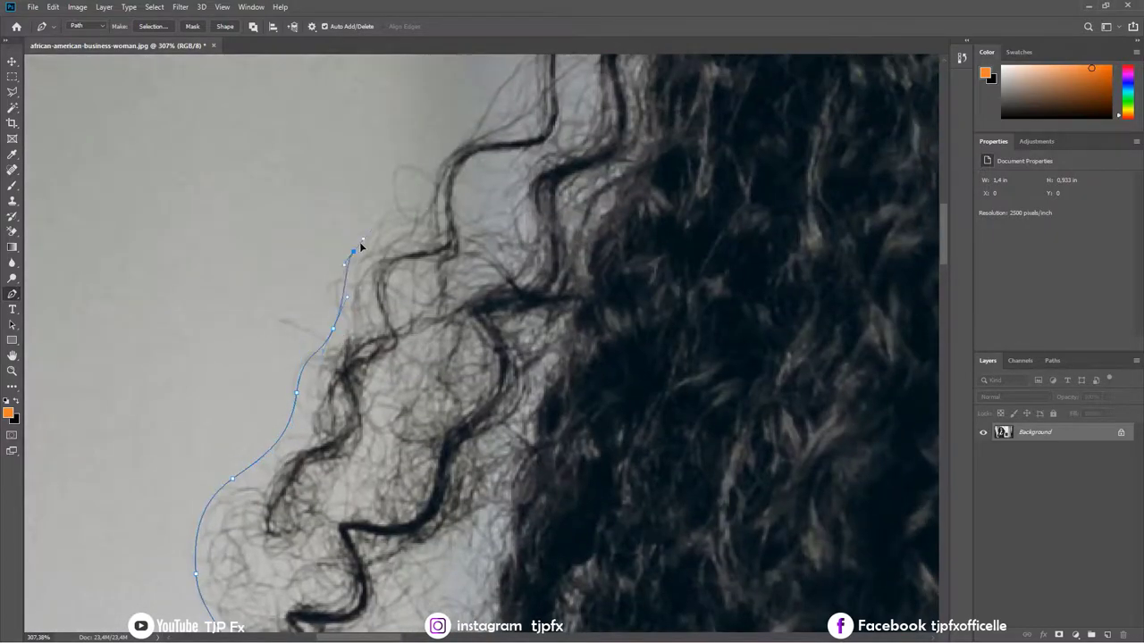
left_click_drag(359, 241, 355, 324)
left_click_drag(408, 286, 357, 324)
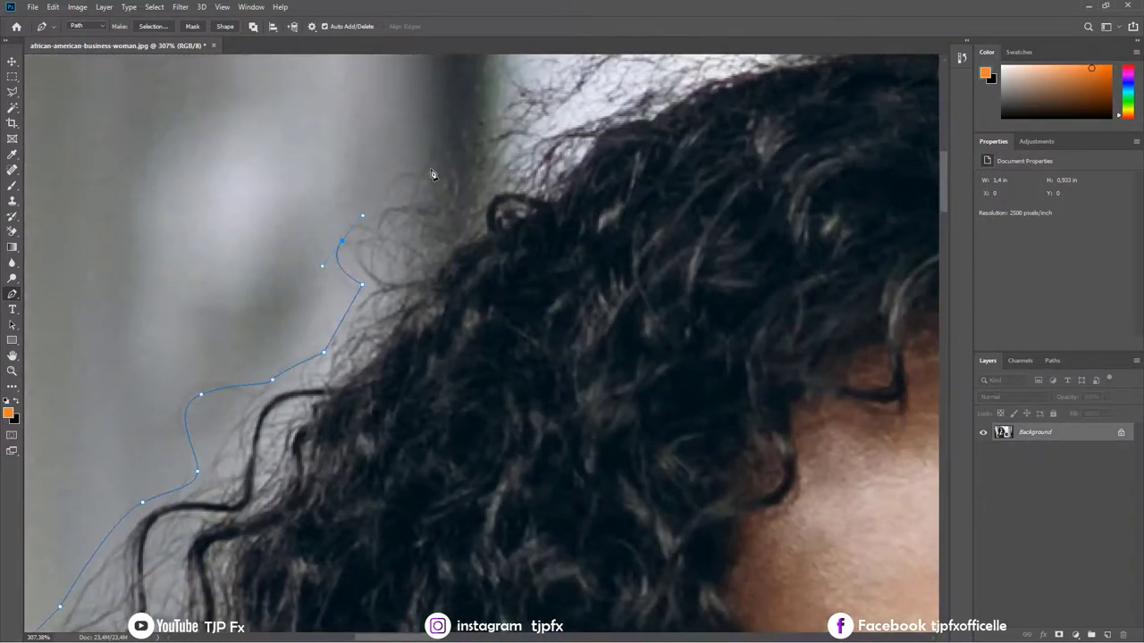
left_click(387, 263)
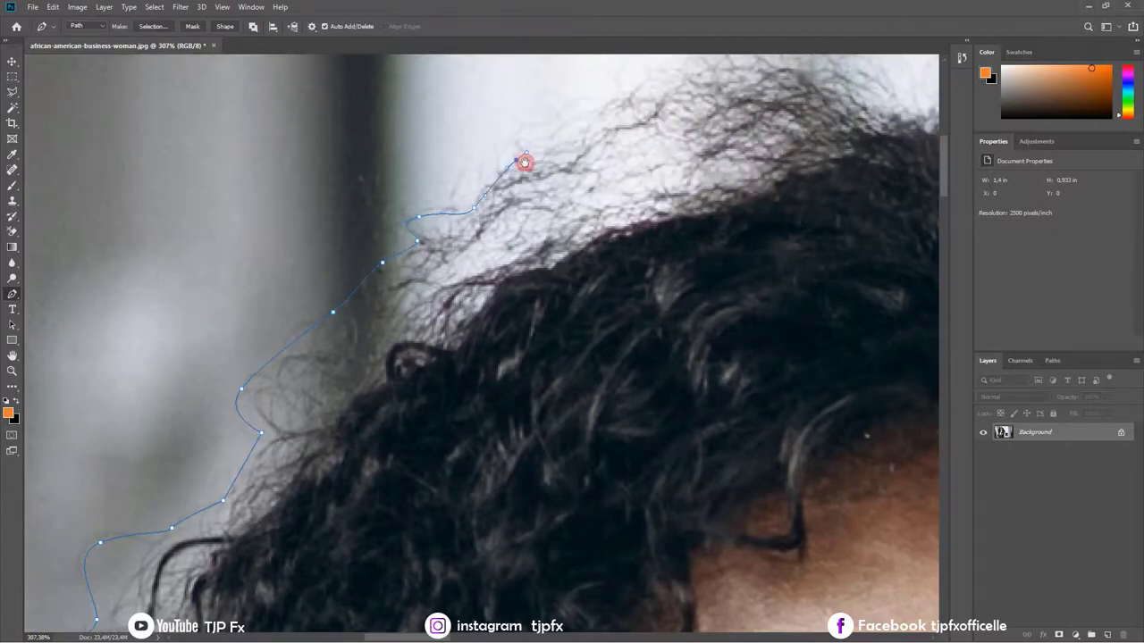
left_click_drag(525, 162, 518, 274)
left_click(298, 205)
left_click_drag(298, 205, 490, 213)
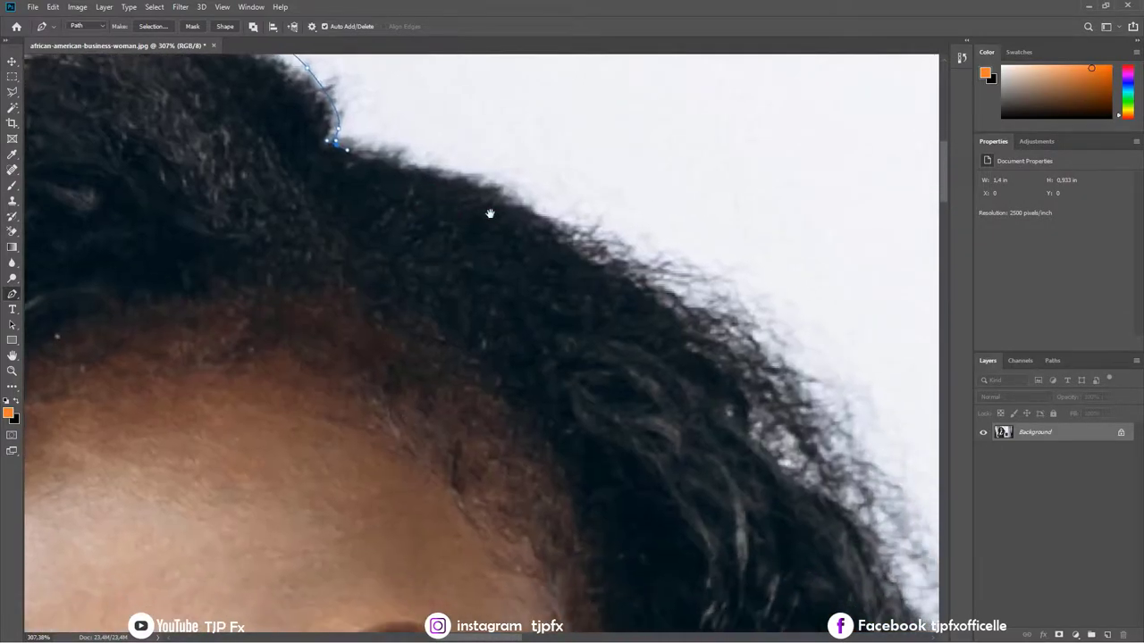
- Continue the path over the head and down around the hanging curls
left_click_drag(601, 244, 655, 200)
left_click(723, 276)
mouse_move(760, 319)
left_mouse_down()
mouse_move(725, 255)
mouse_move(573, 96)
left_mouse_up()
left_click_drag(692, 218, 618, 120)
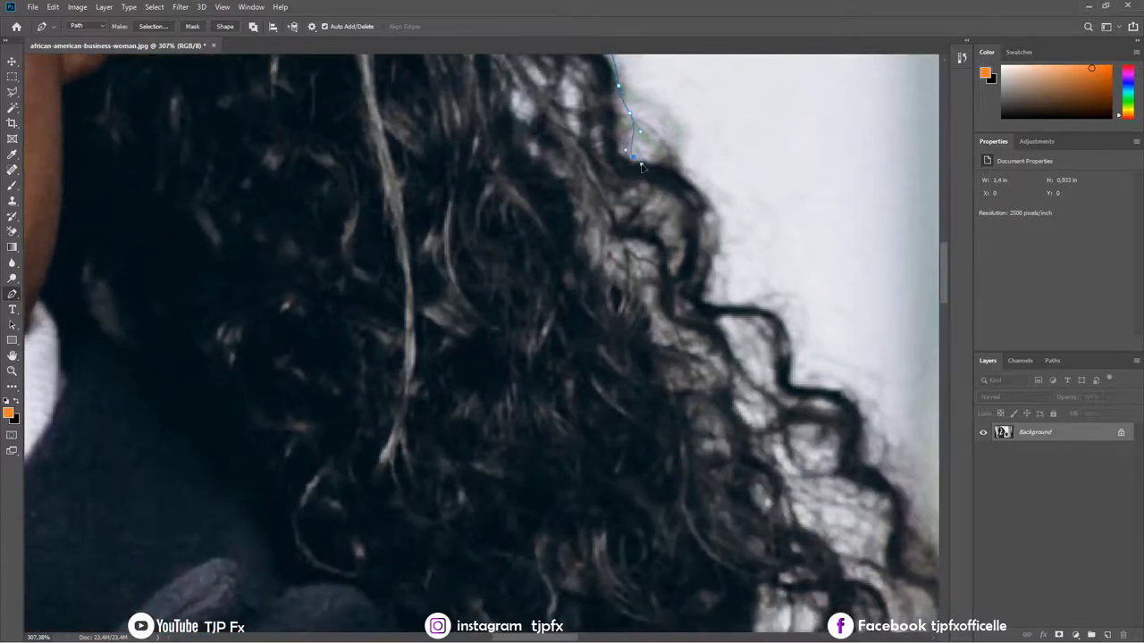
left_click_drag(722, 269, 704, 130)
left_click_drag(785, 293, 749, 195)
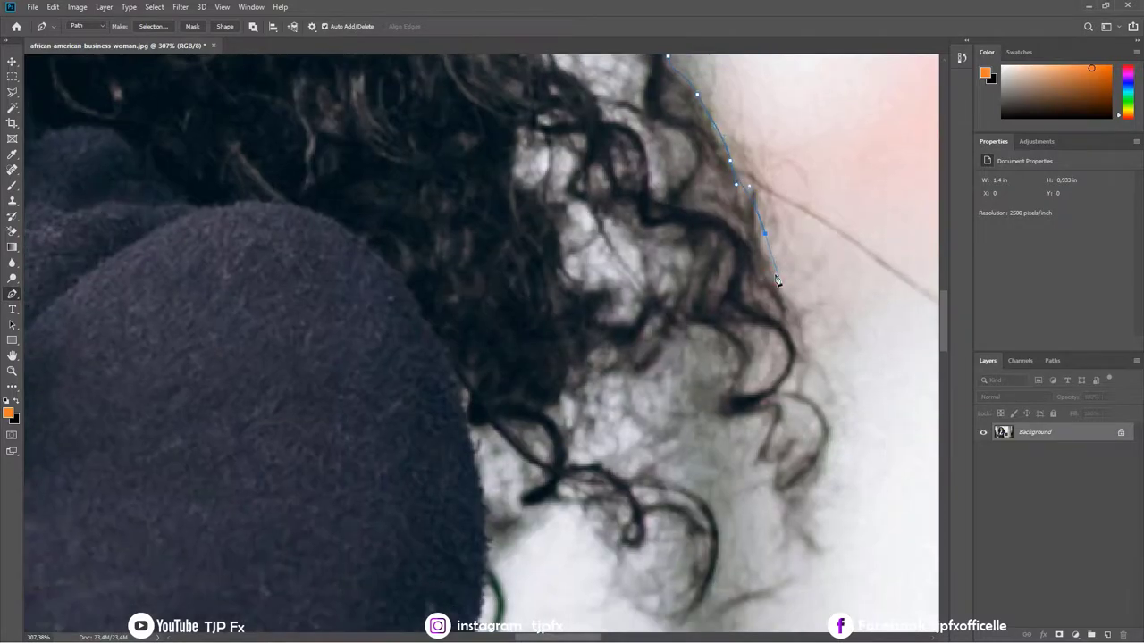
left_click(824, 438)
left_click_drag(819, 498, 810, 332)
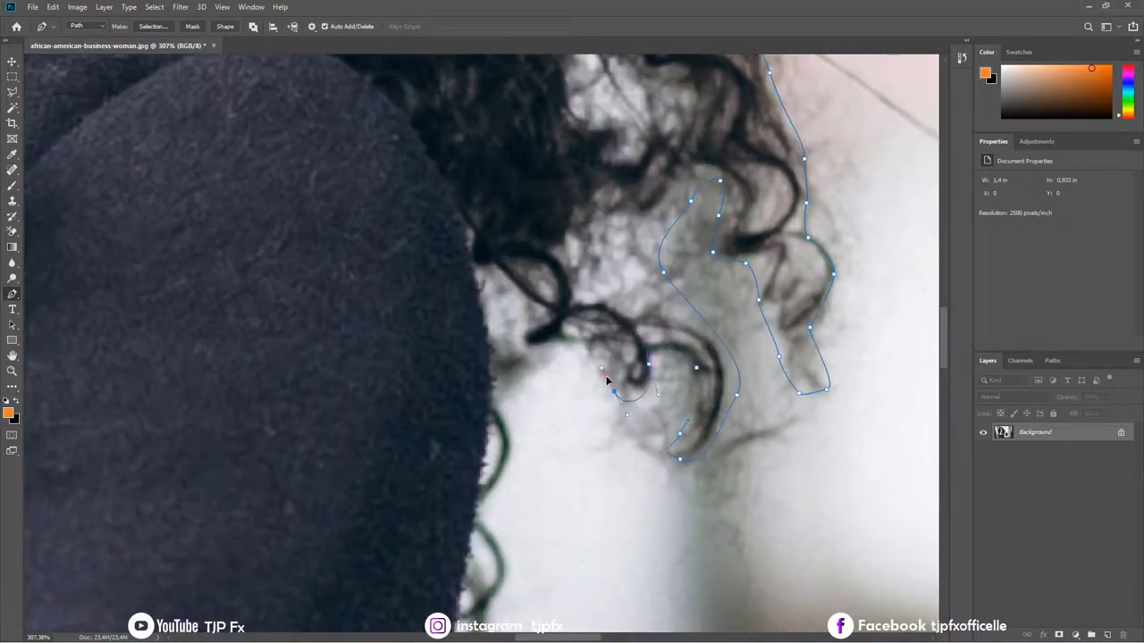
left_click(487, 336)
left_click_drag(492, 414, 562, 257)
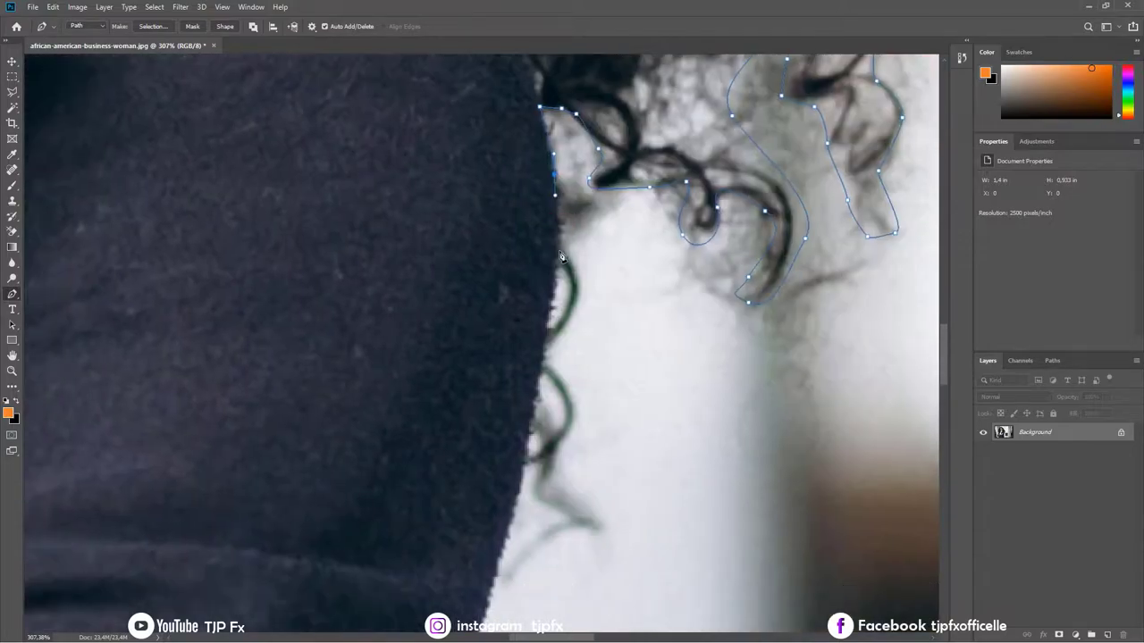
- Carry the path from the last curl down the coat's right edge
scroll(578, 297, "up", 2)
left_click(577, 305)
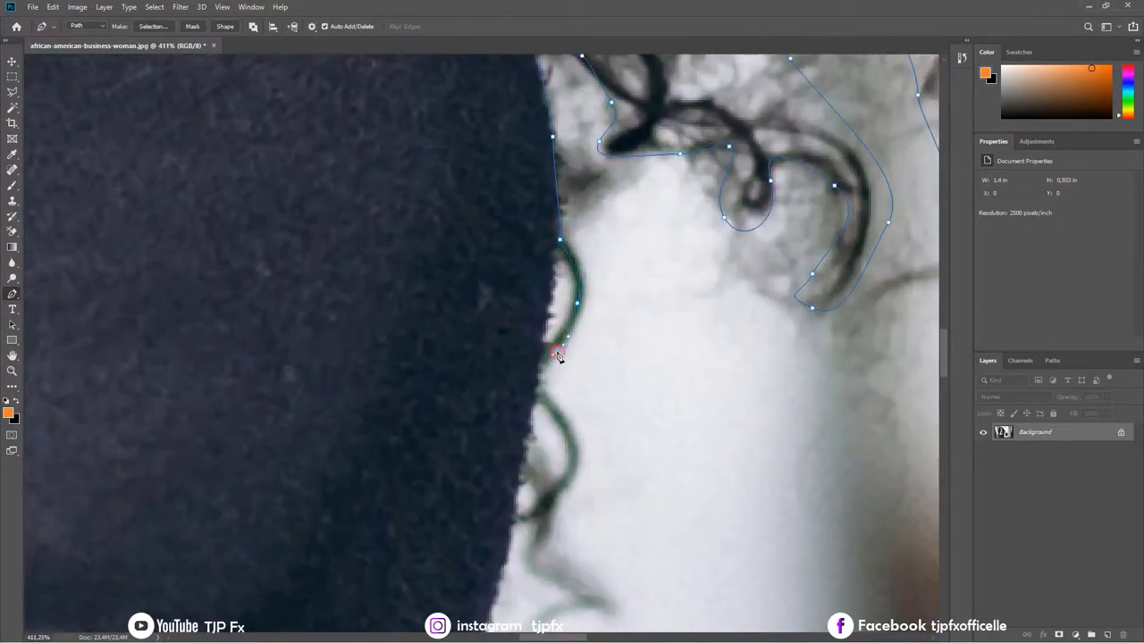
left_click_drag(557, 356, 634, 178)
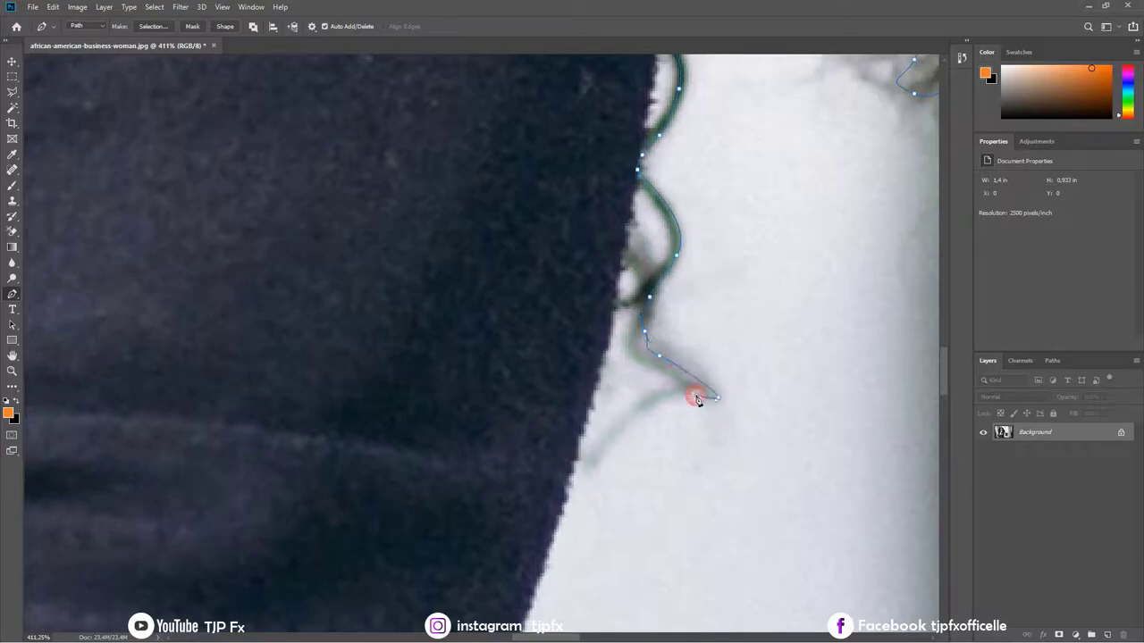
left_click_drag(621, 315, 678, 232)
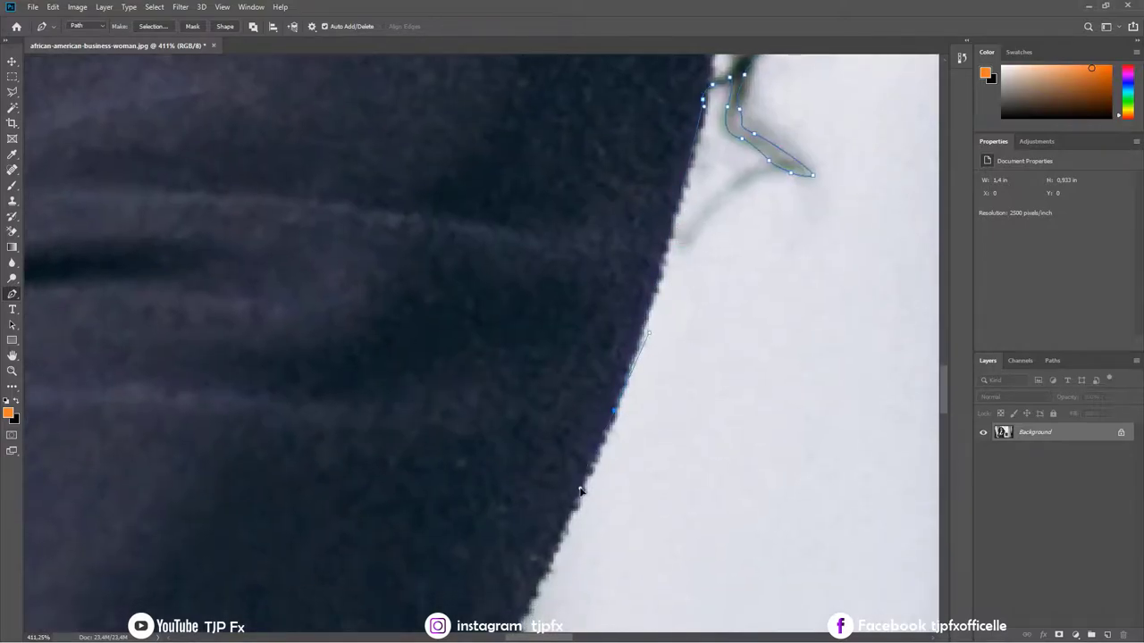
left_click_drag(579, 489, 640, 381)
left_click(652, 458)
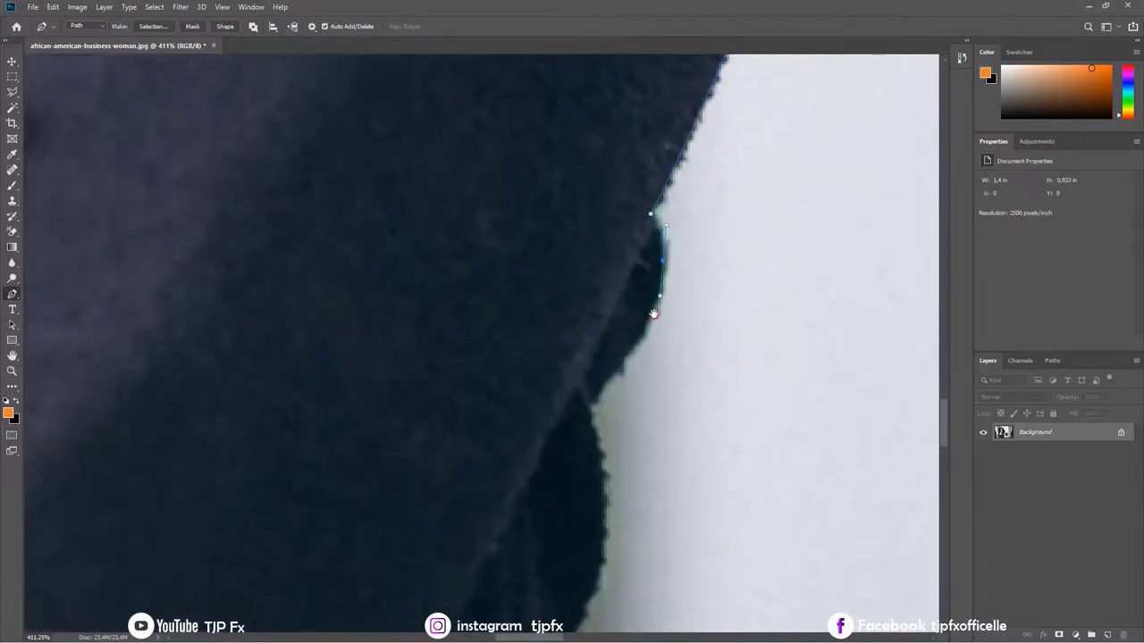
left_click_drag(652, 458, 661, 259)
left_click(608, 339)
scroll(592, 380, "down", 2)
scroll(609, 422, "down", 1)
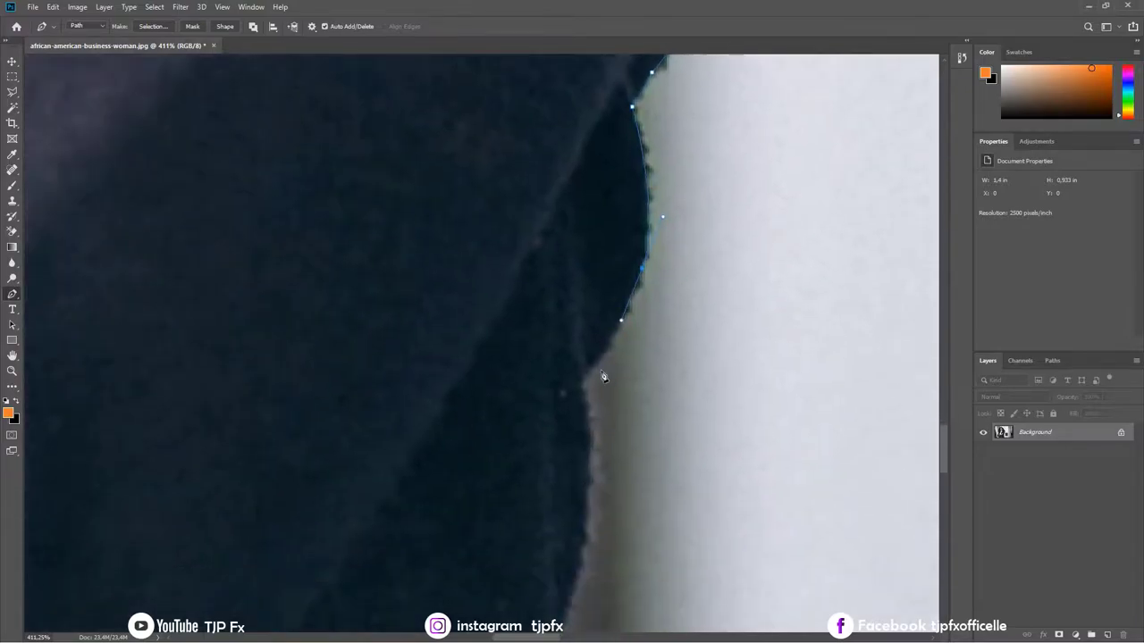
scroll(586, 407, "down", 2)
scroll(593, 276, "down", 1)
scroll(577, 263, "down", 1)
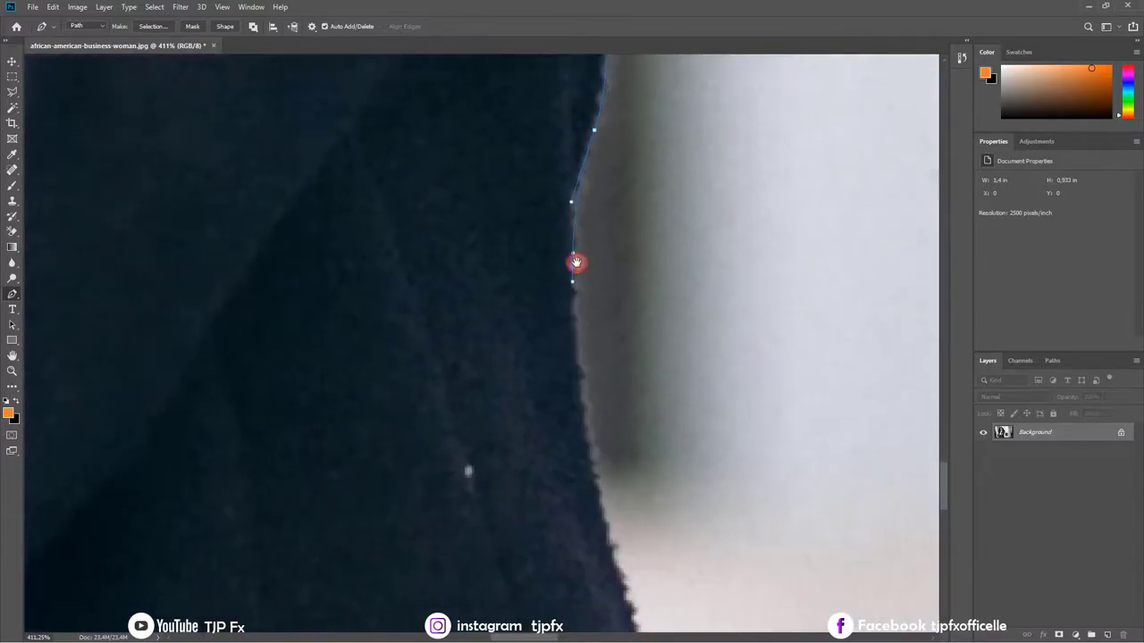
scroll(557, 287, "down", 2)
scroll(557, 288, "down", 2)
scroll(592, 360, "down", 2)
- Place the final anchors at and below the photo's bottom edge
scroll(638, 401, "down", 2)
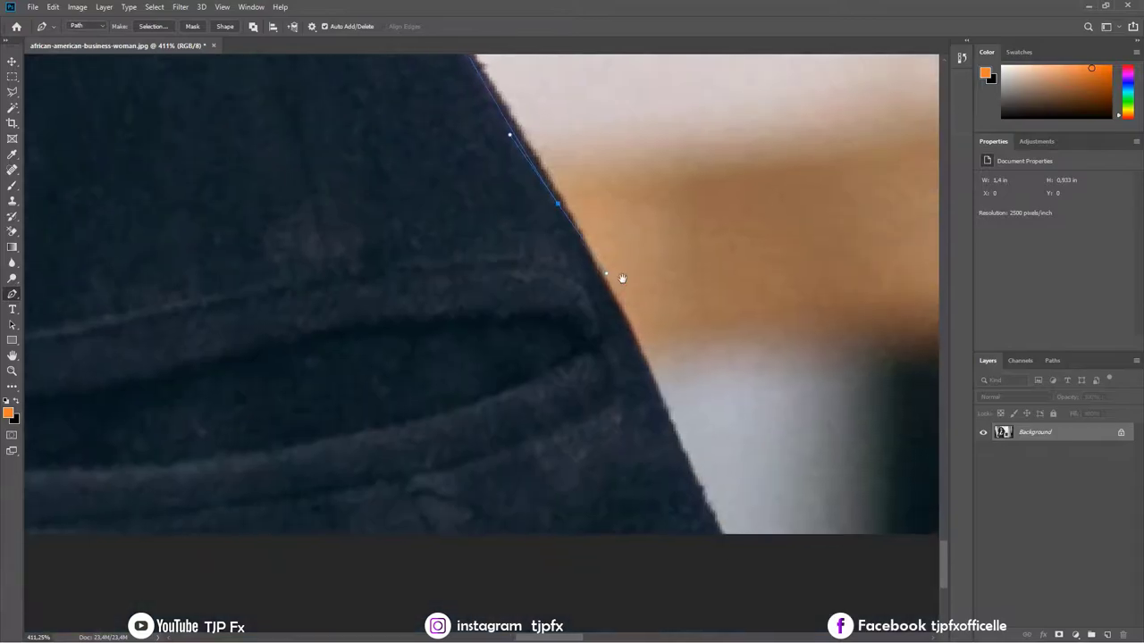
scroll(620, 278, "down", 2)
left_click(712, 505)
left_click(720, 541)
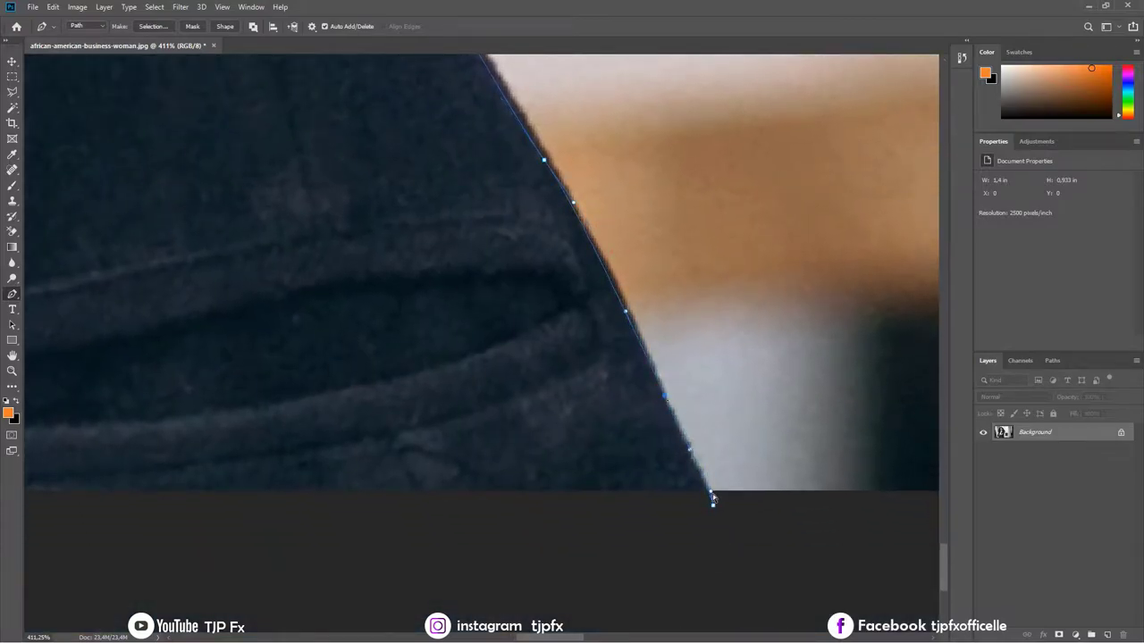
- Return to the path's starting point and close the outline around the woman
scroll(713, 498, "down", 3)
scroll(694, 542, "left", 3)
scroll(268, 459, "up", 5)
scroll(421, 383, "up", 1)
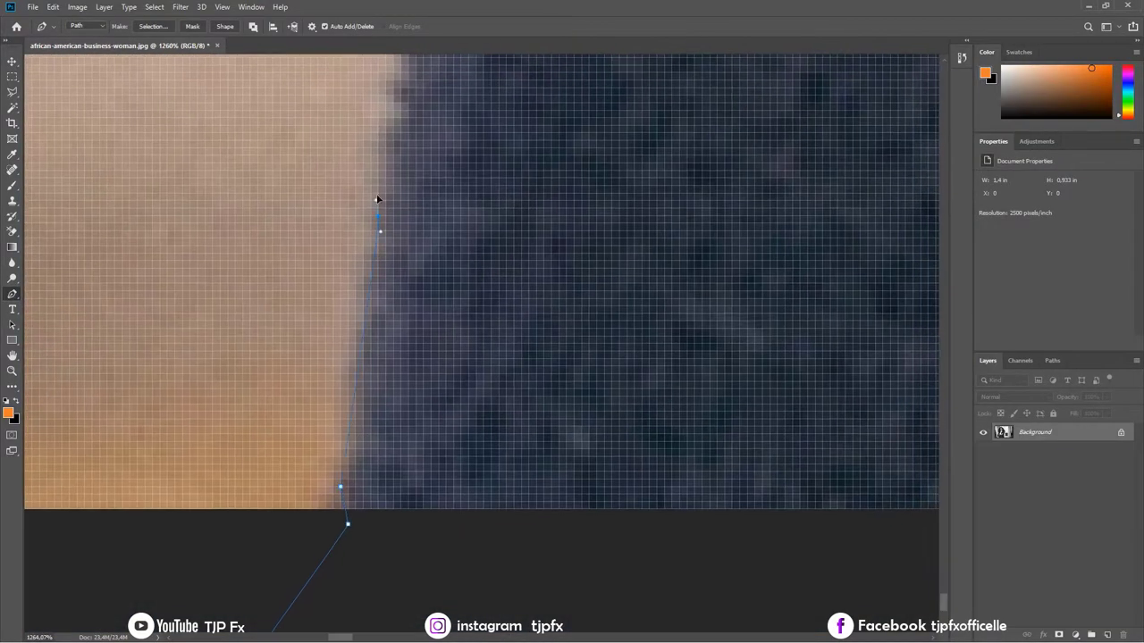
scroll(377, 198, "up", 2)
scroll(335, 198, "right", 1)
scroll(360, 101, "left", 1)
scroll(360, 101, "up", 1)
scroll(388, 288, "up", 5)
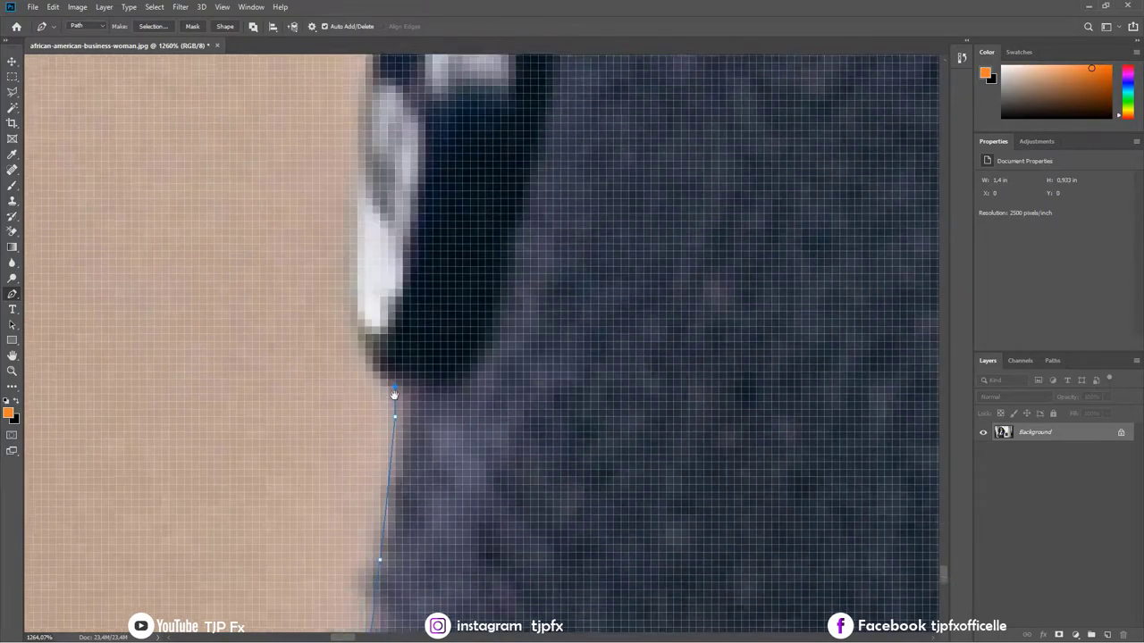
scroll(383, 429, "up", 2)
scroll(372, 195, "up", 3)
scroll(375, 301, "left", 1)
left_click(388, 320)
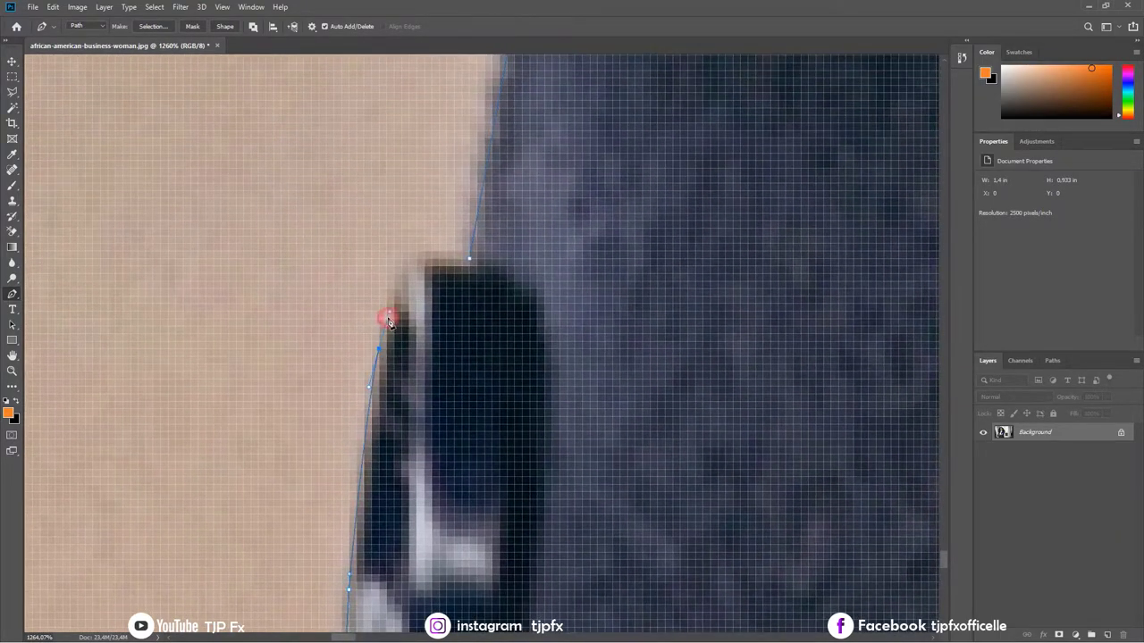
left_click(469, 260)
- Convert the closed path into a selection with a 2-pixel feather radius
scroll(438, 341, "down", 5)
scroll(438, 341, "down", 2)
scroll(438, 341, "down", 3)
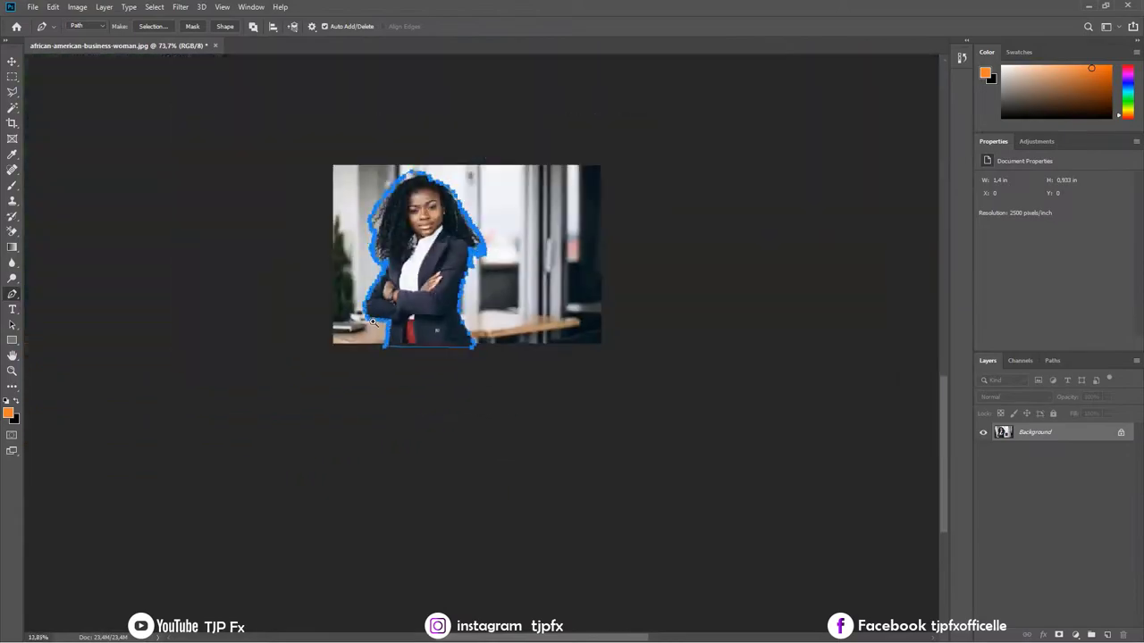
scroll(438, 341, "up", 3)
right_click(452, 334)
left_click(489, 390)
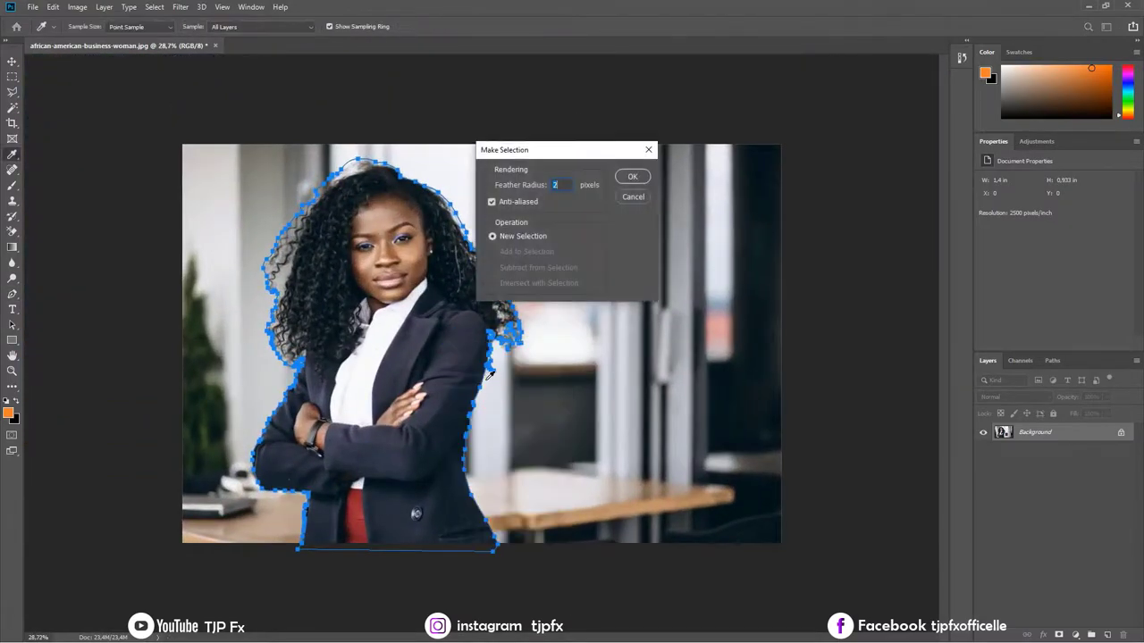
key("Return")
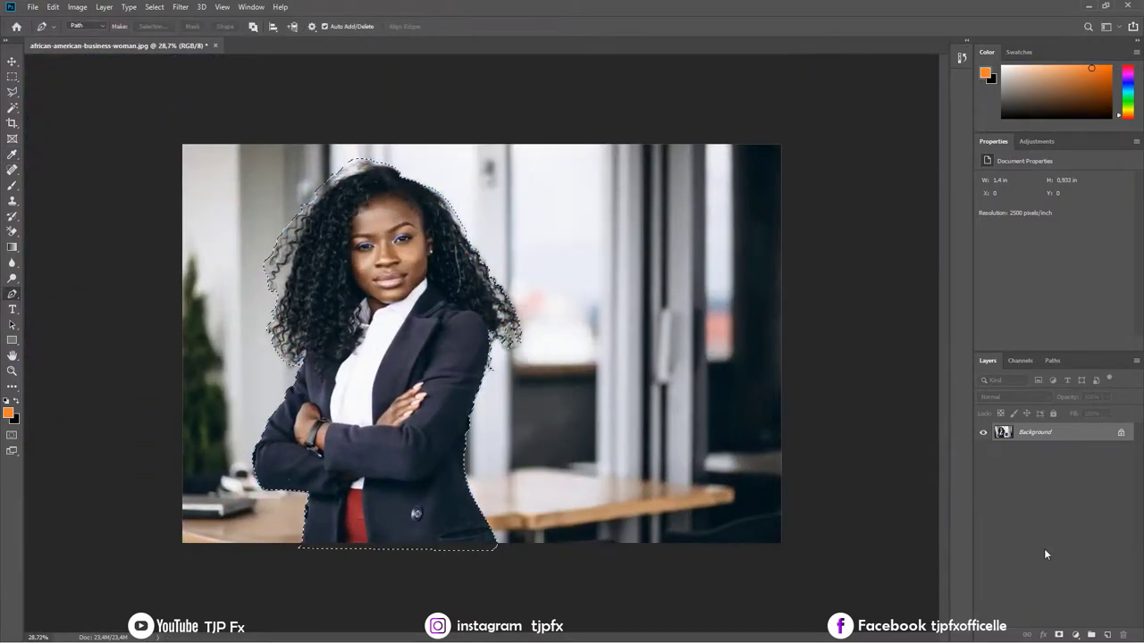
- Add a layer mask from the selection and open Select and Mask on it
left_click(1058, 635)
right_click(1032, 435)
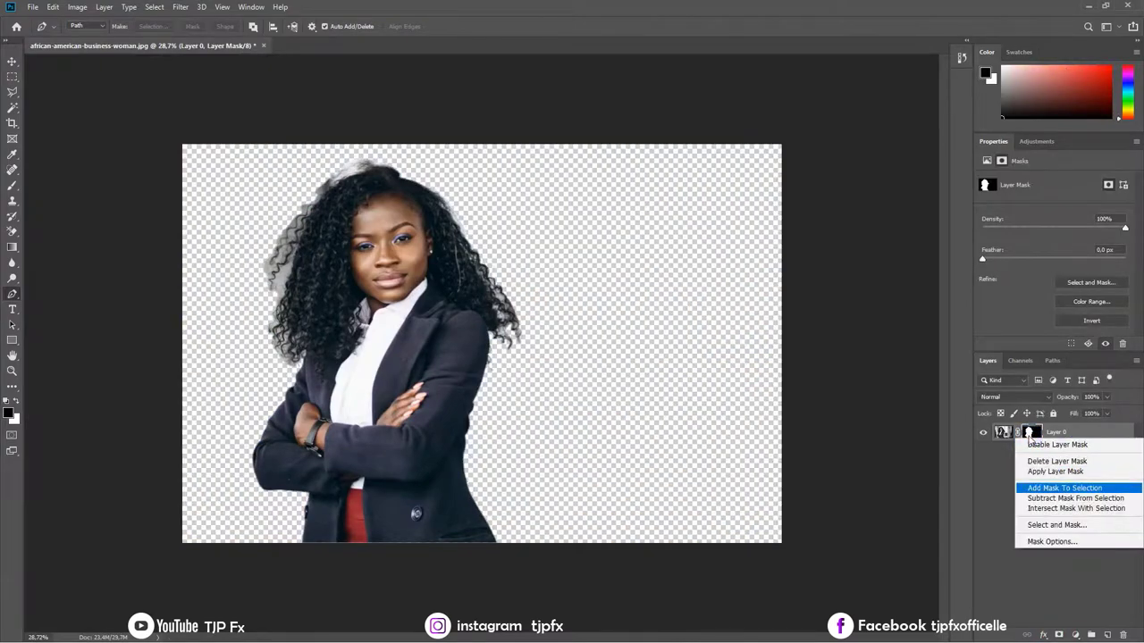
left_click(1061, 527)
key("ctrl+plus")
key("ctrl+plus")
key("ctrl+plus")
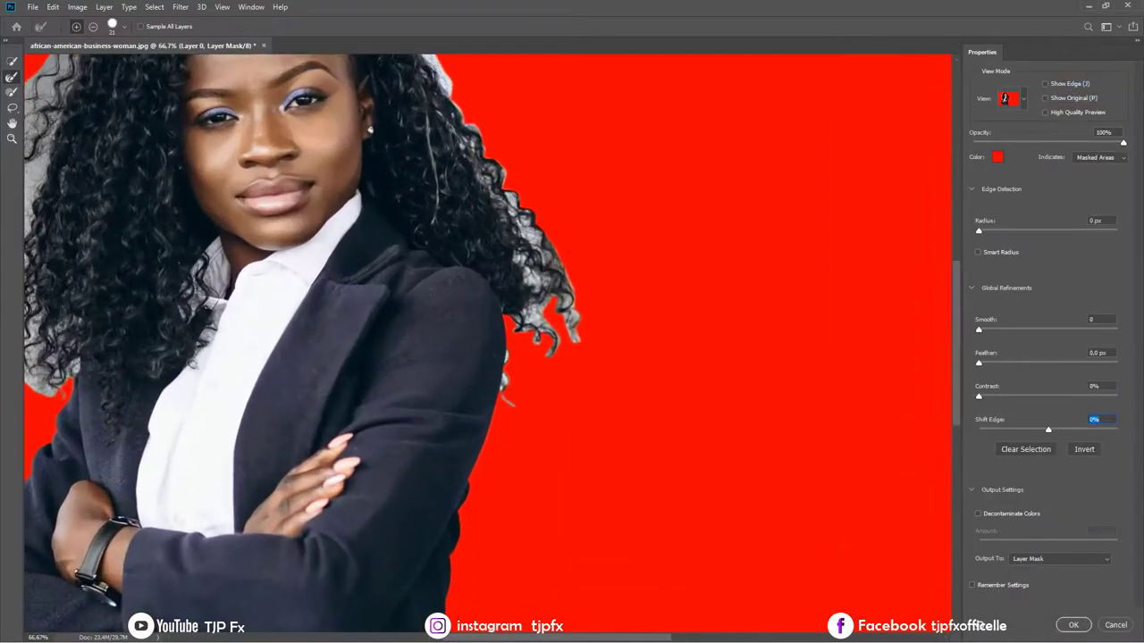
scroll(357, 295, "down", 2)
scroll(465, 261, "up", 5)
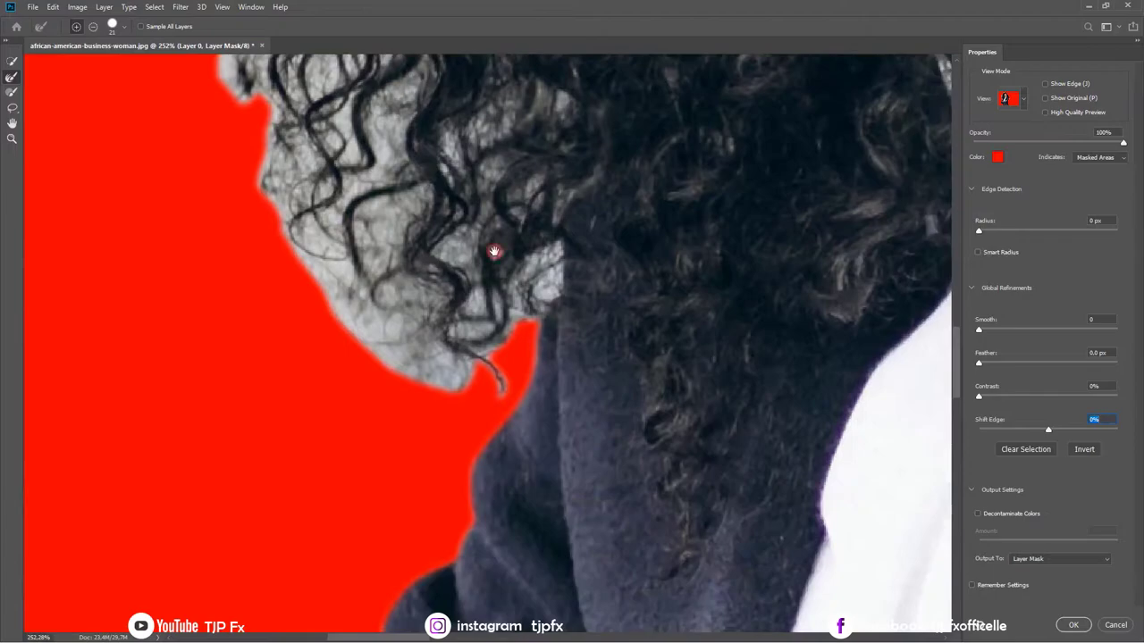
- Refine the mask edge along the left hair and shoulder with the Refine Edge Brush
left_click_drag(514, 296, 547, 259)
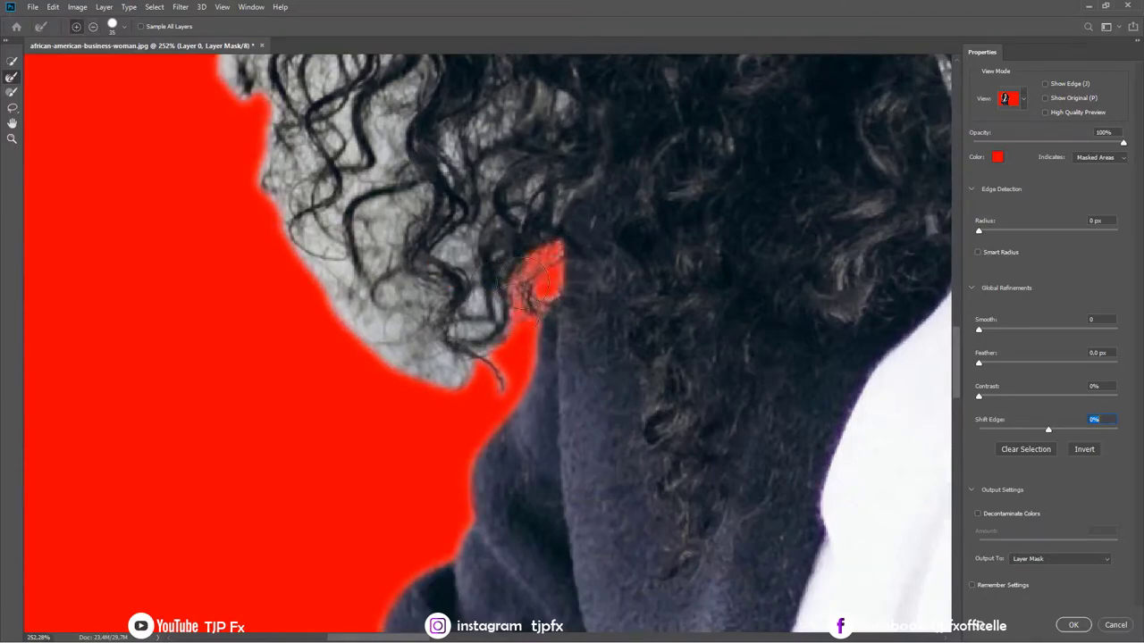
left_click_drag(476, 362, 369, 336)
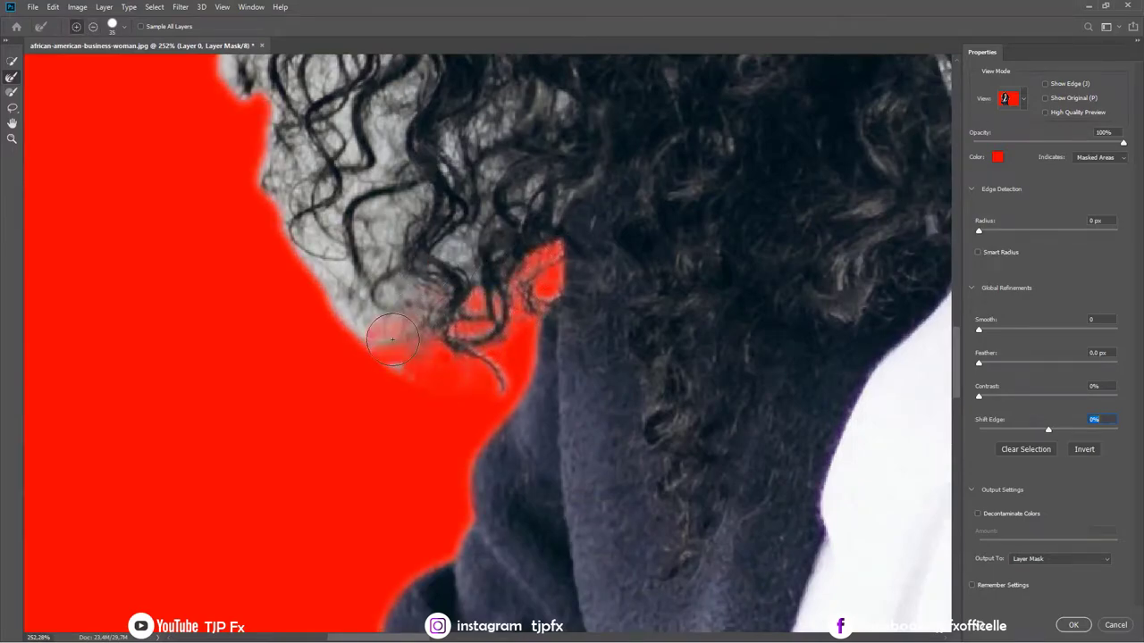
left_click_drag(376, 217, 288, 270)
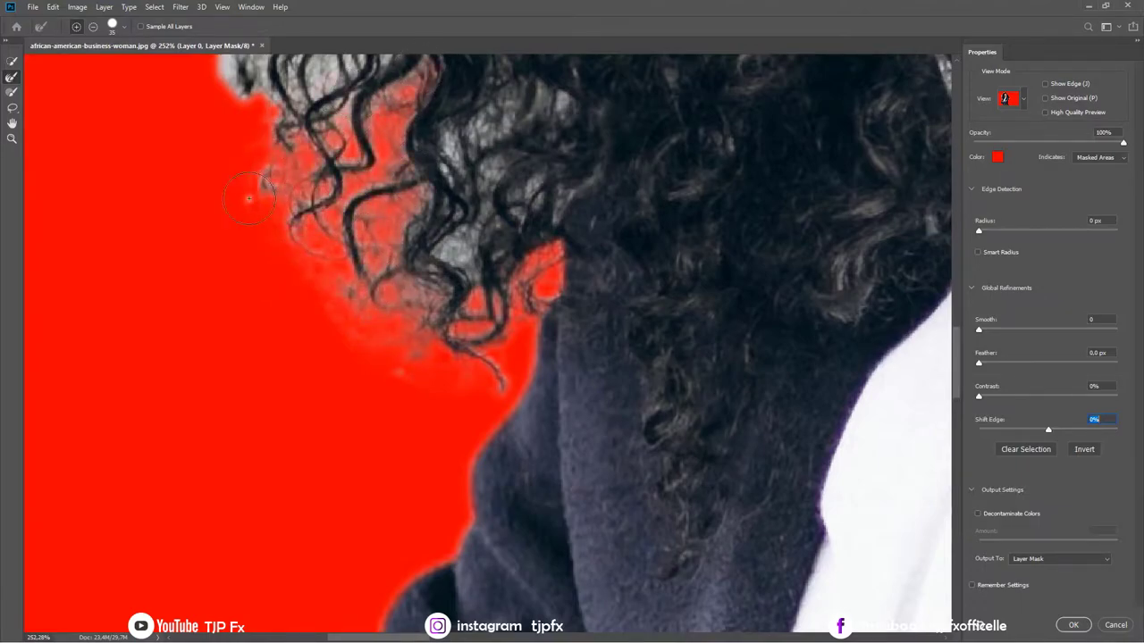
left_click_drag(338, 186, 375, 389)
left_click_drag(333, 275, 268, 268)
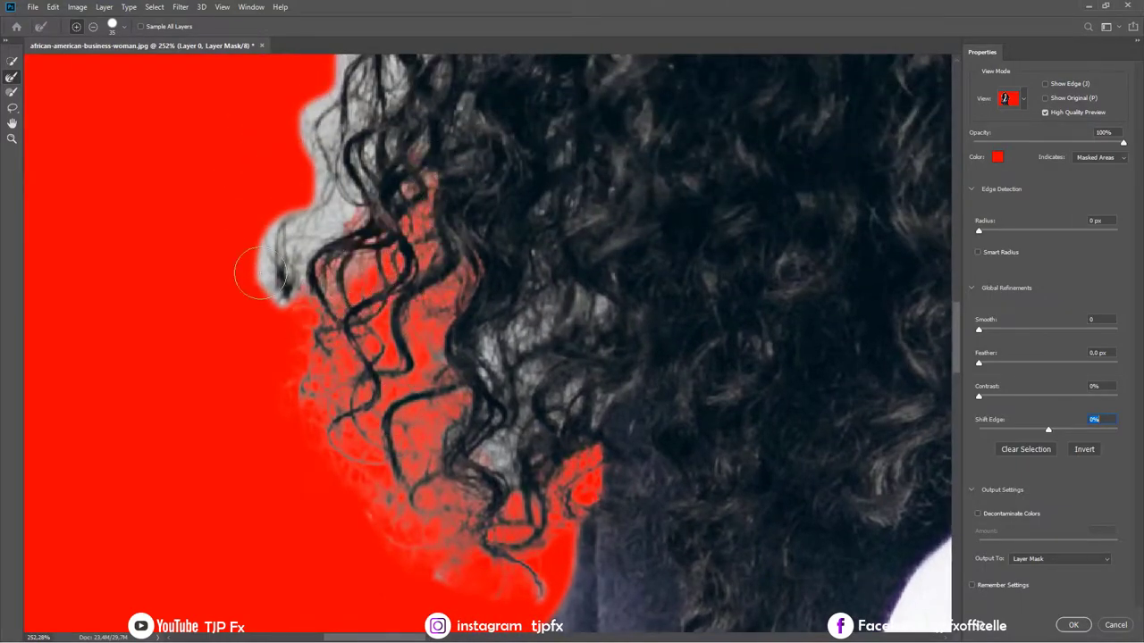
mouse_move(333, 246)
left_mouse_down()
mouse_move(324, 375)
mouse_move(297, 465)
left_mouse_up()
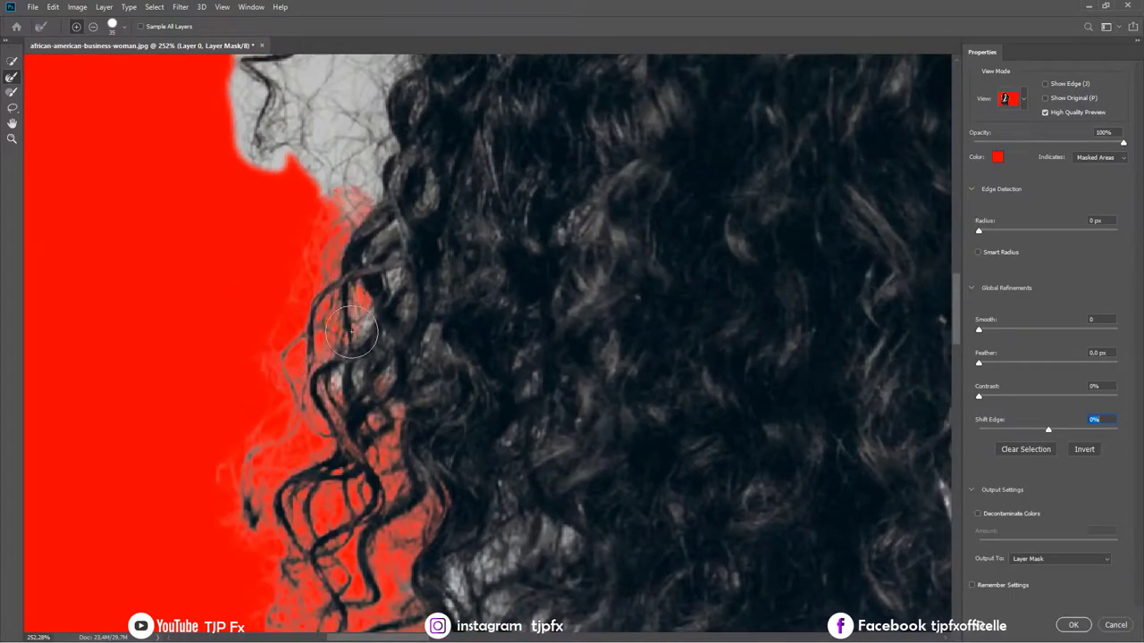
mouse_move(366, 379)
left_mouse_down()
mouse_move(434, 339)
mouse_move(506, 257)
mouse_move(483, 161)
left_mouse_up()
mouse_move(429, 179)
left_mouse_down()
mouse_move(271, 199)
mouse_move(268, 420)
left_mouse_up()
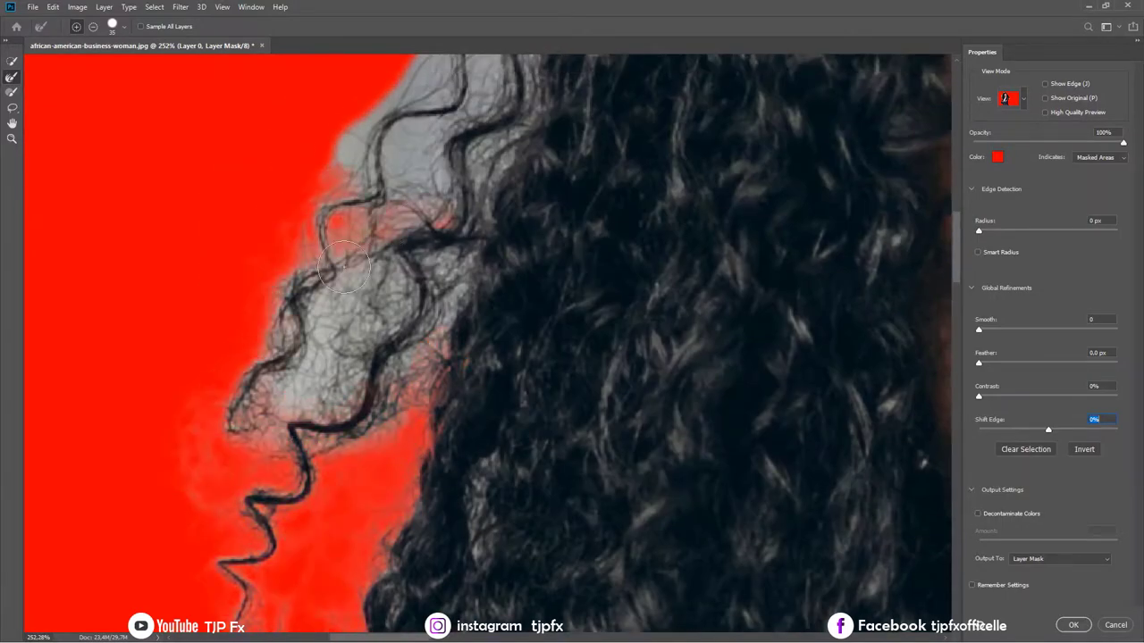
left_click_drag(313, 197, 393, 438)
mouse_move(378, 358)
left_mouse_down()
mouse_move(269, 161)
mouse_move(340, 312)
left_mouse_up()
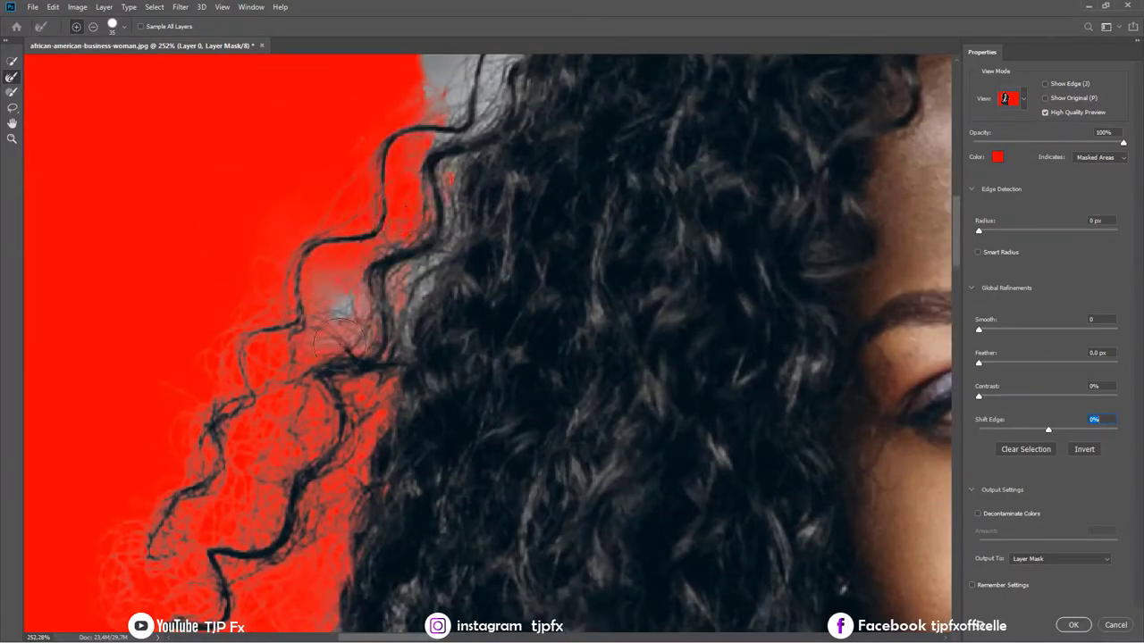
left_click_drag(353, 552, 359, 540)
- Clean the top of the head, lower curls, earring and grey fringe, then check the mask
left_click_drag(411, 197, 268, 375)
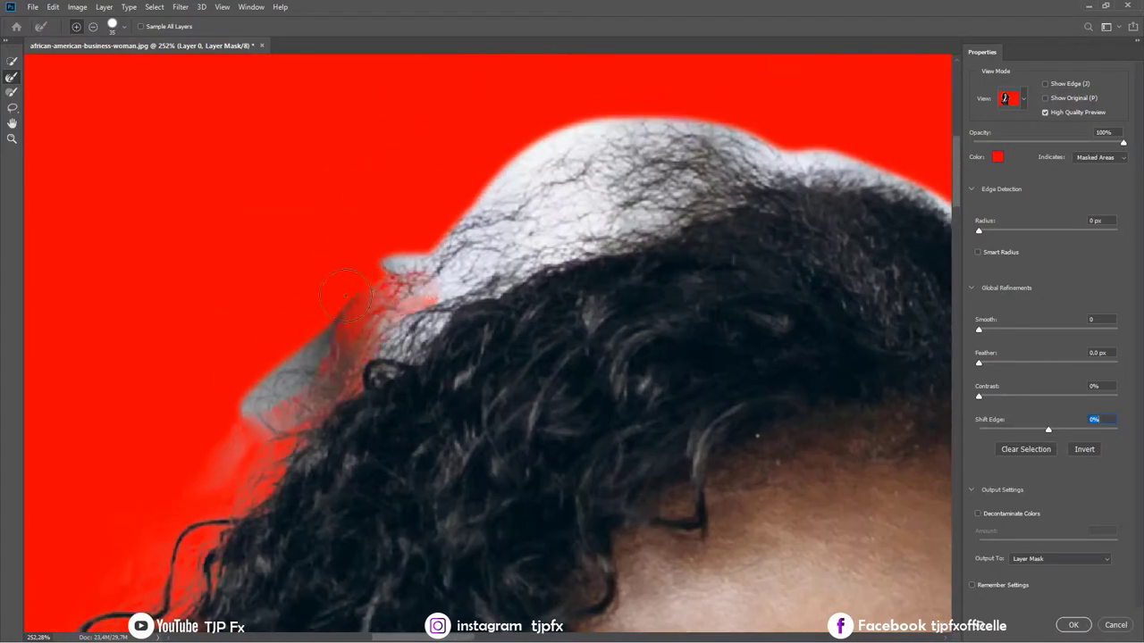
mouse_move(259, 420)
left_mouse_down()
mouse_move(432, 302)
mouse_move(345, 256)
left_mouse_up()
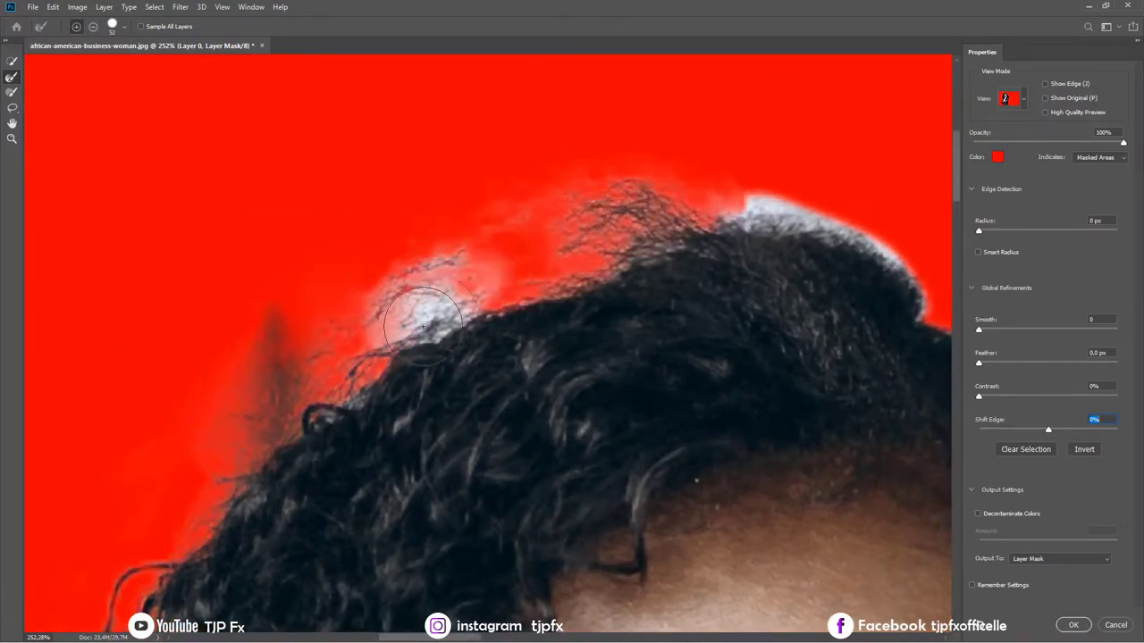
left_click_drag(402, 224, 502, 197)
left_click_drag(501, 237, 613, 312)
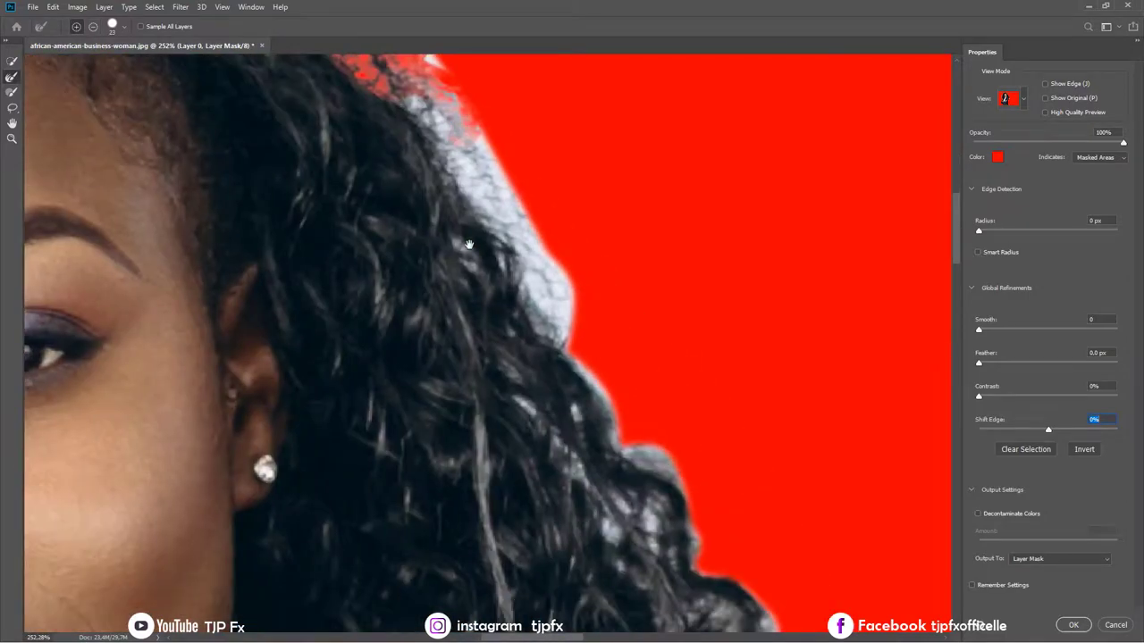
left_click_drag(447, 196, 722, 523)
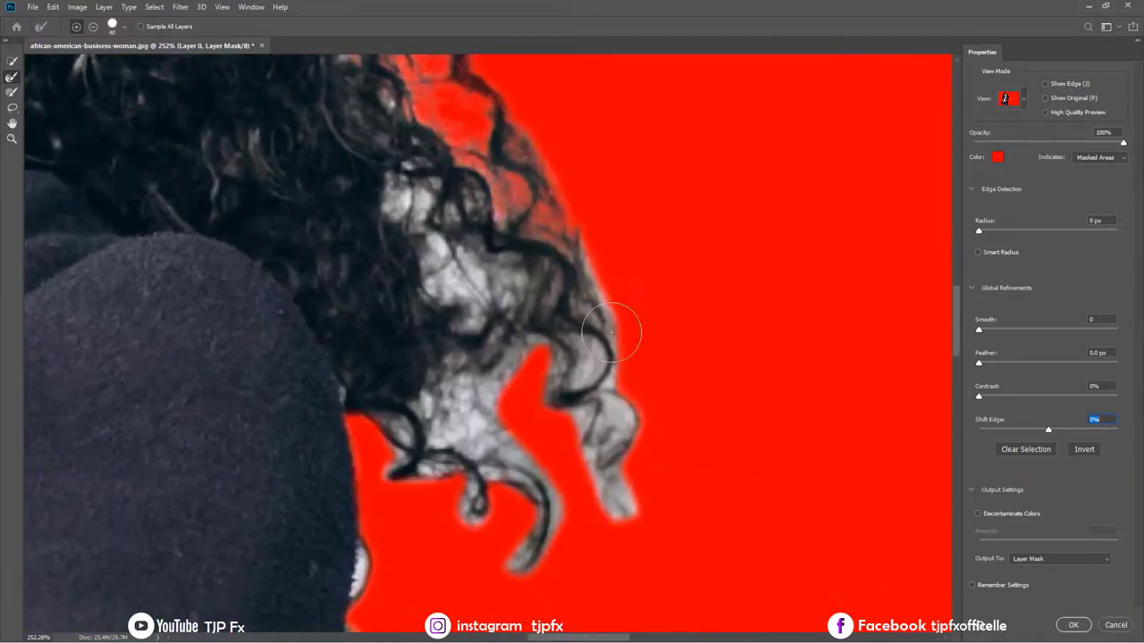
mouse_move(590, 429)
left_mouse_down()
mouse_move(414, 175)
mouse_move(378, 402)
left_mouse_up()
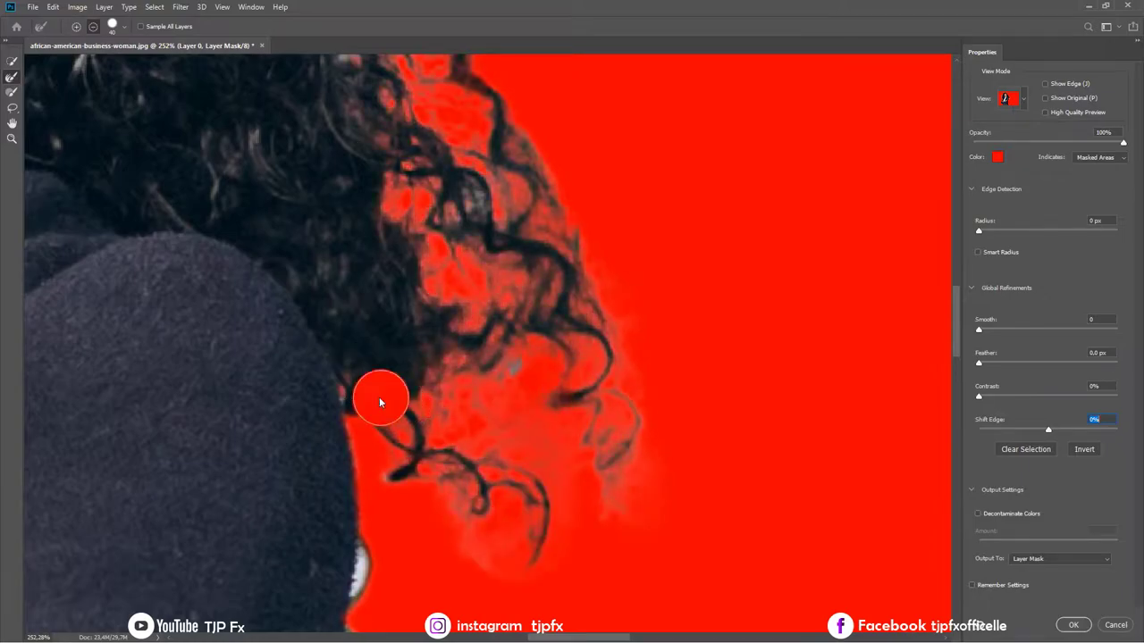
left_click_drag(379, 509, 411, 324)
left_click_drag(389, 474, 379, 496)
key("ctrl+0")
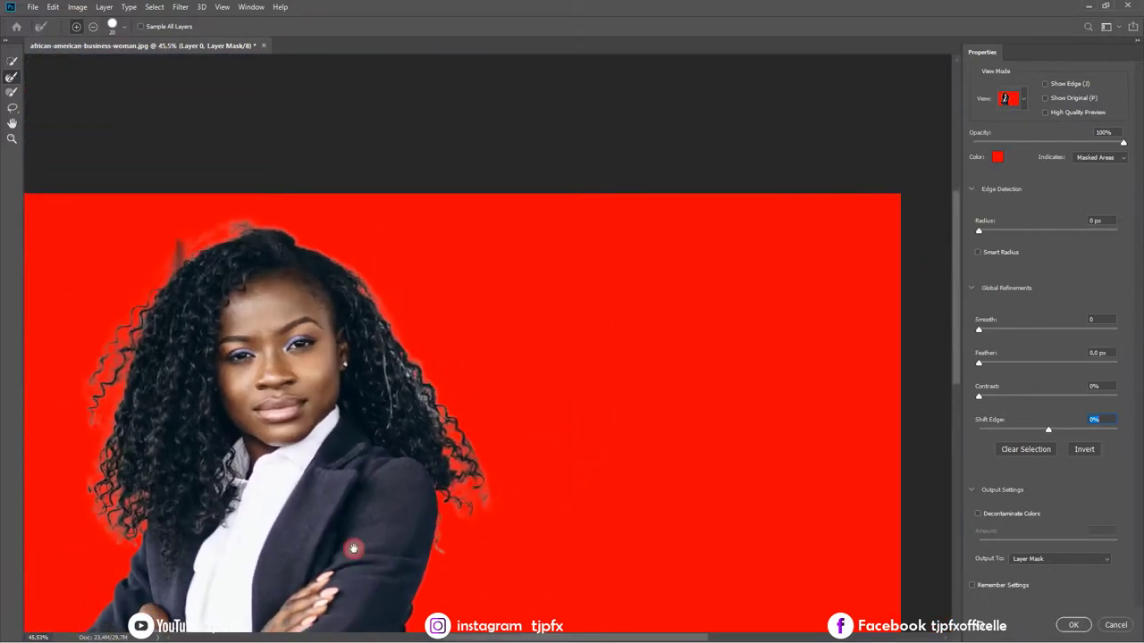
scroll(204, 255, "up", 5)
left_click_drag(248, 247, 232, 254)
key("bracketleft")
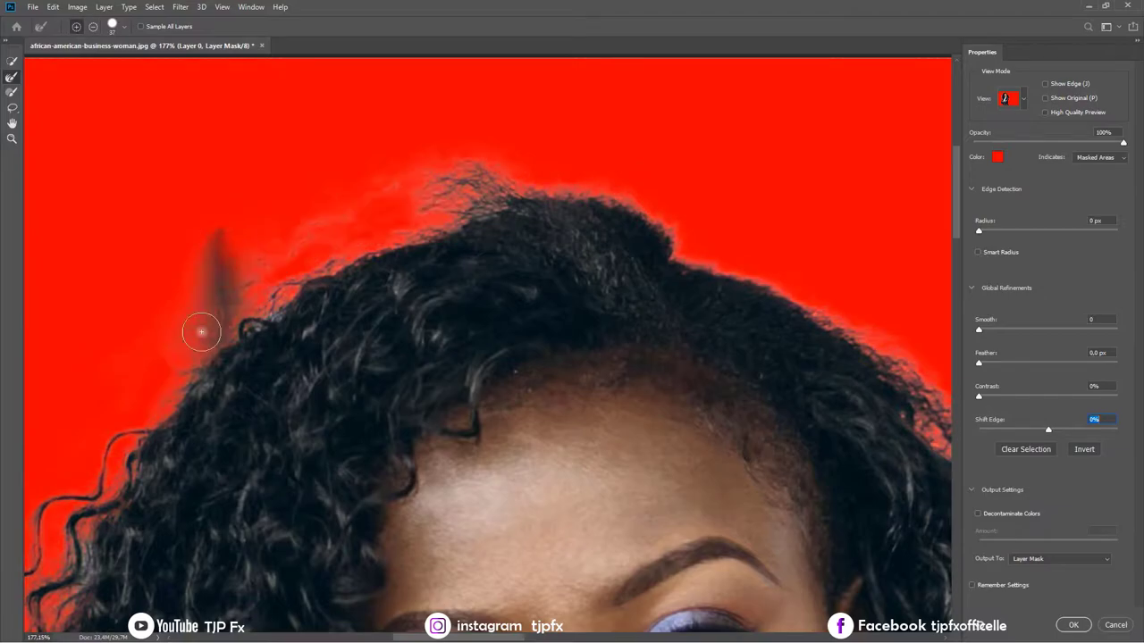
scroll(201, 333, "down", 5)
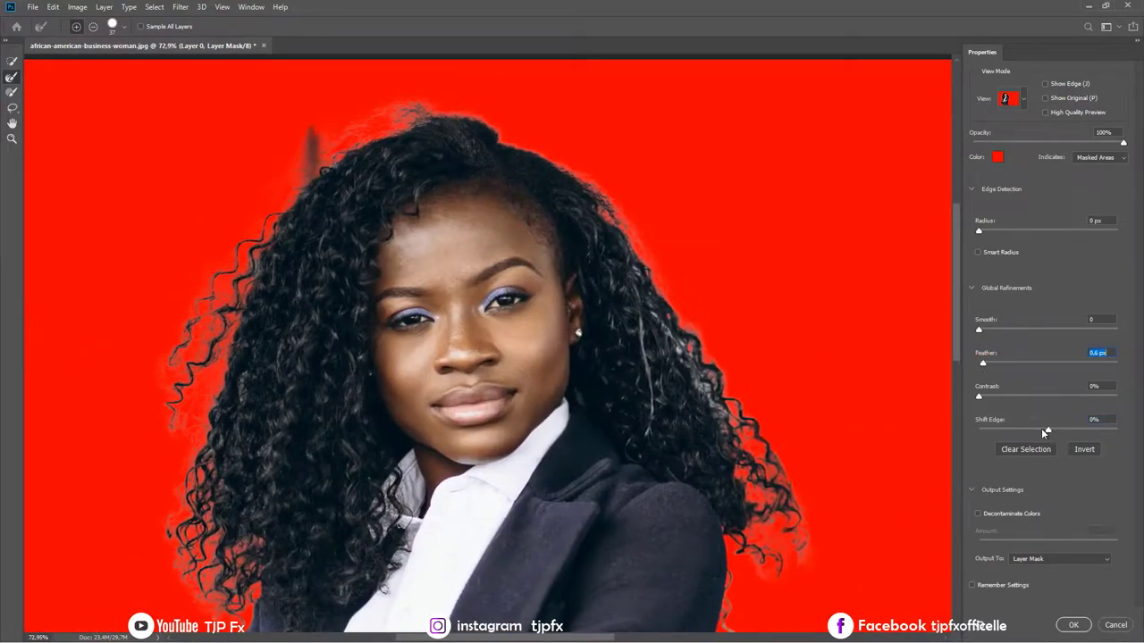
- Set Smooth 5, Feather 0.6 px, Contrast 5%, Shift Edge -20% and apply the mask
left_click_drag(1042, 431, 1034, 430)
left_click(986, 396)
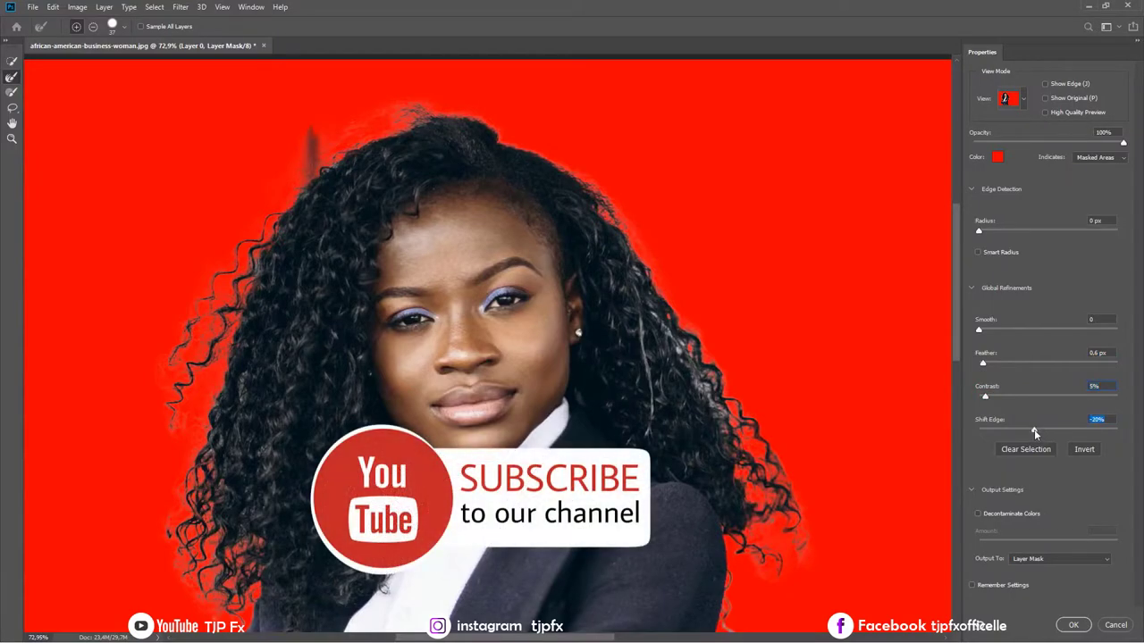
left_click(985, 331)
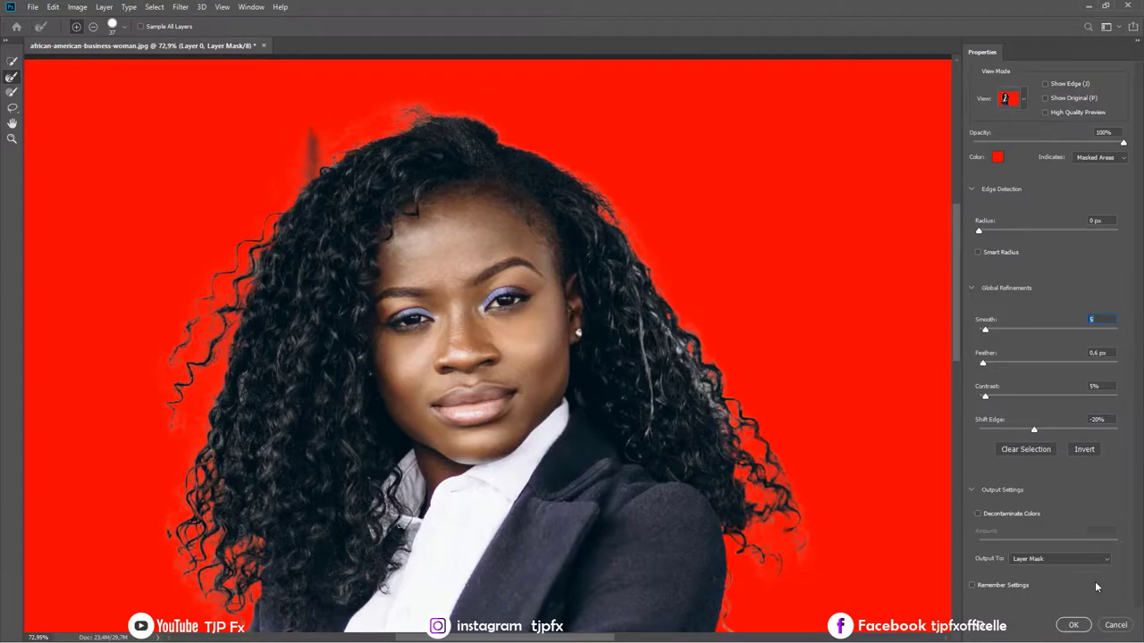
left_click(1071, 625)
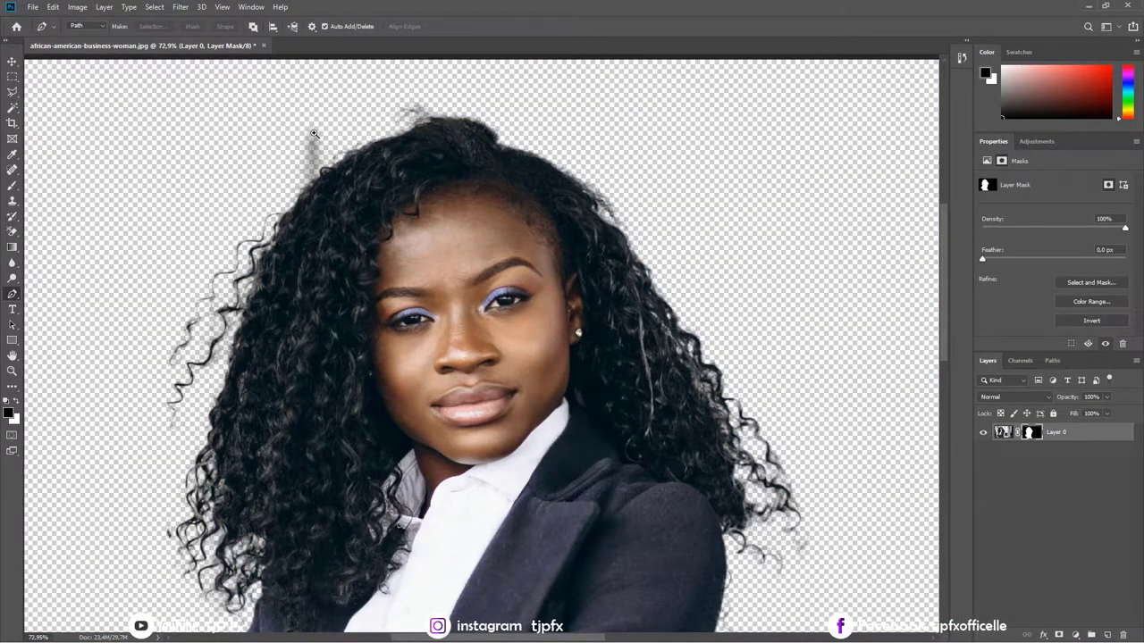
- Outline the grey smudge above the hair and mask it out
left_click_drag(313, 133, 379, 145)
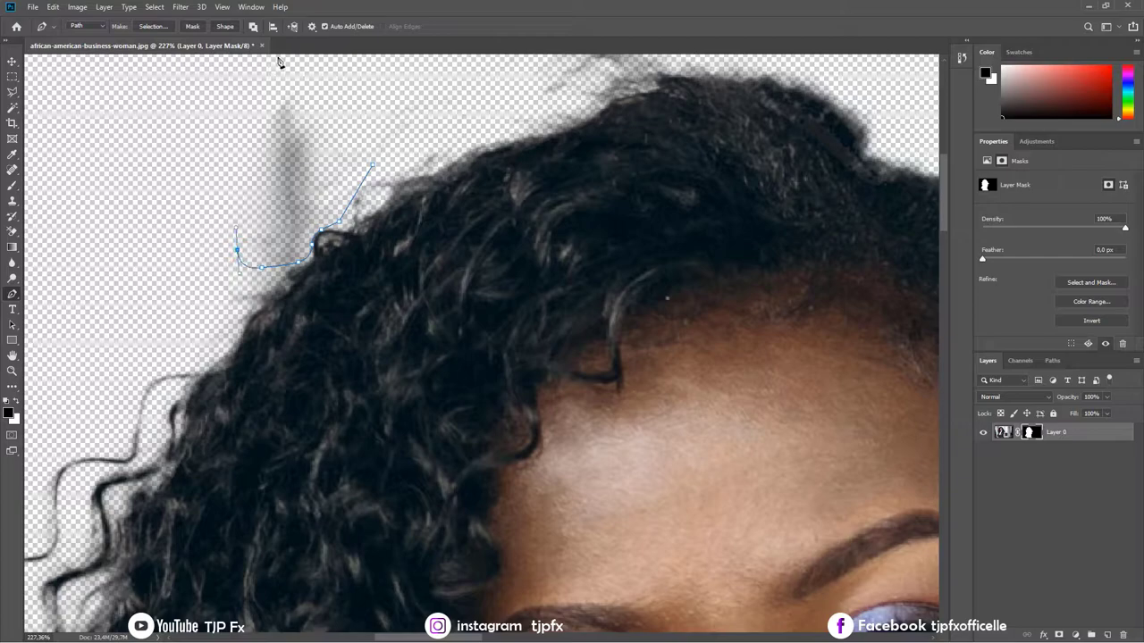
left_click_drag(280, 56, 340, 46)
right_click(349, 174)
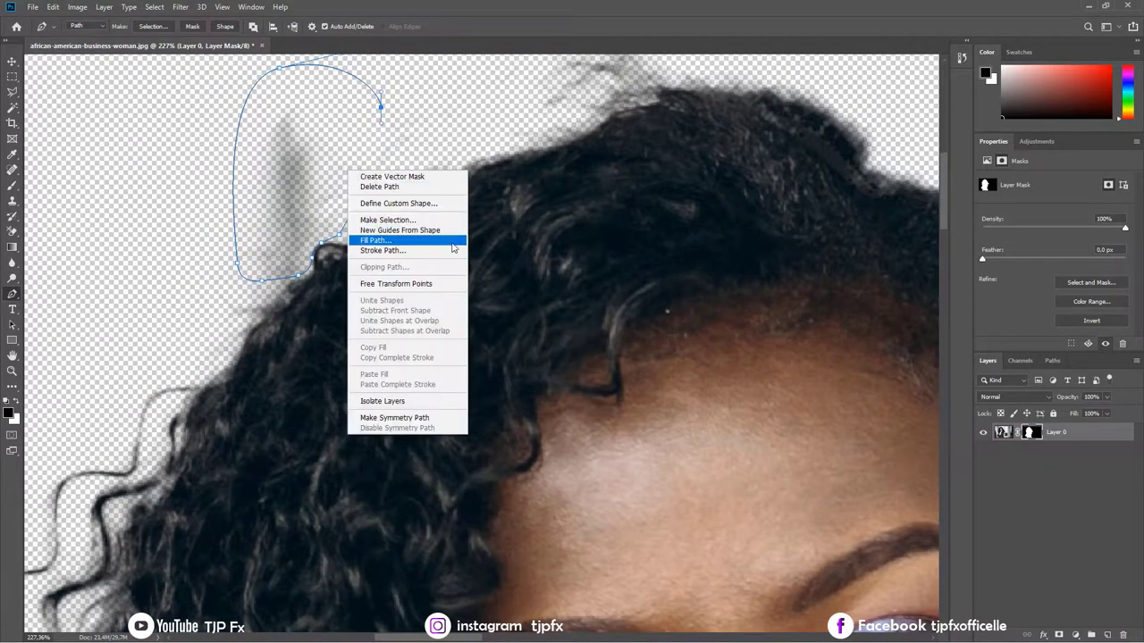
left_click(439, 221)
key("Return")
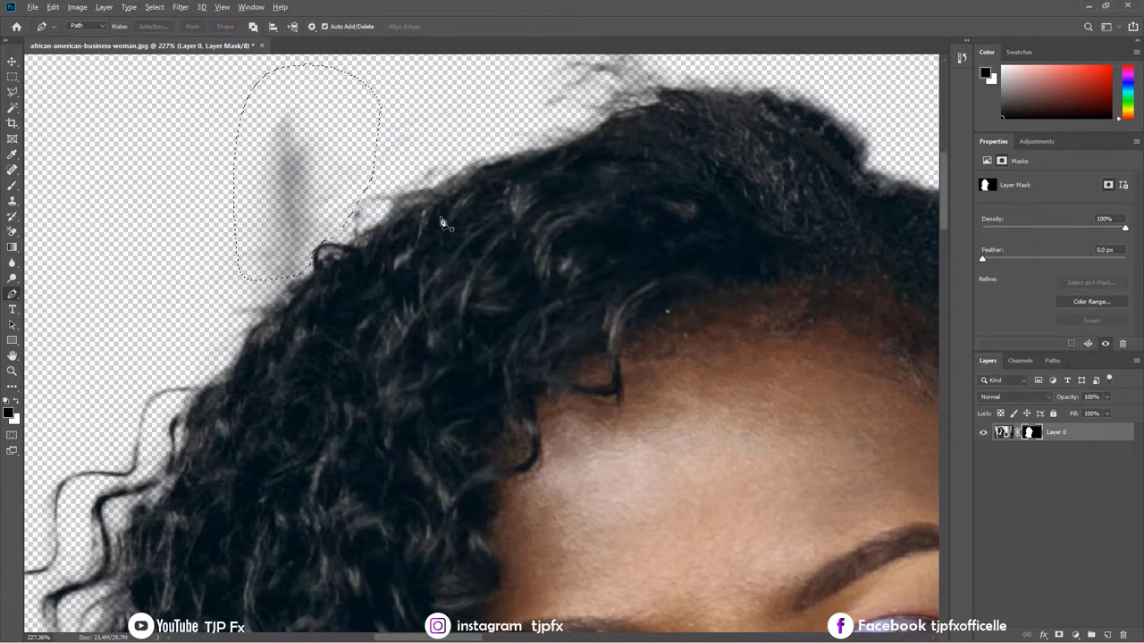
key("alt+BackSpace")
- Zoom out to view the whole woman and bring up the layer mask's options
scroll(439, 221, "down", 5)
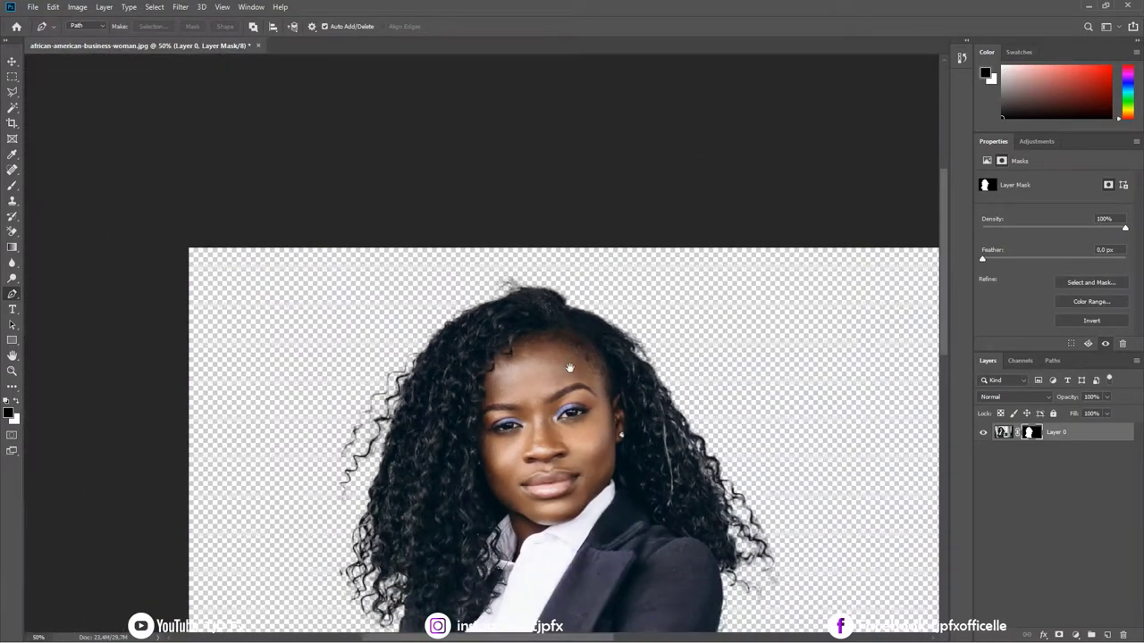
mouse_move(591, 412)
left_mouse_down()
mouse_move(497, 227)
mouse_move(490, 172)
left_mouse_up()
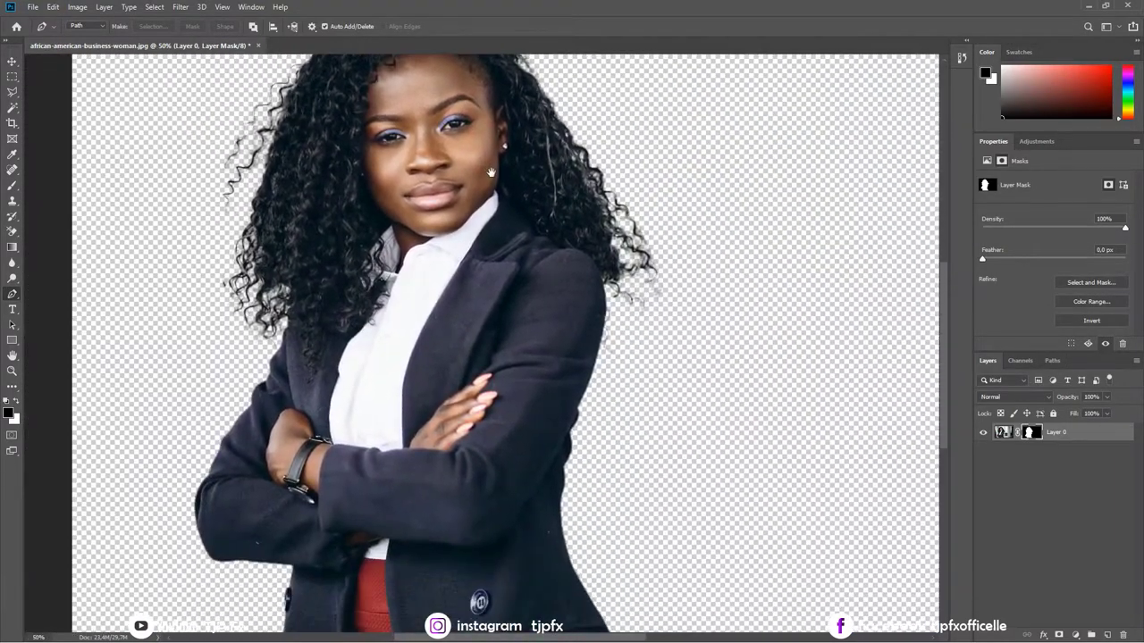
scroll(527, 271, "down", 1)
left_click_drag(723, 308, 723, 358)
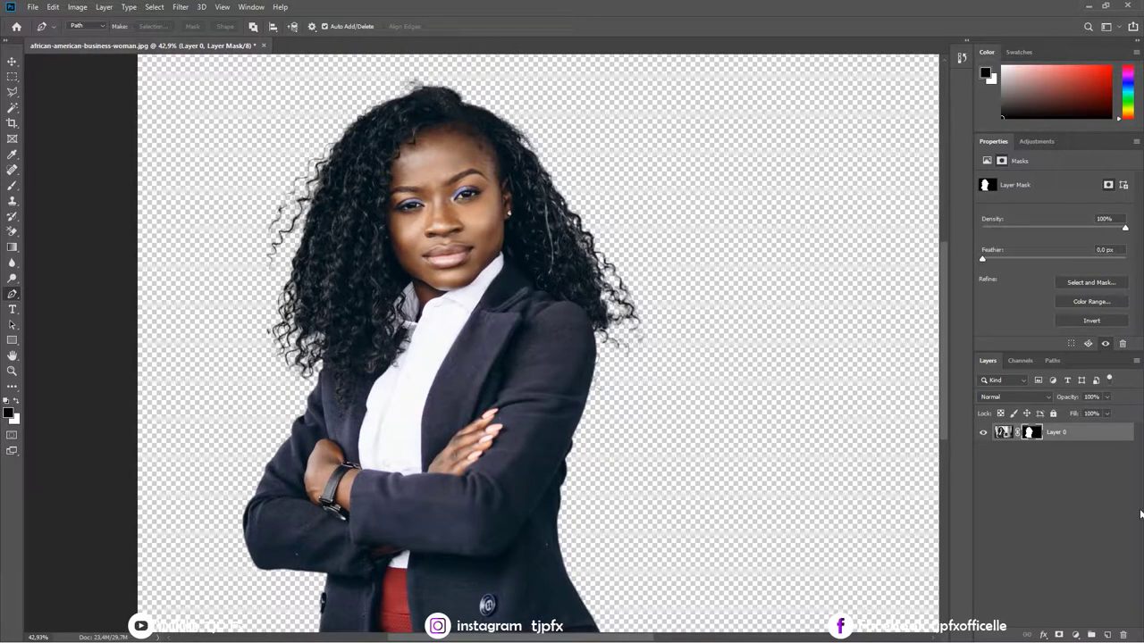
right_click(1034, 434)
- Apply the layer mask to Layer 0 and save as african-american-business-woman.psd
left_click(1048, 468)
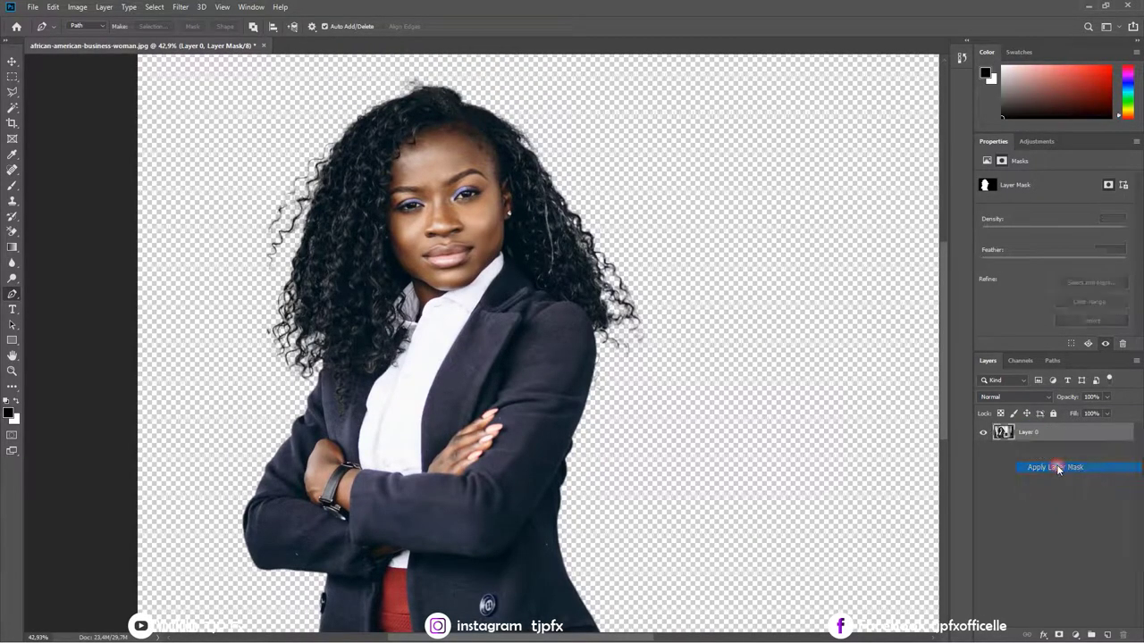
key("ctrl+shift+s")
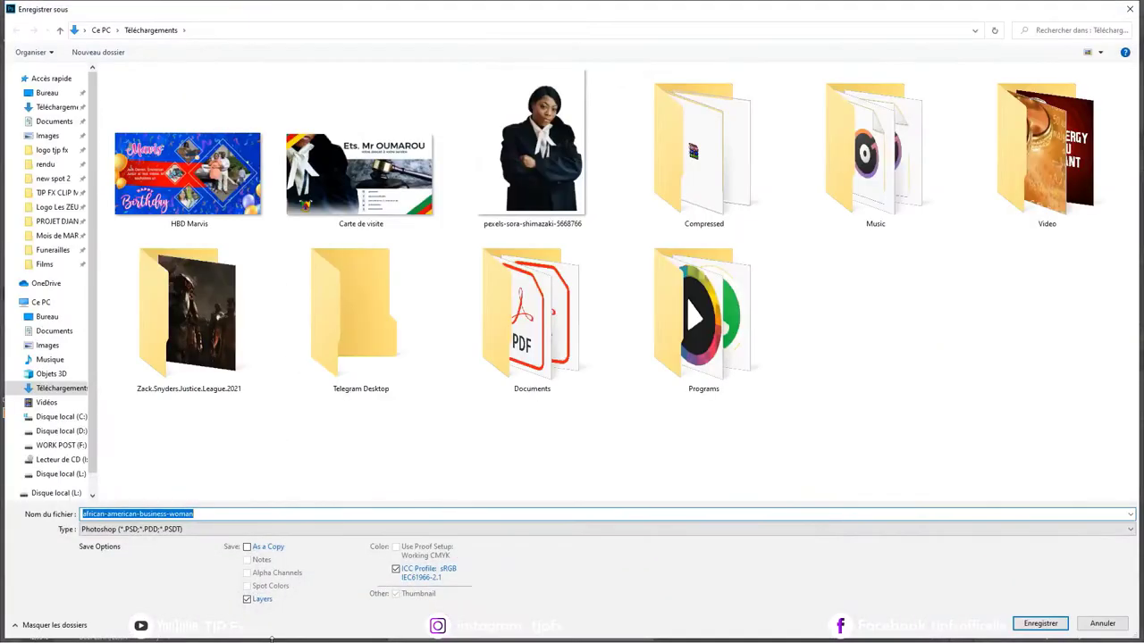
key("Return")
key("Return")
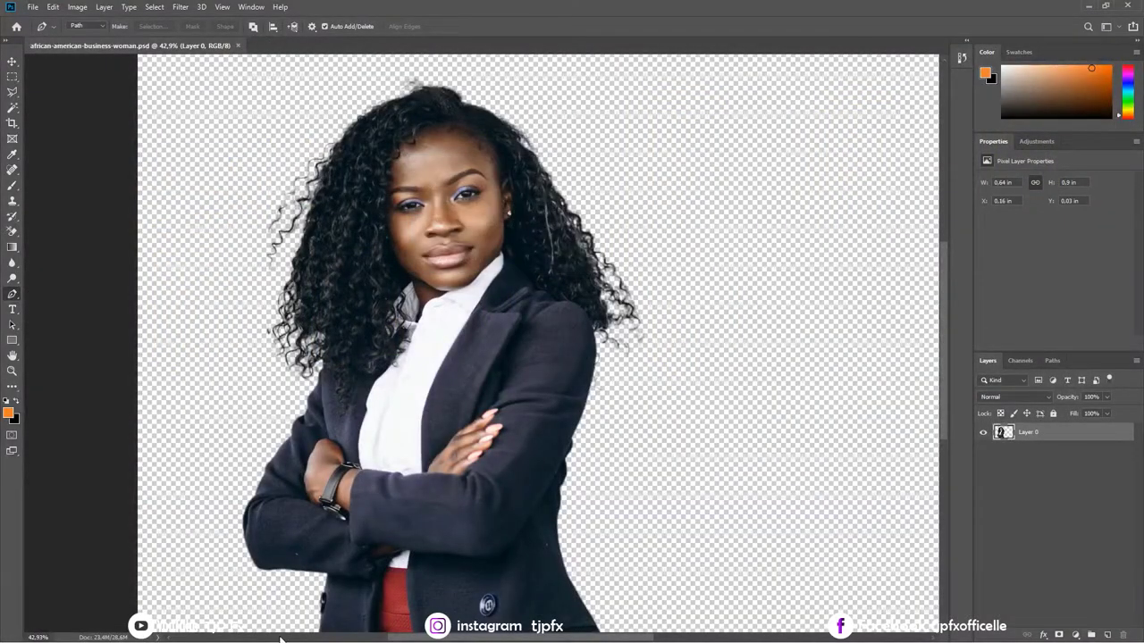
- Save a PNG copy of african-american-business-woman
key("ctrl+shift+s")
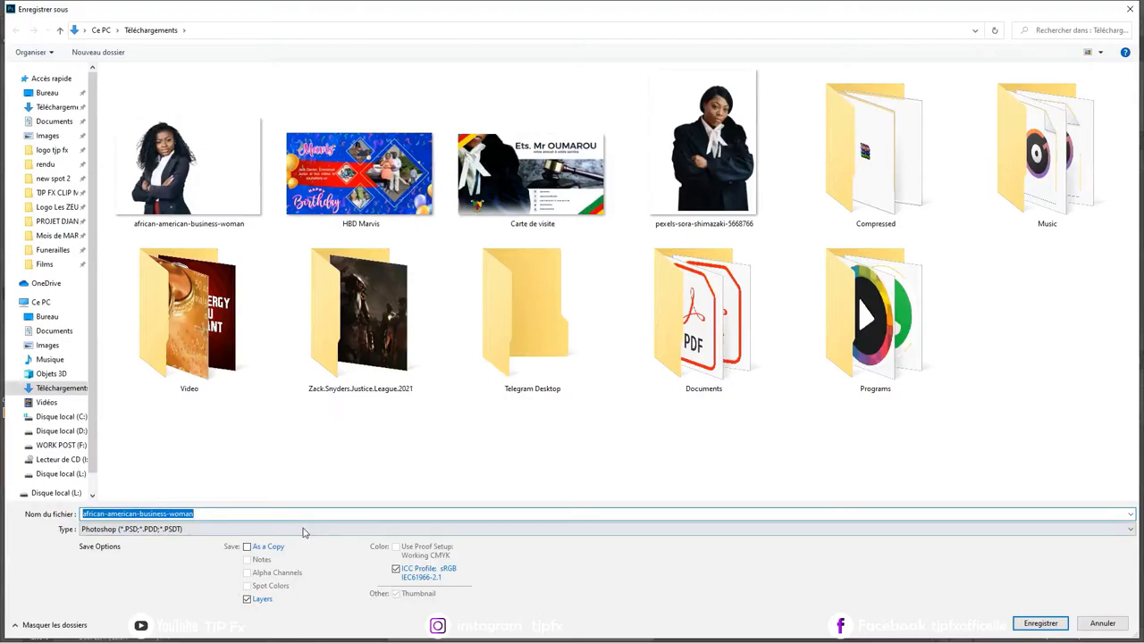
left_click(302, 530)
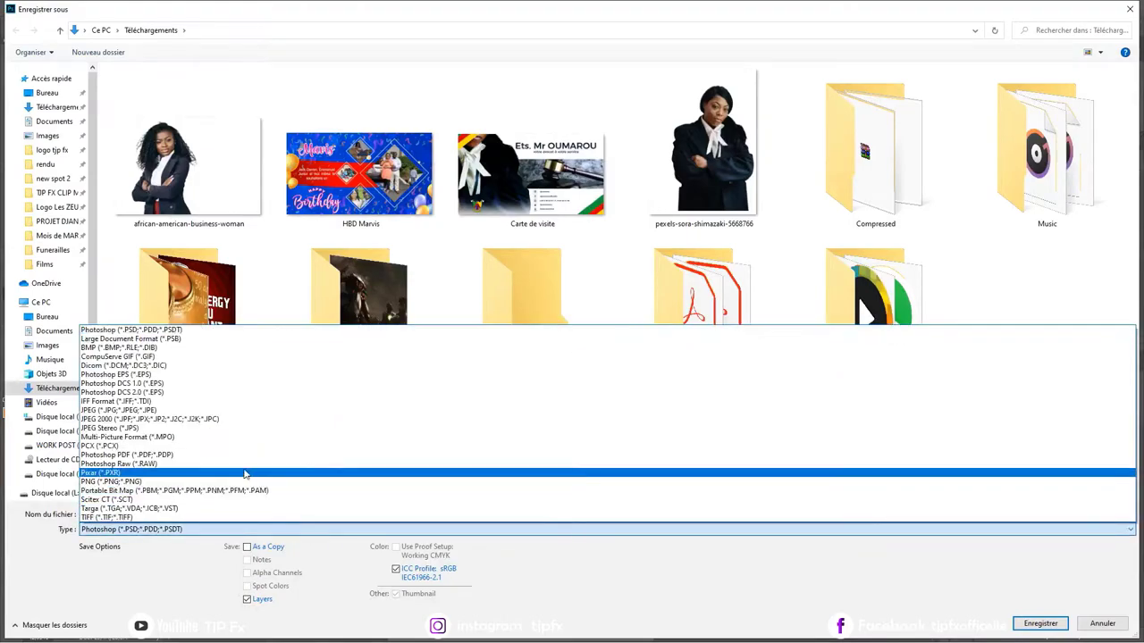
left_click(232, 482)
key("Return")
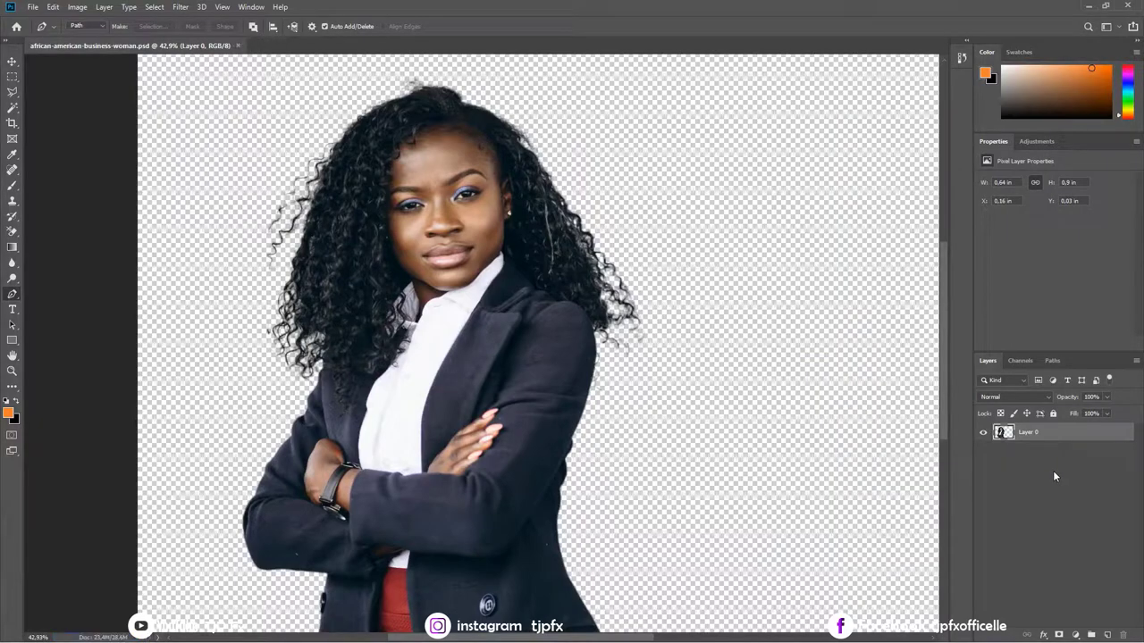
- Add a Gradient Fill layer using the Violet, Orange gradient preset
left_click(1110, 633, "ctrl")
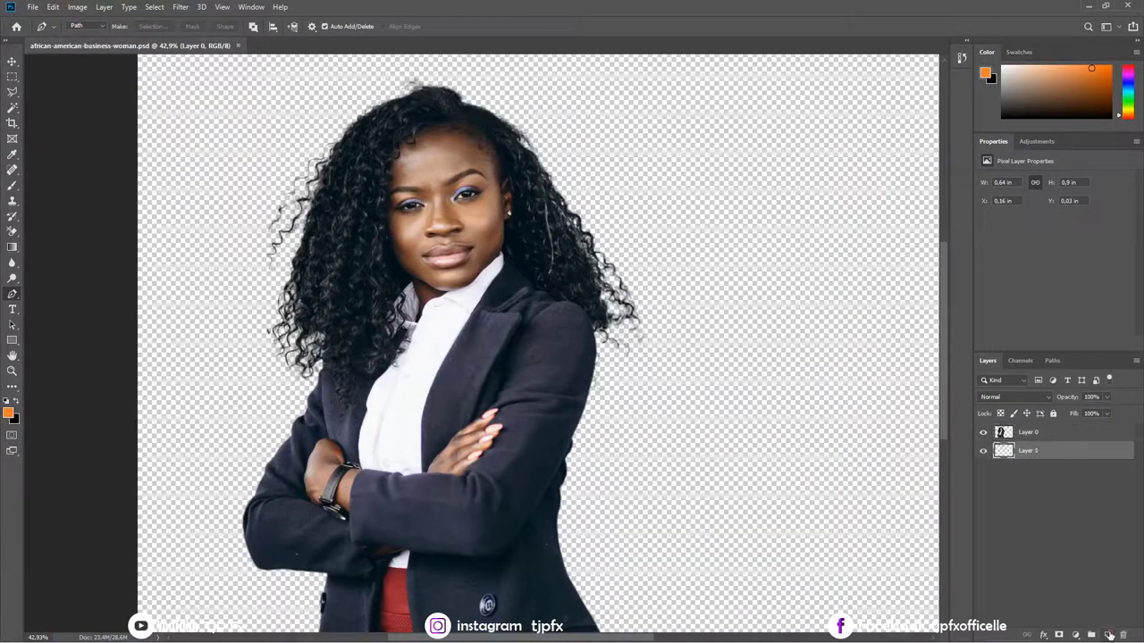
left_click(1072, 636)
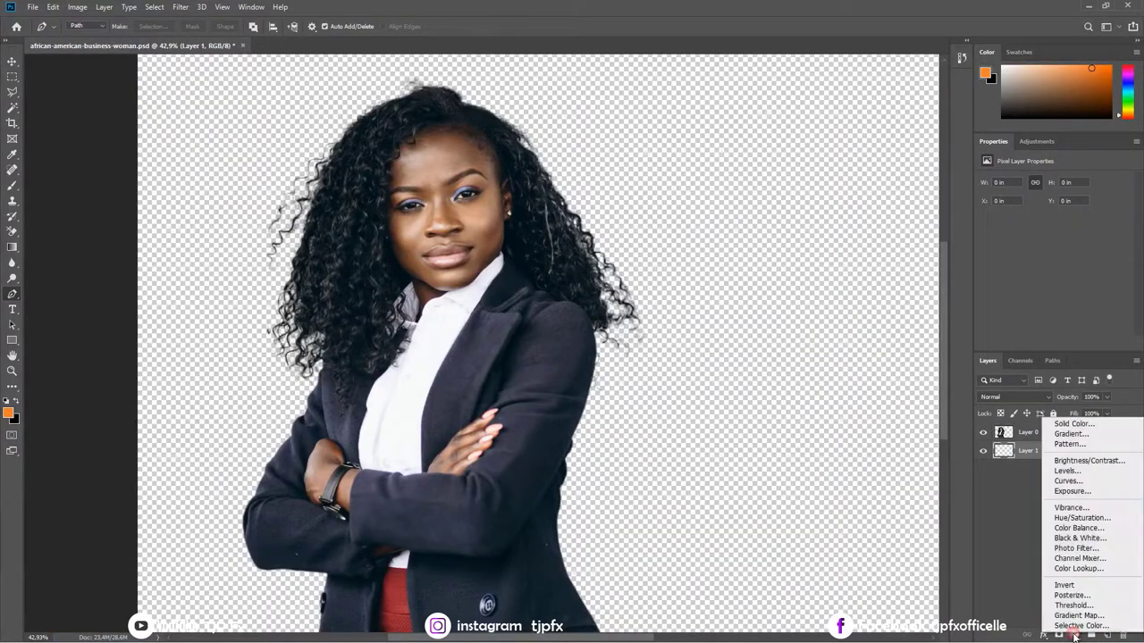
left_click(1086, 436)
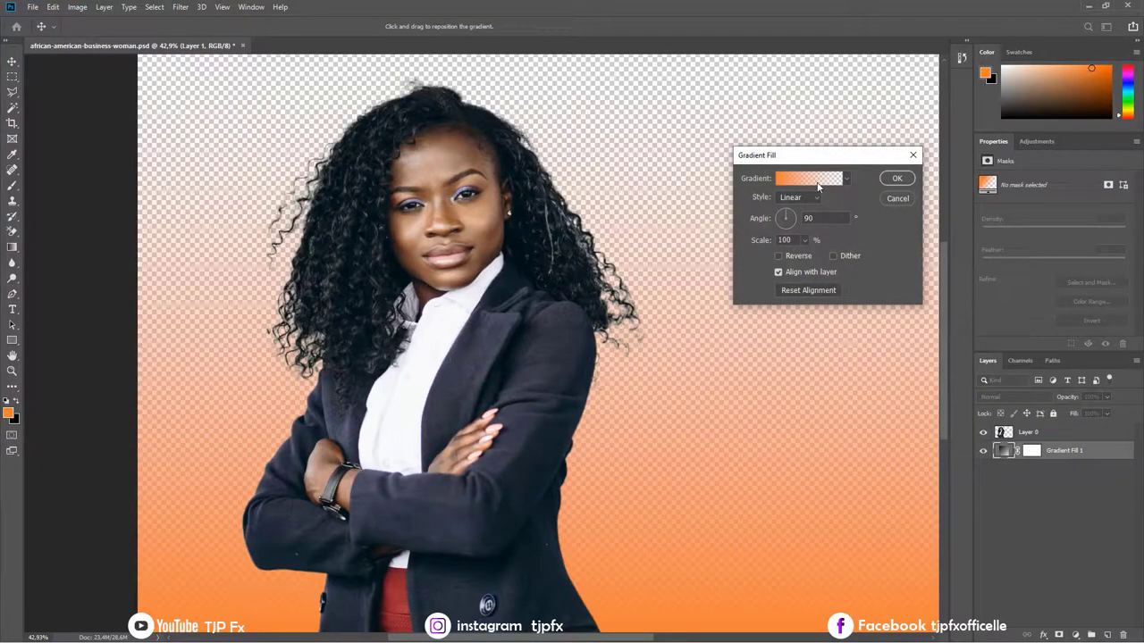
left_click(818, 181)
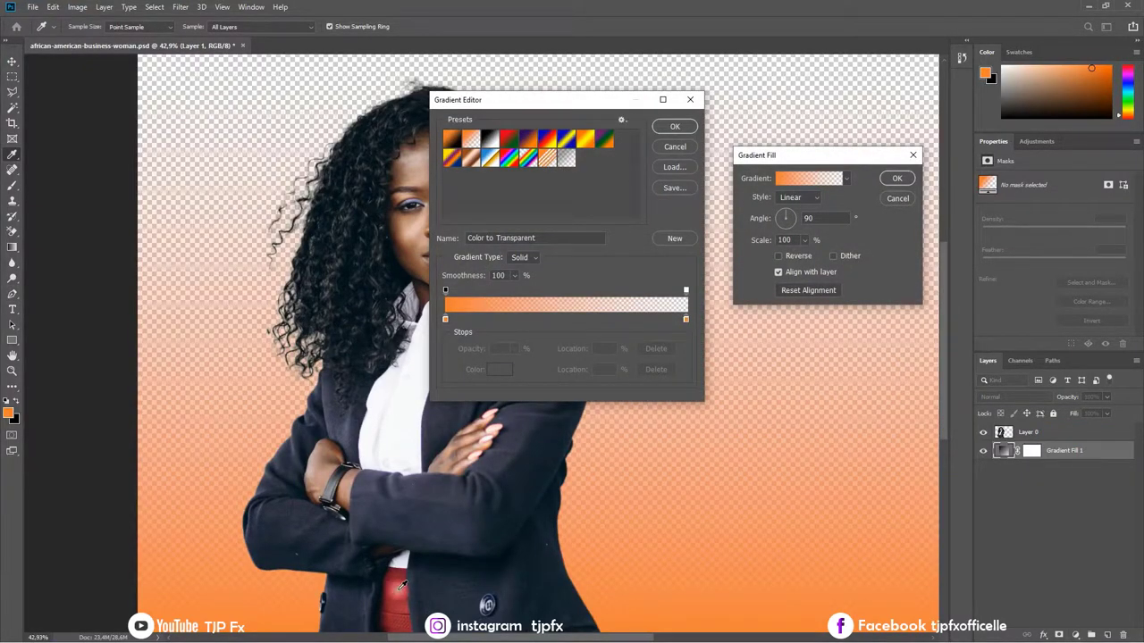
left_click(533, 140)
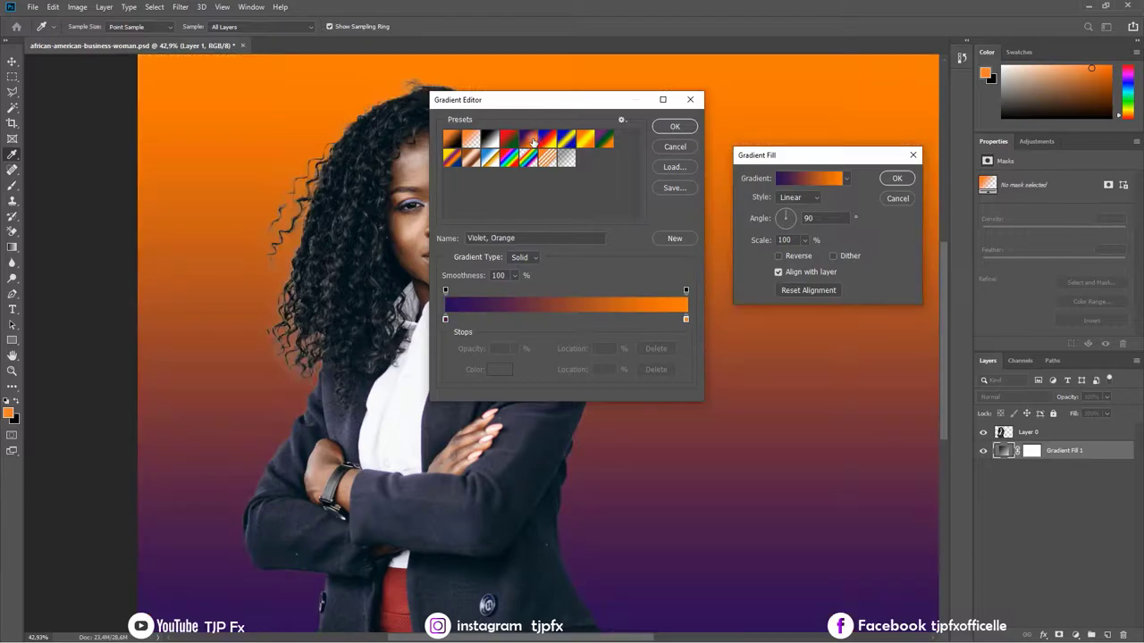
left_click(674, 126)
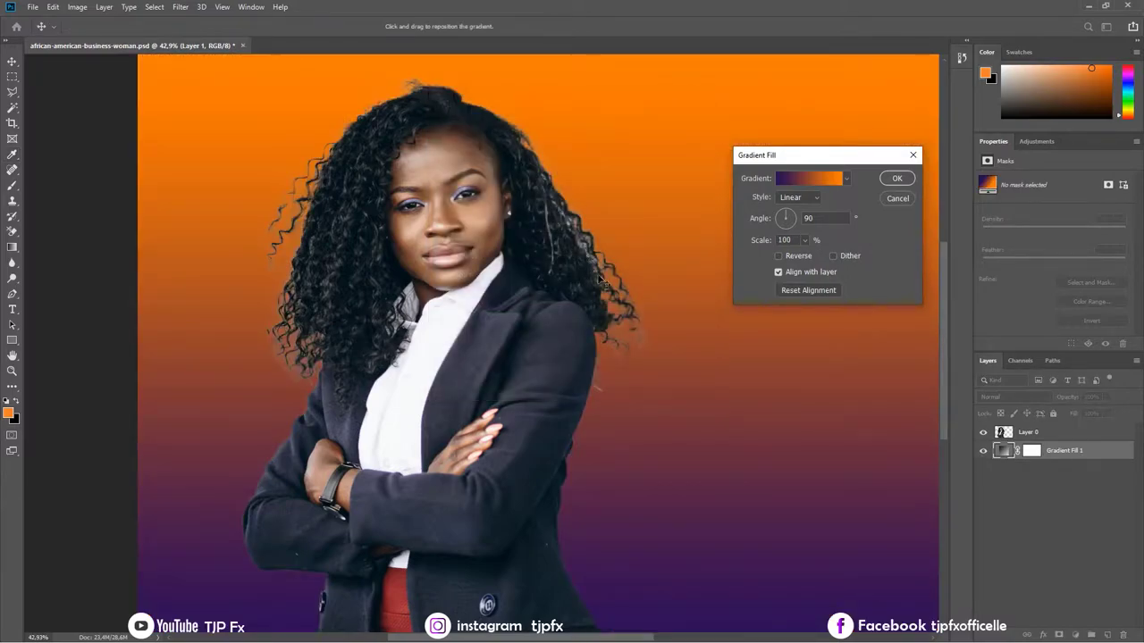
- Make the gradient radial and reversed, with its centre moved up to her head
left_click(798, 198)
left_click(791, 219)
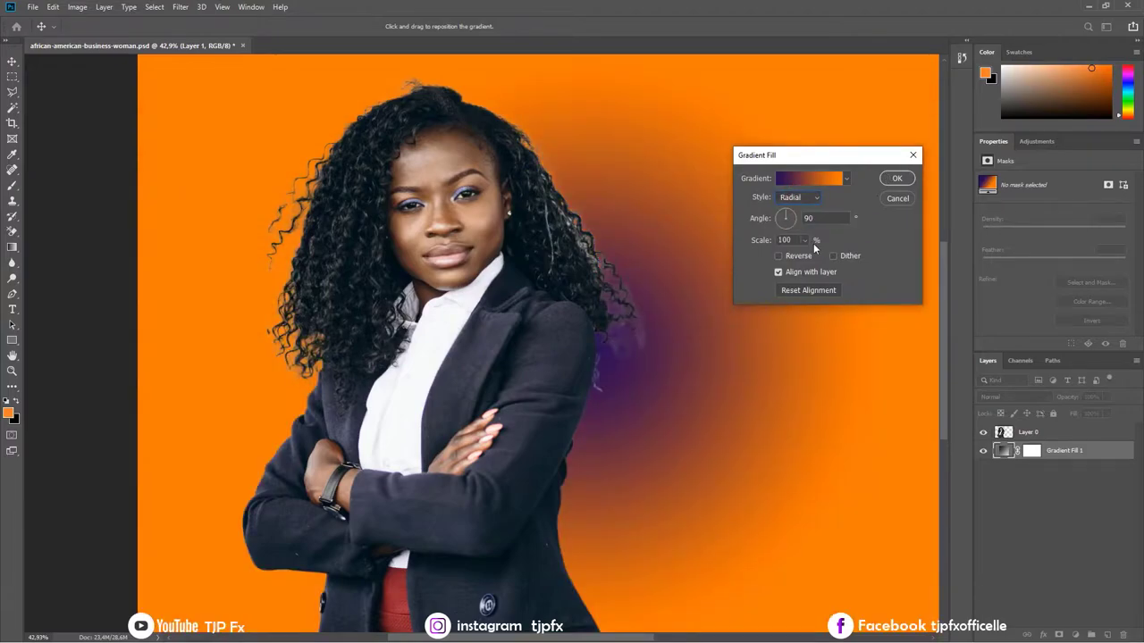
left_click(780, 256)
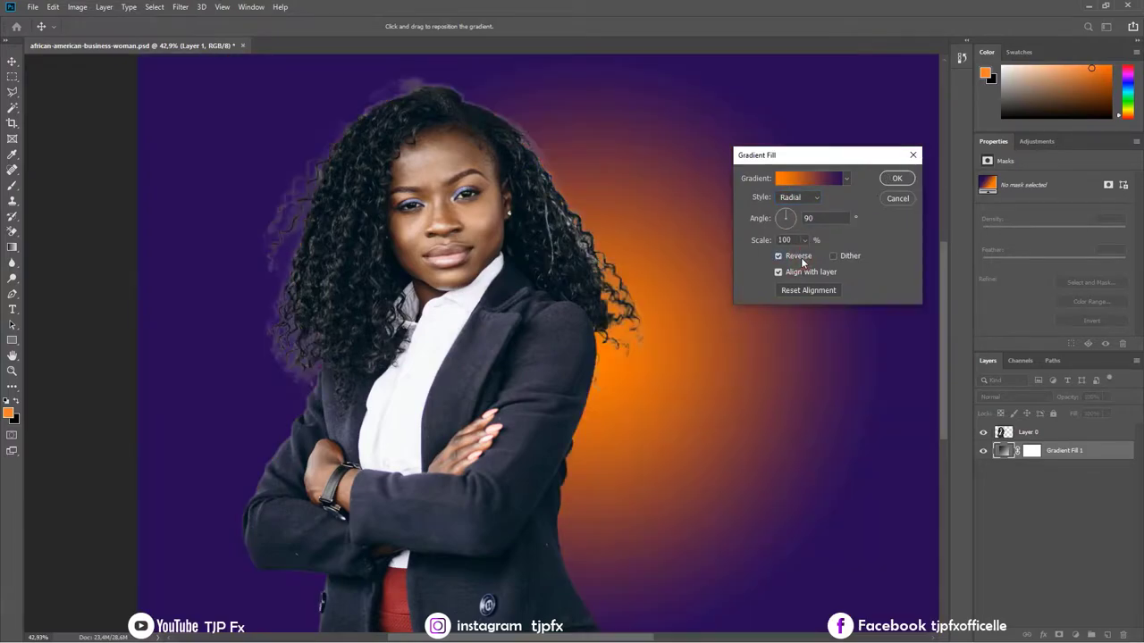
left_click_drag(635, 264, 447, 152)
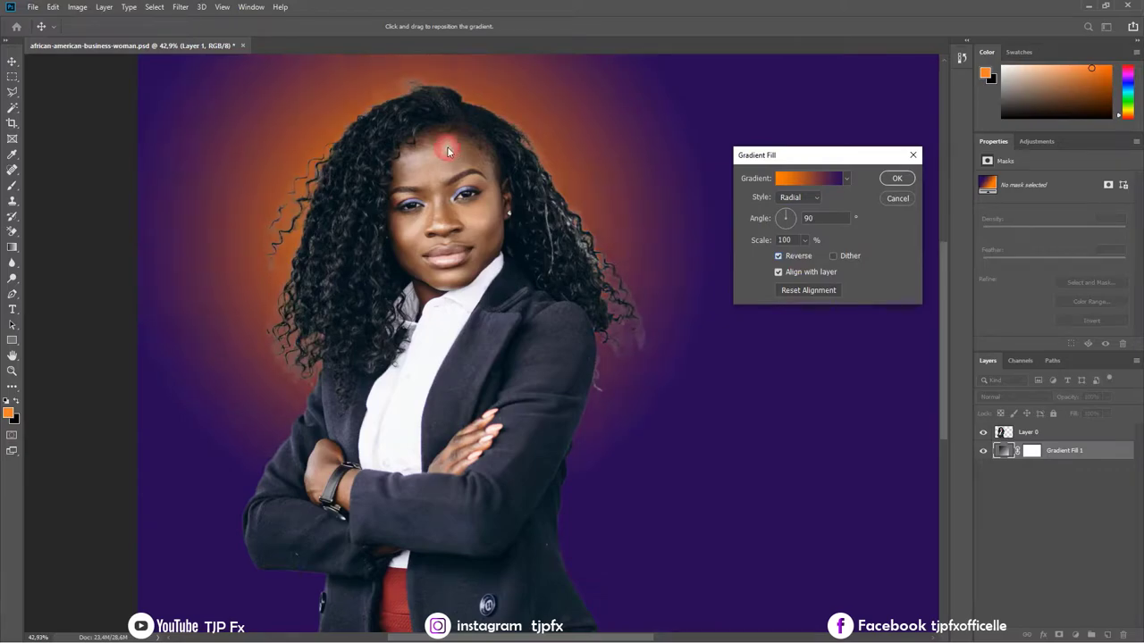
- Recolour the gradient's end stop white from her shirt, set scale to 199%, and apply
left_click(817, 184)
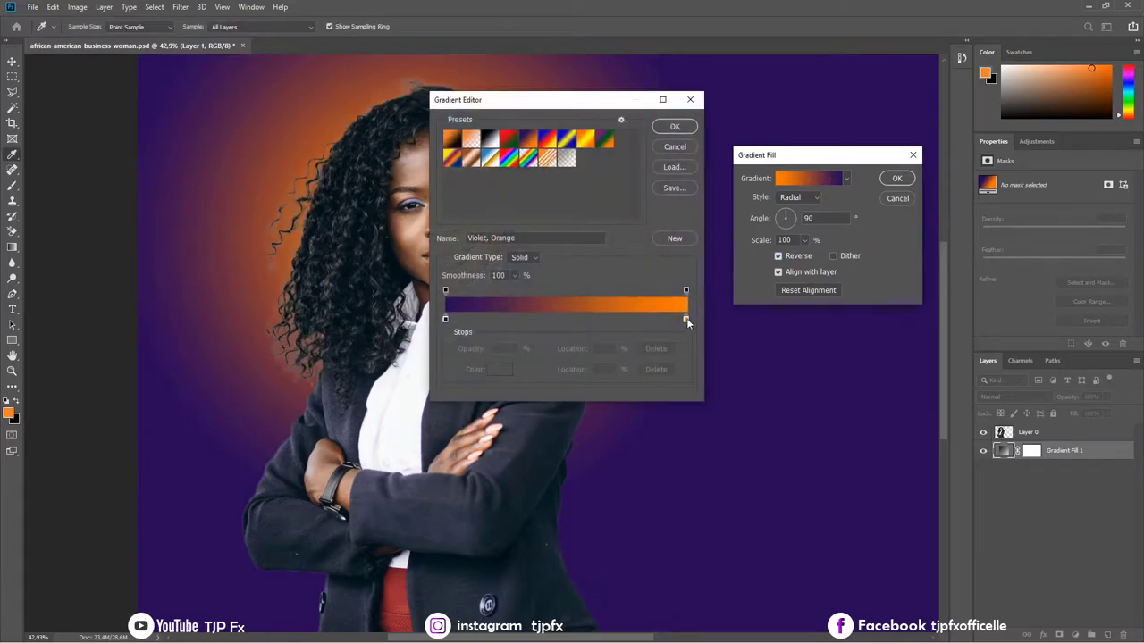
left_click_drag(687, 320, 684, 320)
left_click(416, 411)
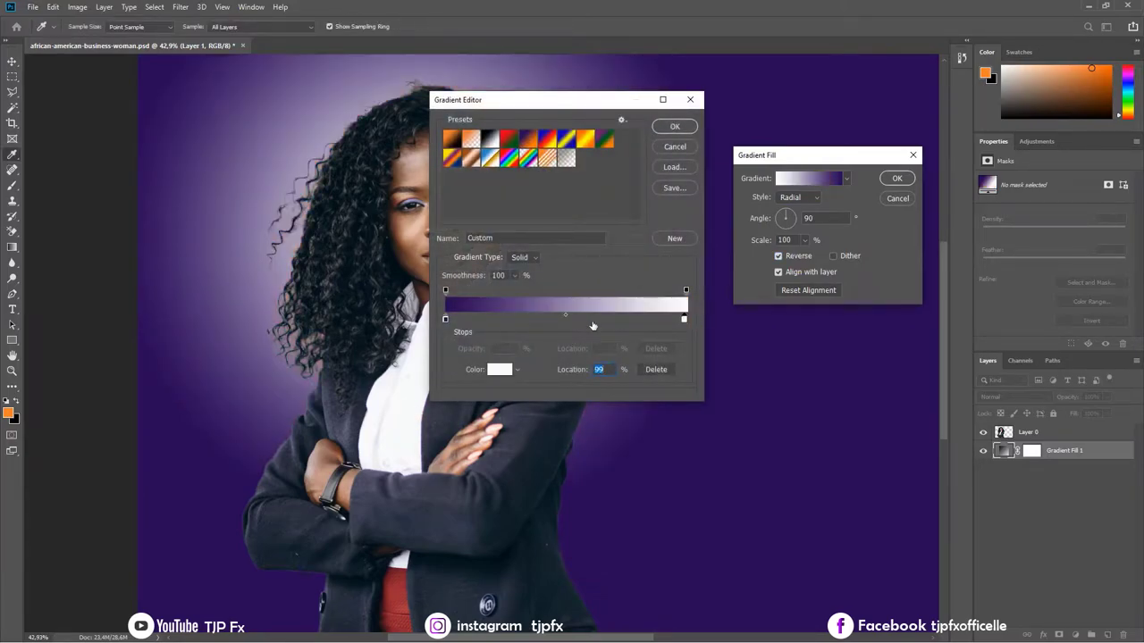
left_click_drag(576, 108, 701, 192)
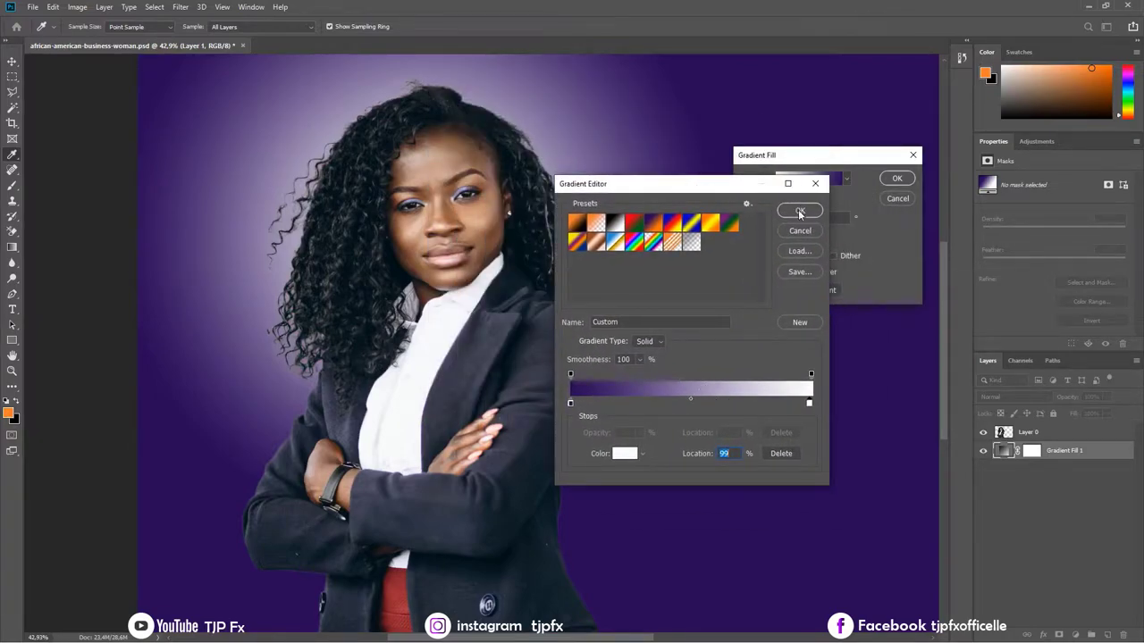
left_click(800, 212)
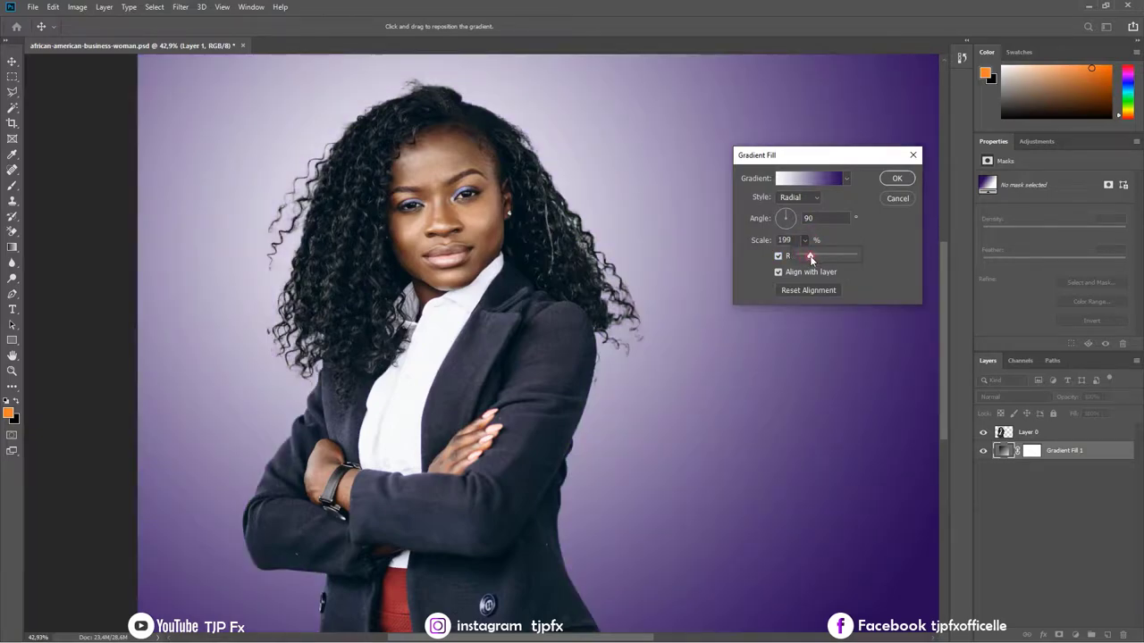
mouse_move(630, 268)
left_mouse_down()
mouse_move(695, 297)
mouse_move(617, 270)
left_mouse_up()
left_click(898, 179)
key("ctrl+minus")
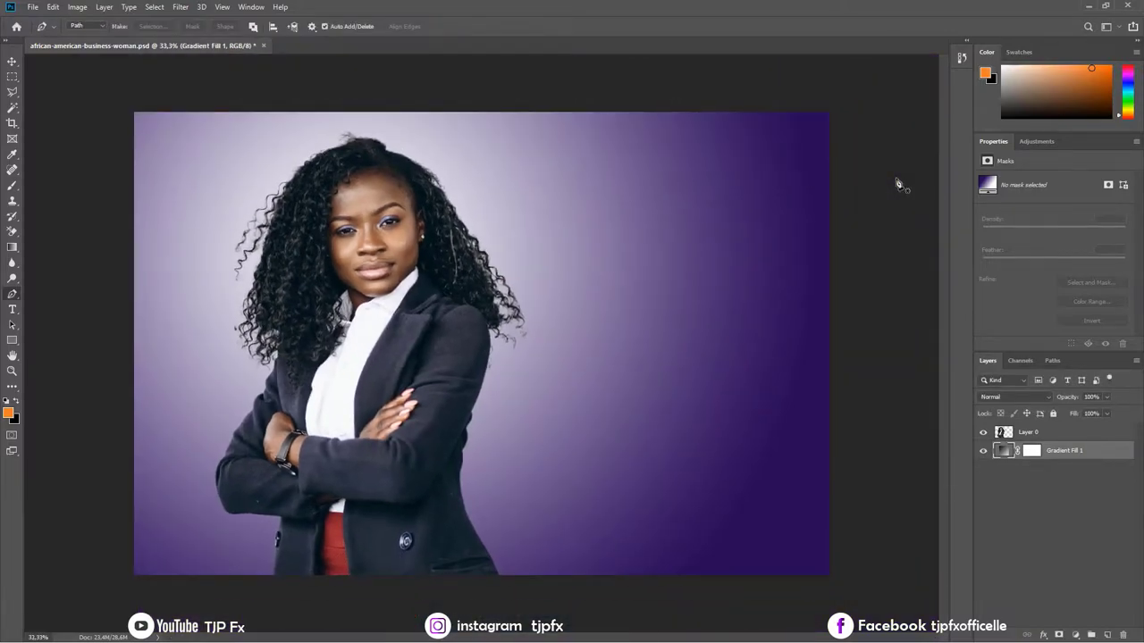
- Create a new layer and set the brush size to 736
key("b")
key("ctrl+shift+n")
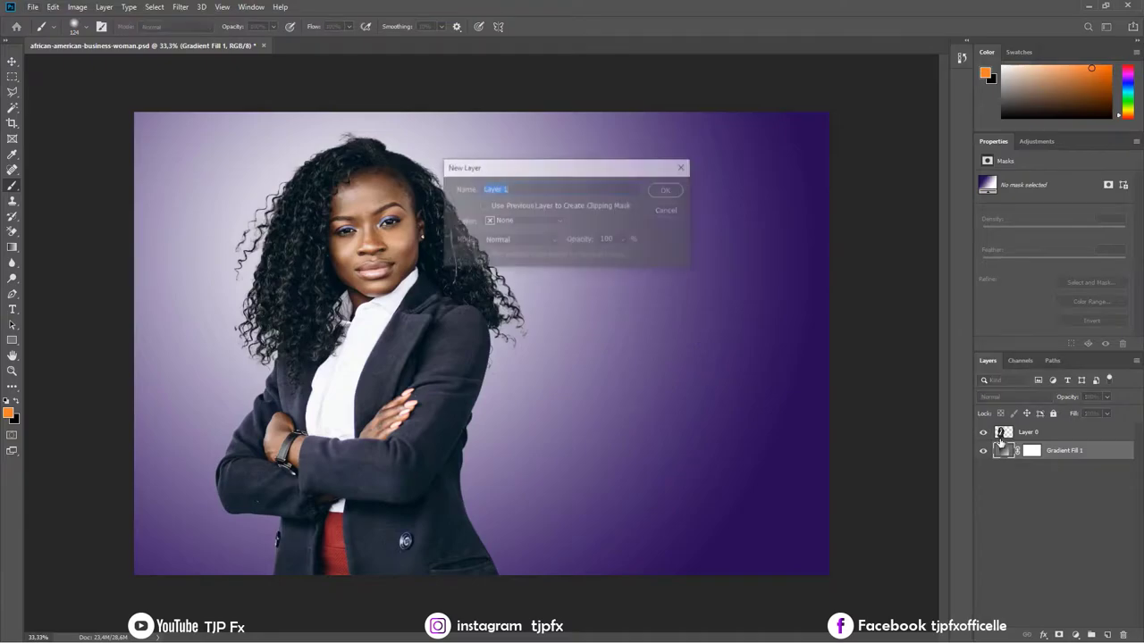
key("Return")
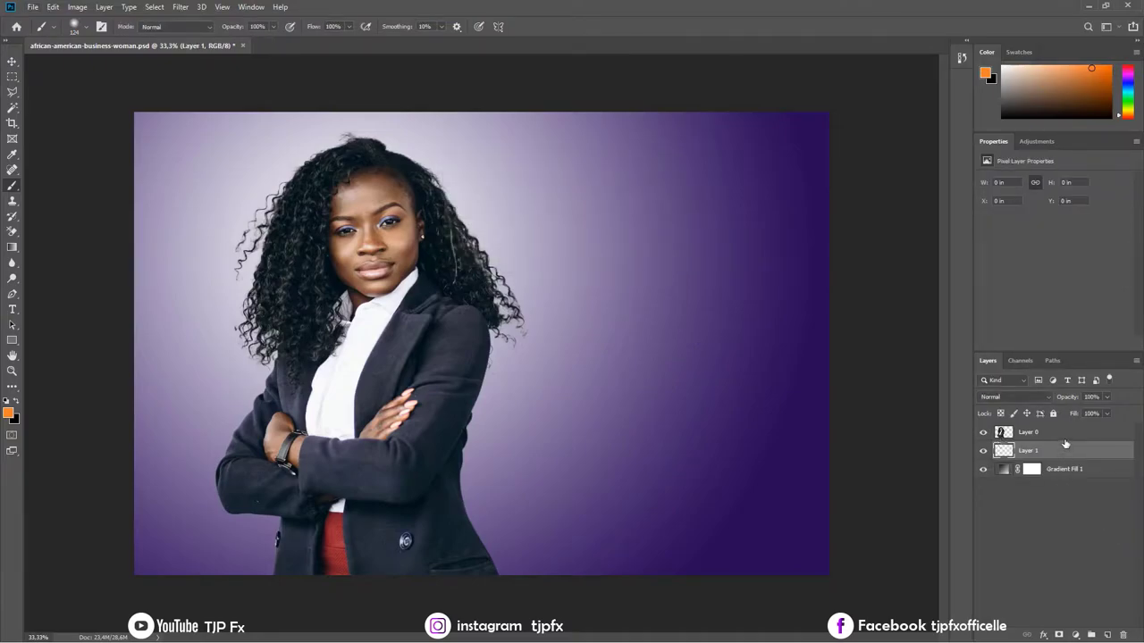
left_click(1064, 435)
left_click_drag(433, 304, 483, 308)
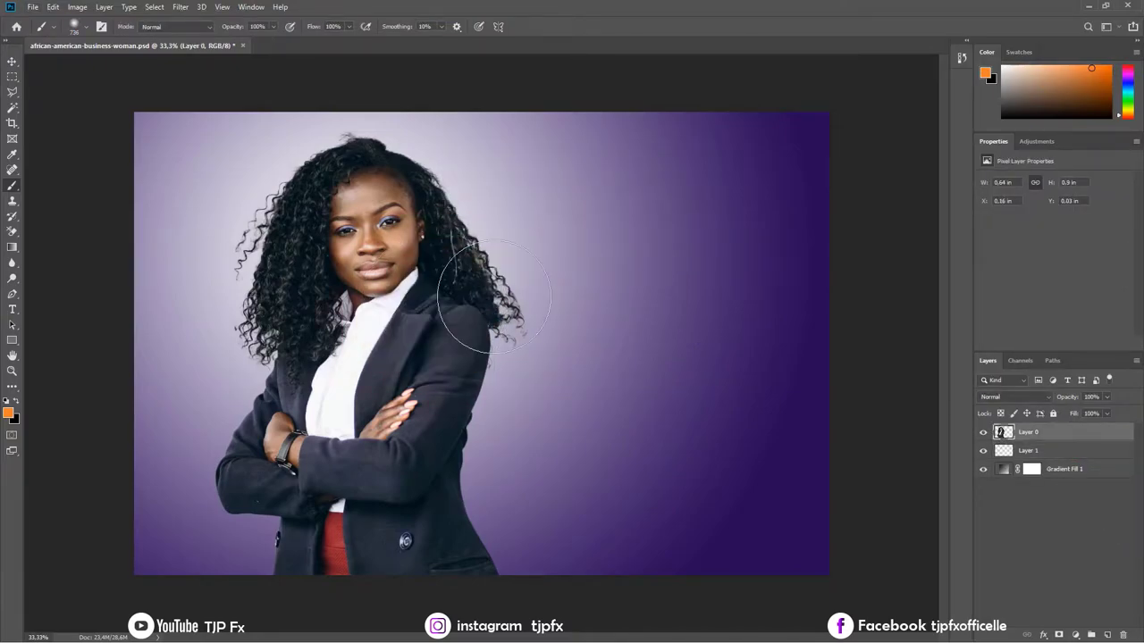
- Paint a soft orange glow beside her hair and shoulder on Layer 1, placed above Layer 0
left_click(491, 179)
key("ctrl+z")
left_click(507, 362)
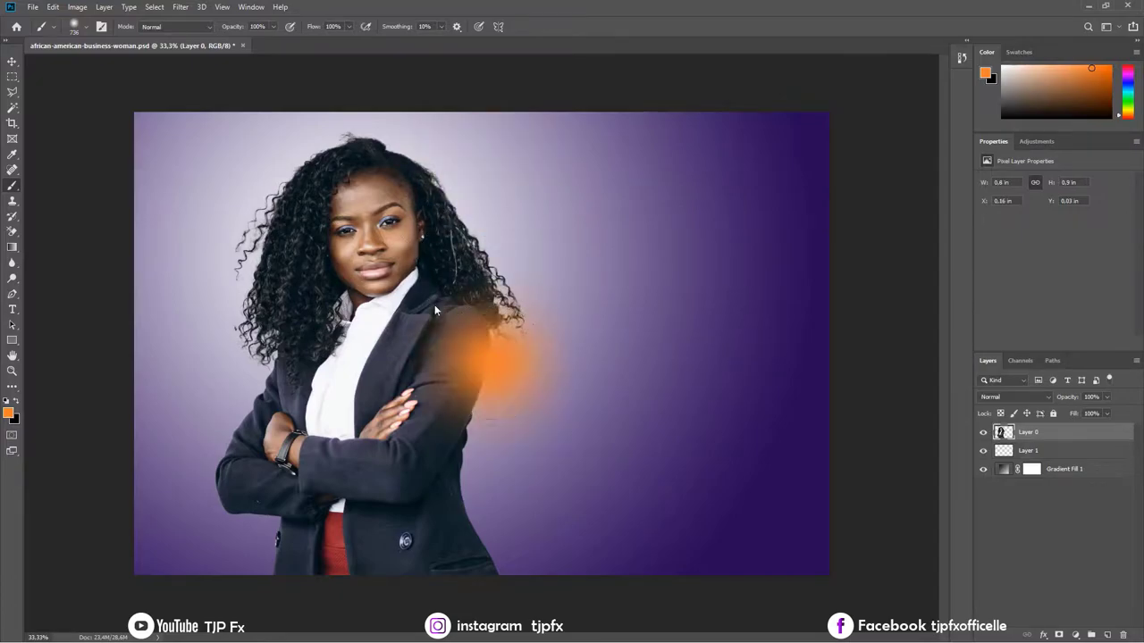
key("ctrl+z")
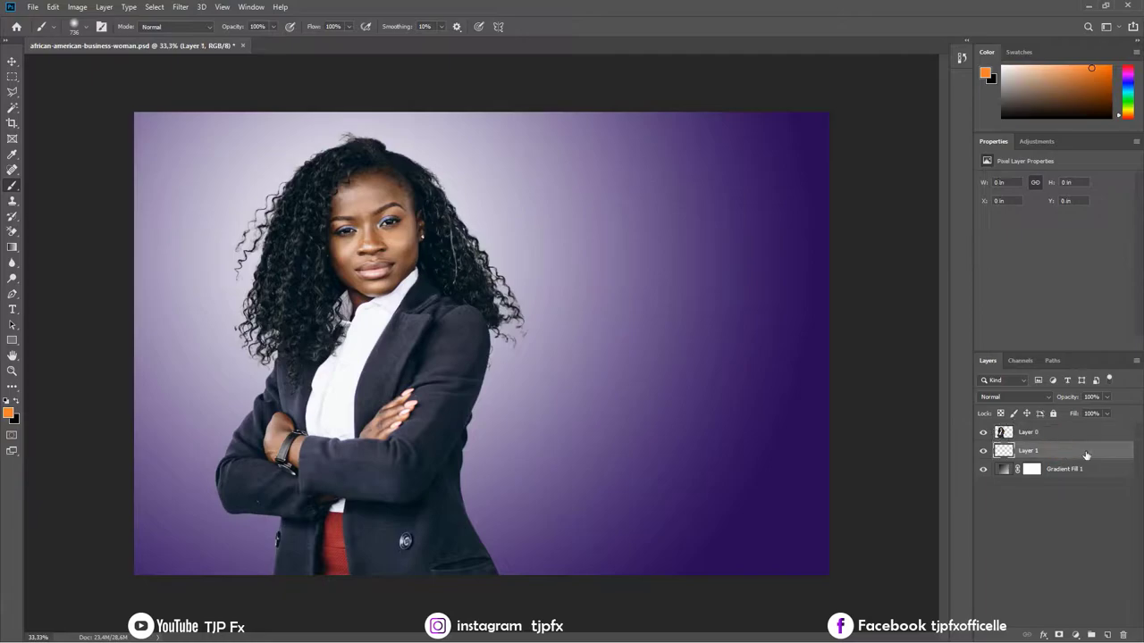
left_click_drag(1062, 453, 1063, 427)
left_click(498, 298)
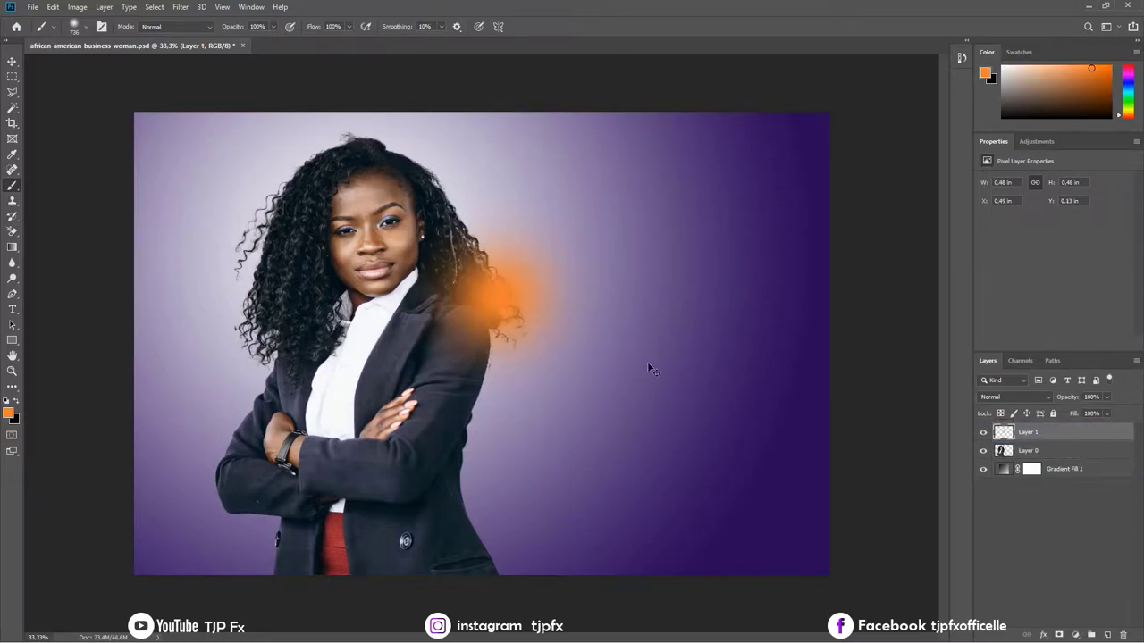
- Enlarge the orange glow with Free Transform and shift it slightly up and right
key("ctrl+t")
left_click_drag(614, 177, 771, 54)
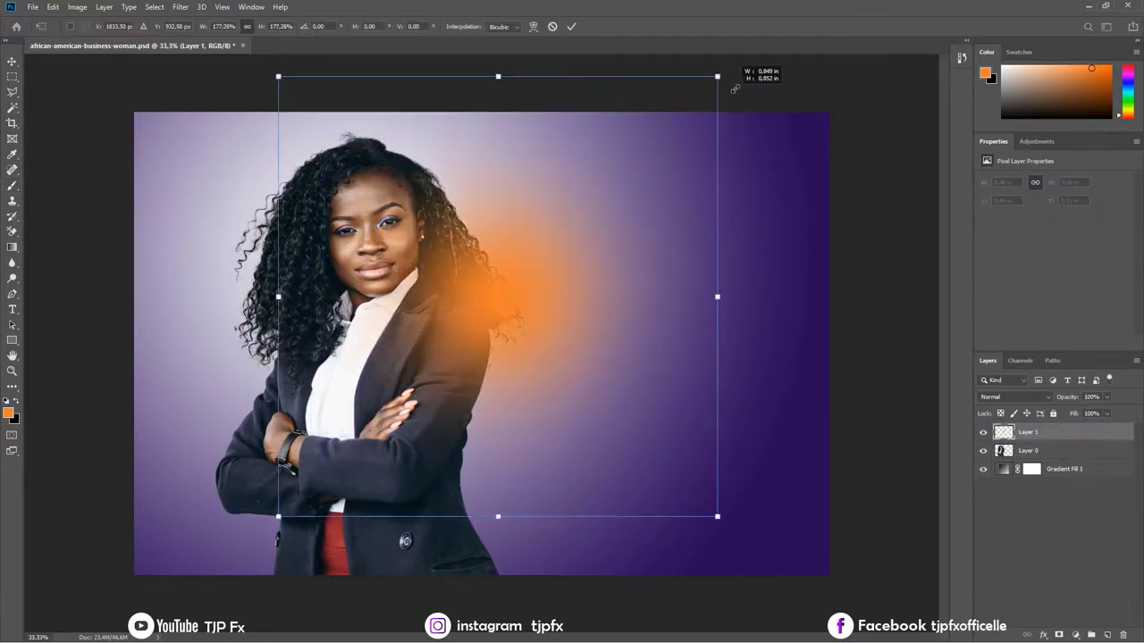
key("Return")
left_click_drag(536, 225, 549, 223)
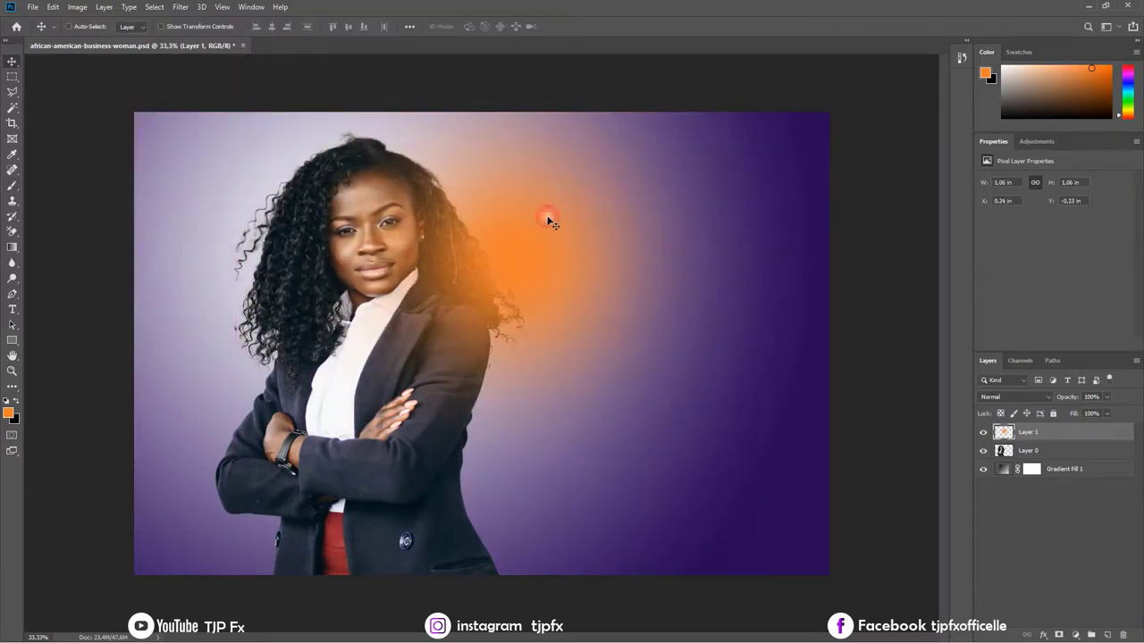
key("ctrl+u")
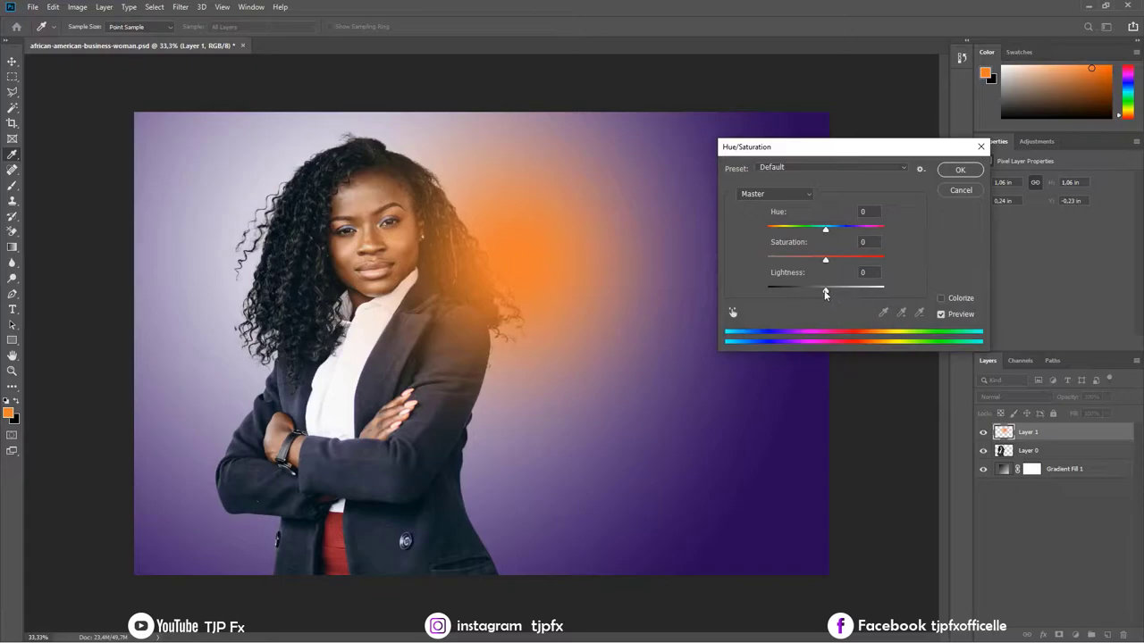
- Turn the glow white with maximum Lightness, shrink it beside her shoulder, and lower its opacity slightly
left_click_drag(825, 293, 961, 290)
key("Return")
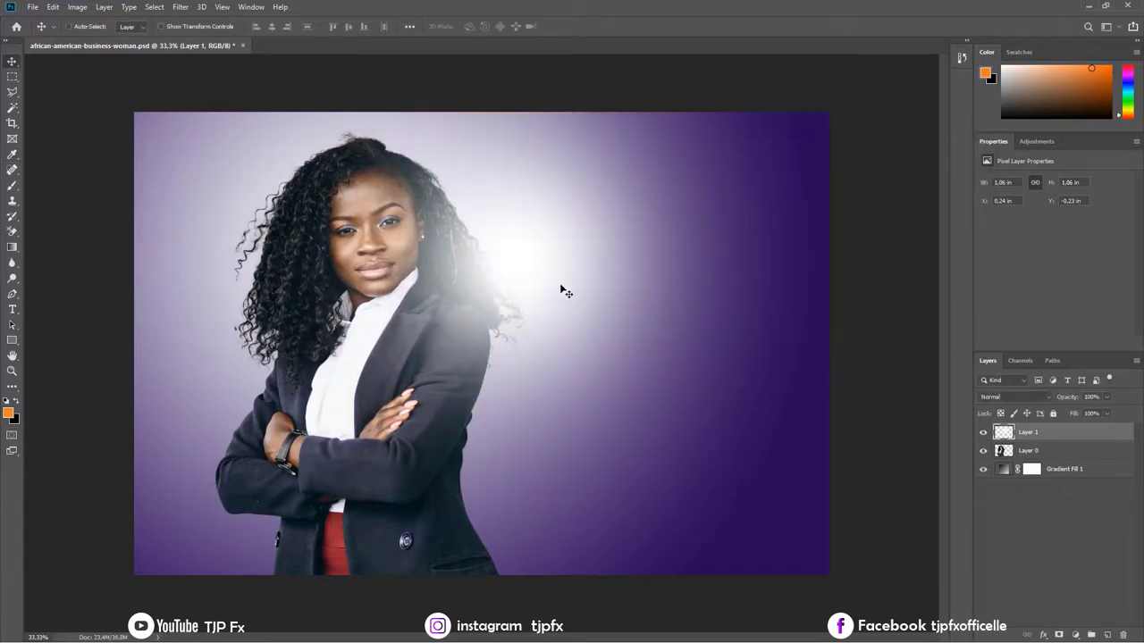
mouse_move(563, 288)
left_mouse_down()
mouse_move(215, 395)
mouse_move(272, 398)
left_mouse_up()
key("ctrl+t")
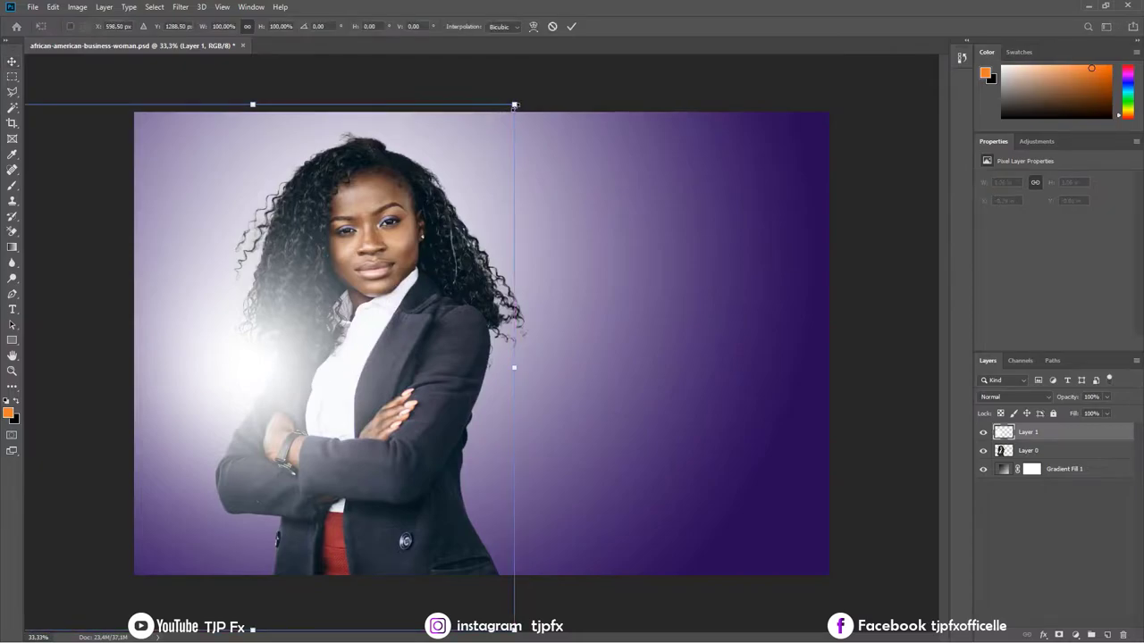
left_click_drag(513, 104, 413, 205)
key("Return")
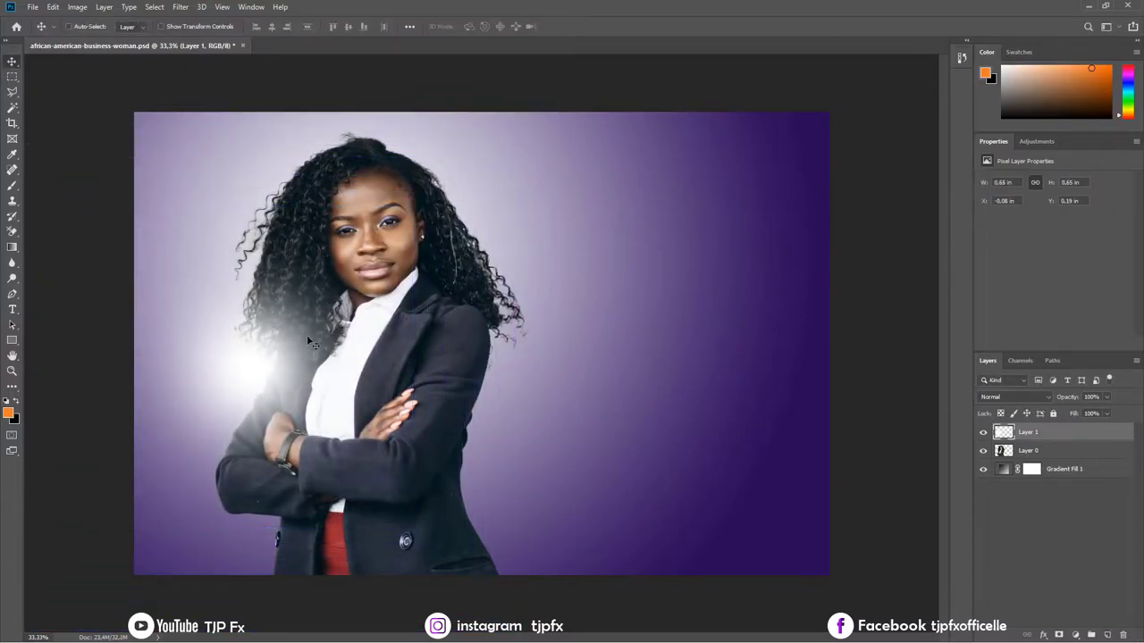
left_click_drag(307, 337, 332, 348)
left_click_drag(1058, 398, 1051, 399)
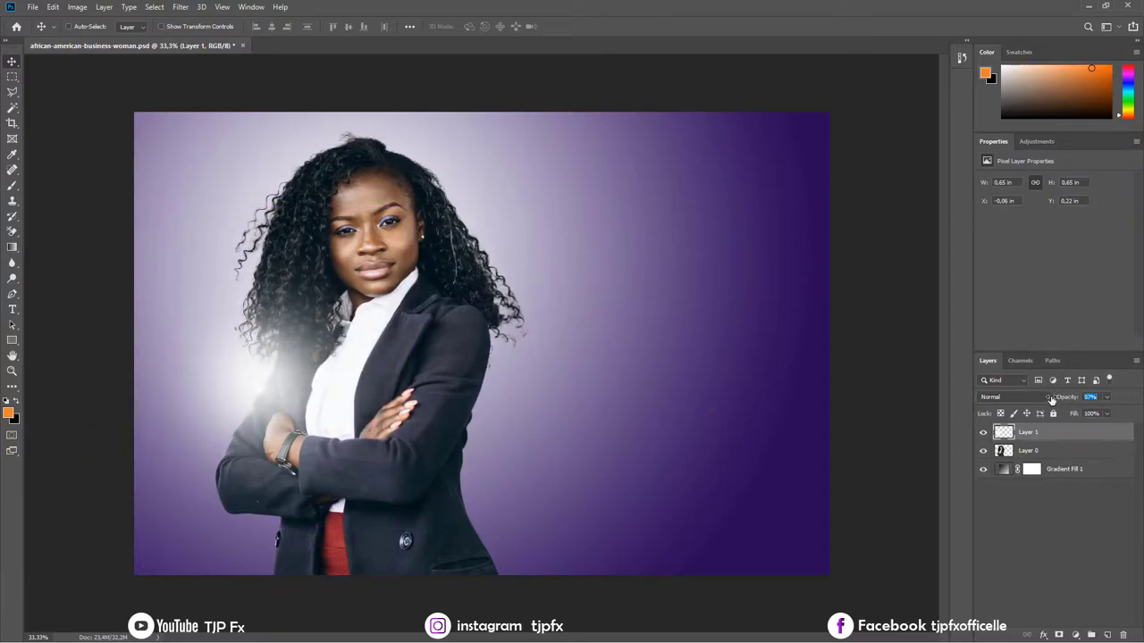
- Move the white glow to the left edge and scale it to about 417% at the top-left
key("ctrl+t")
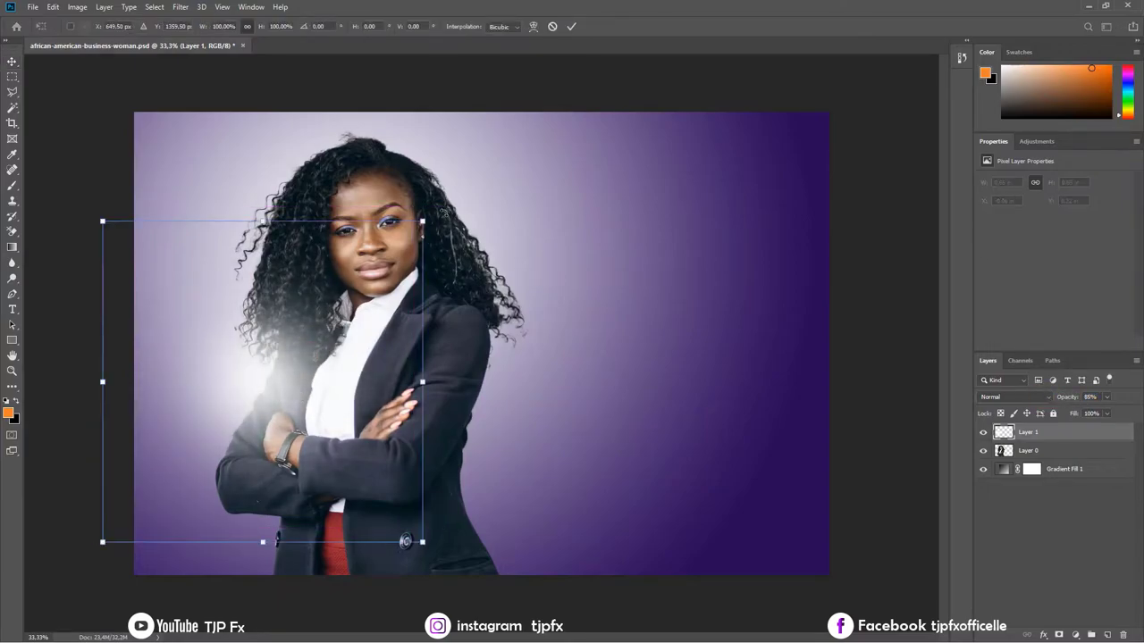
left_click_drag(424, 217, 375, 273)
key("Return")
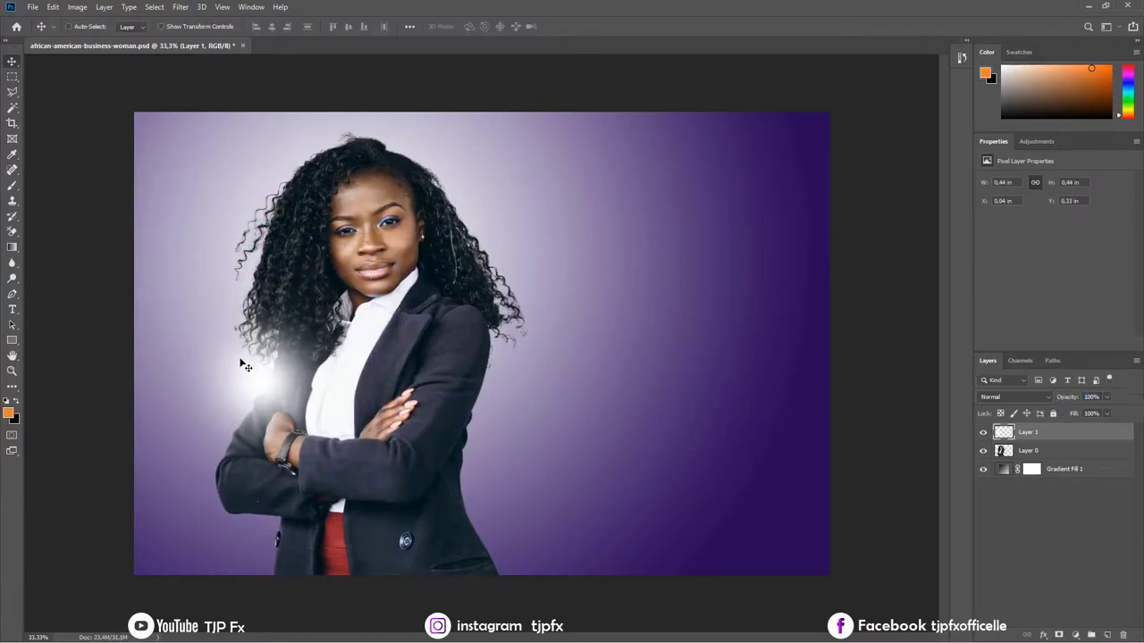
mouse_move(243, 364)
left_mouse_down()
mouse_move(361, 144)
mouse_move(487, 311)
left_mouse_up()
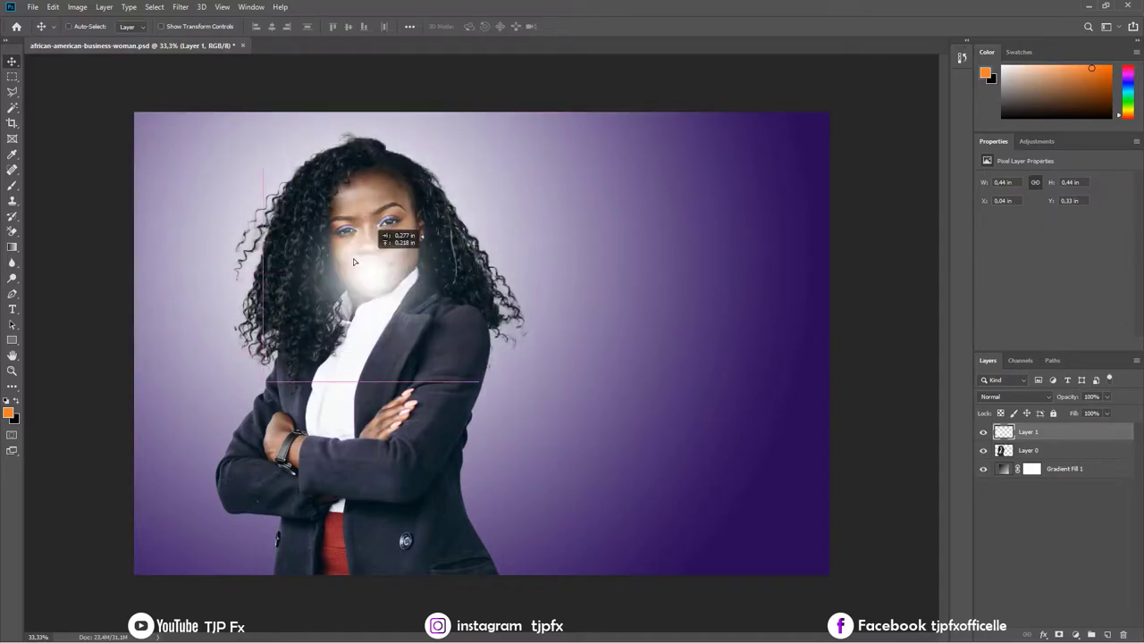
left_click_drag(487, 311, 223, 349)
key("ctrl+t")
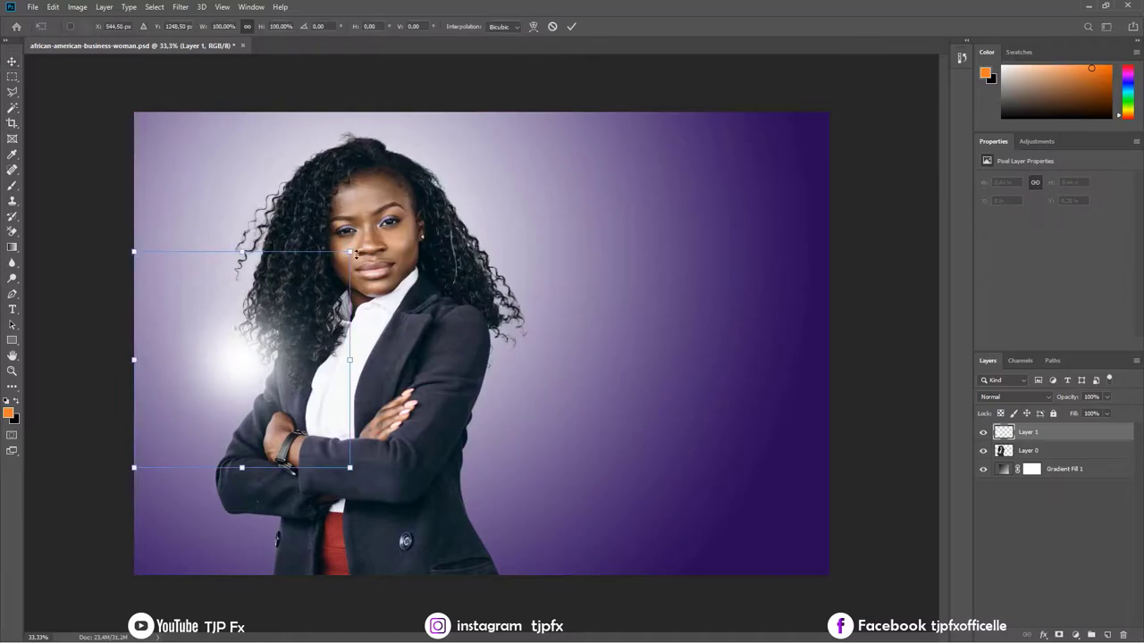
mouse_move(355, 254)
left_mouse_down()
mouse_move(271, 391)
mouse_move(279, 140)
left_mouse_up()
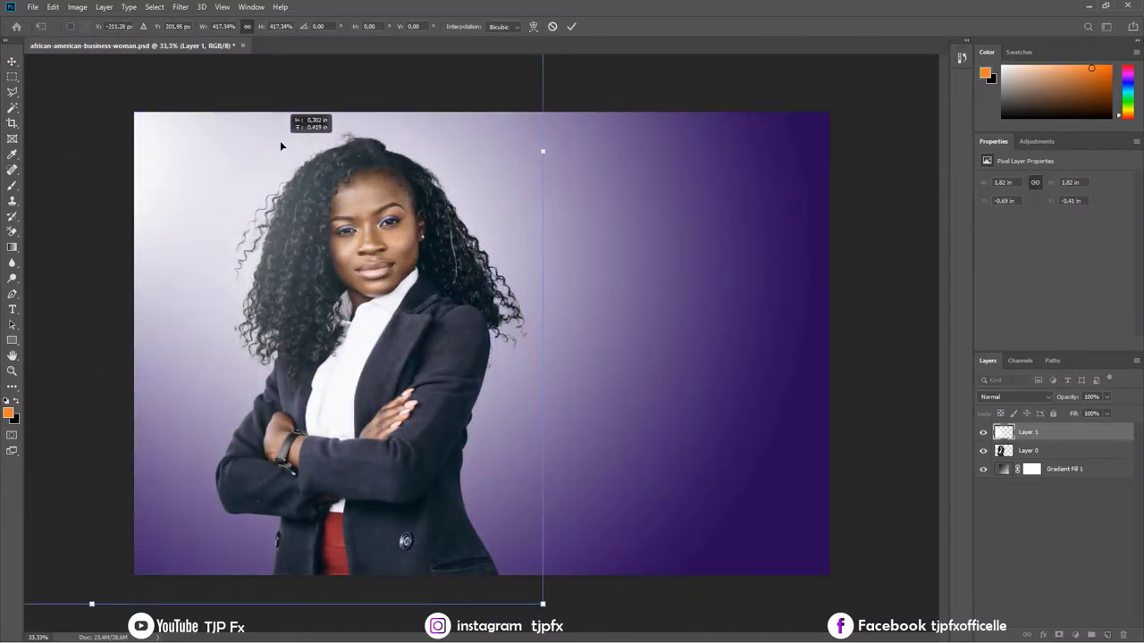
key("Return")
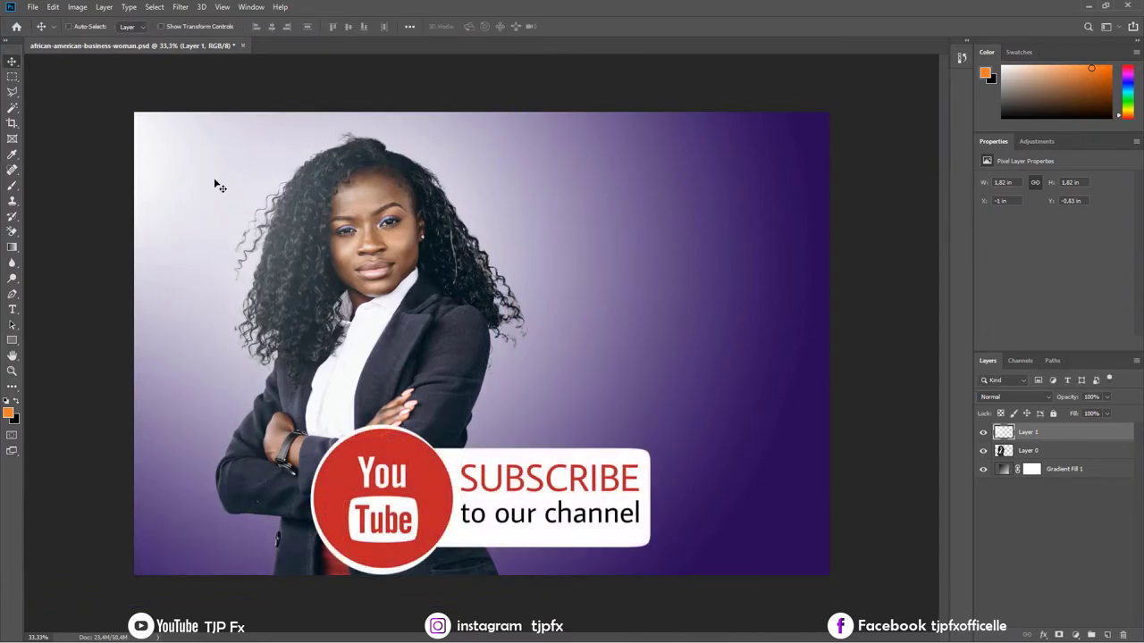
left_click_drag(214, 183, 235, 196)
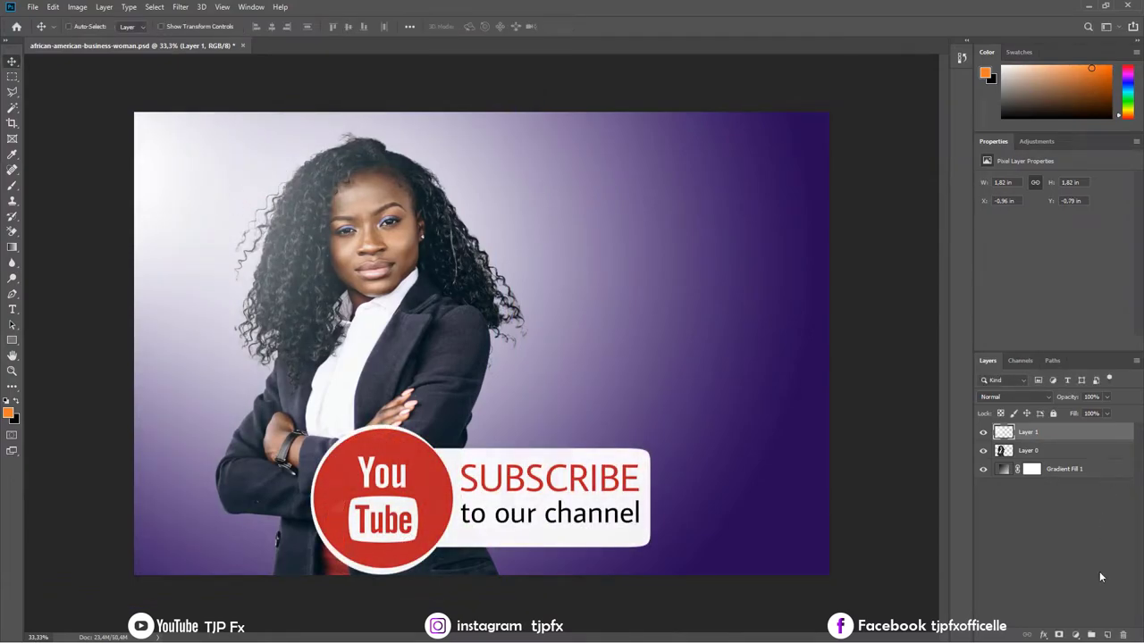
- Add a Brightness/Contrast adjustment layer with Brightness 11 and Contrast 35
left_click(1107, 636)
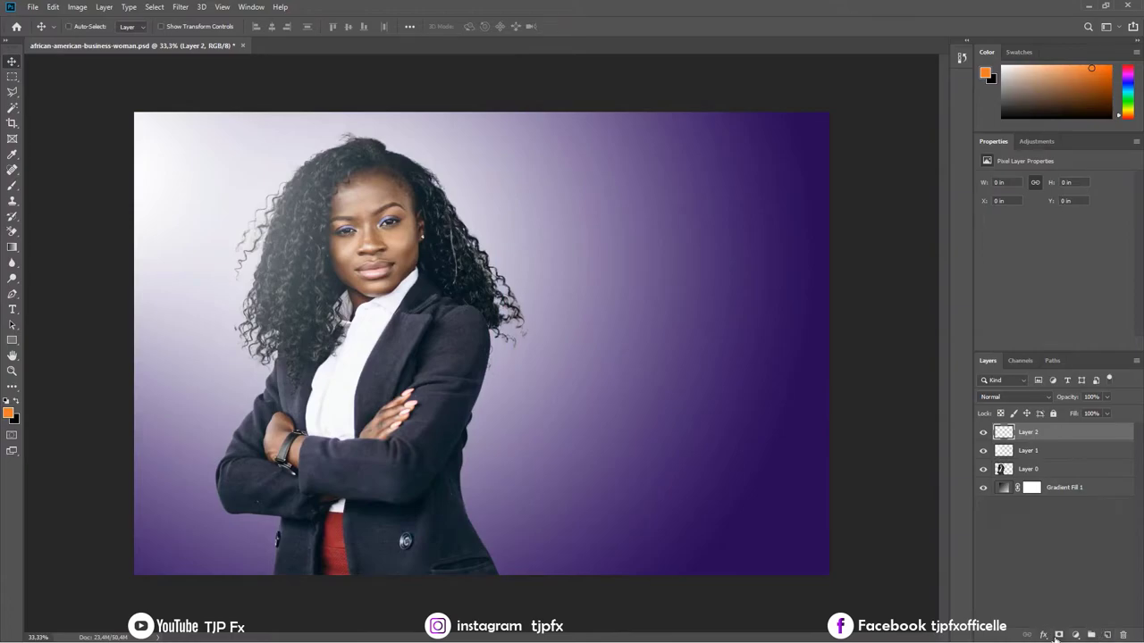
left_click(1074, 635)
left_click(1076, 463)
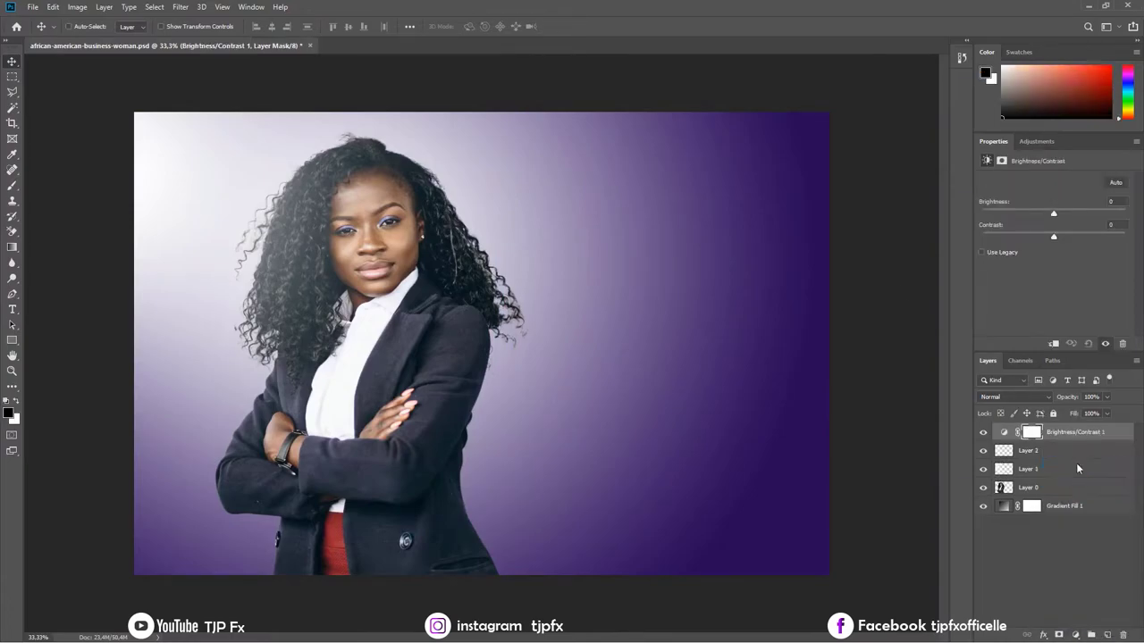
left_click_drag(1054, 214, 1058, 216)
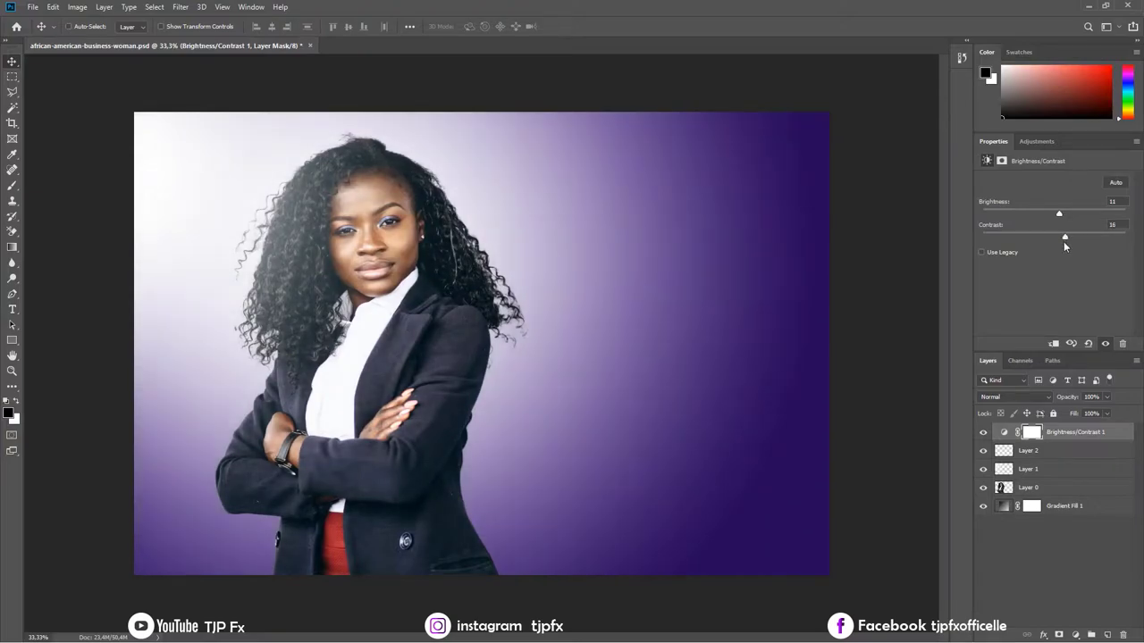
left_click_drag(1064, 238, 1079, 239)
- Add a Curves adjustment layer that deepens shadows and lifts midtones, then zoom to her face
left_click(1077, 633)
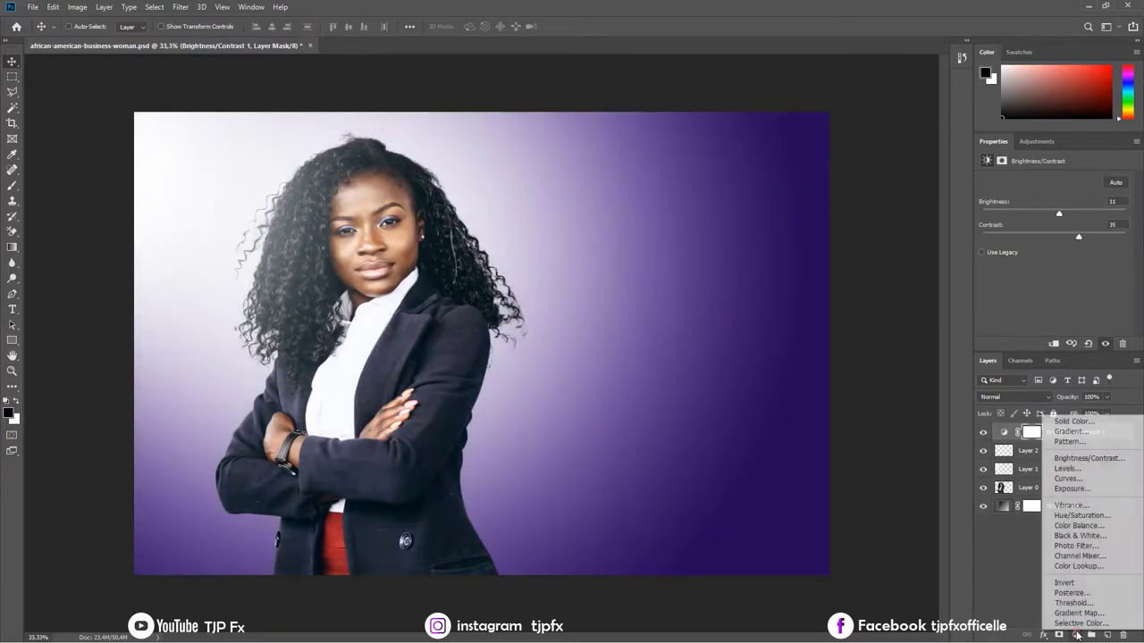
left_click(1076, 480)
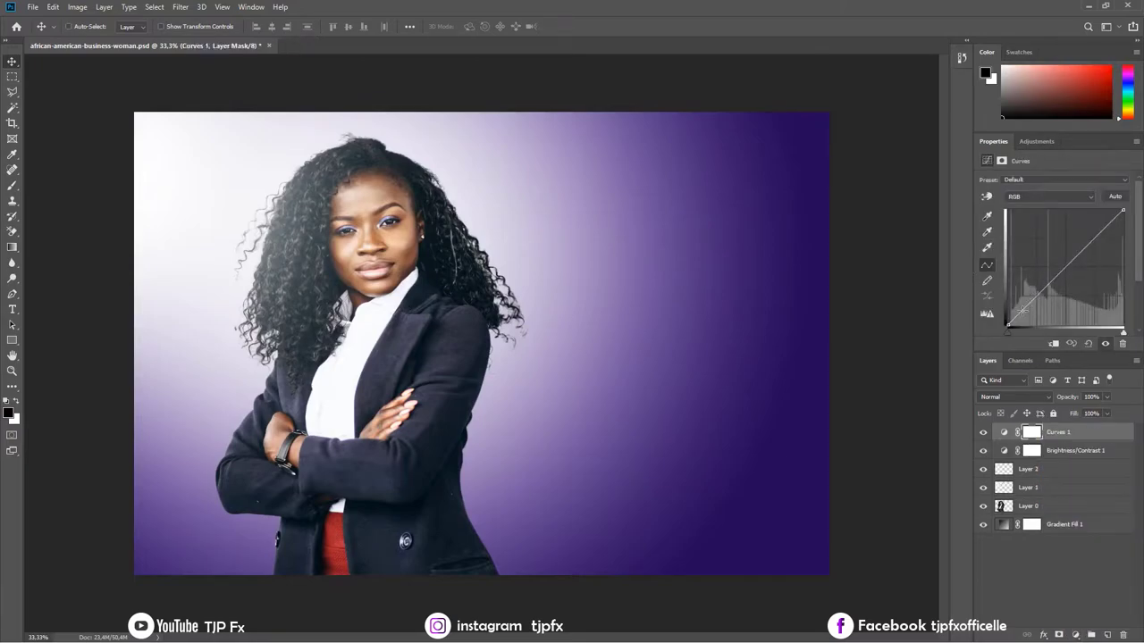
left_click_drag(1023, 310, 1023, 318)
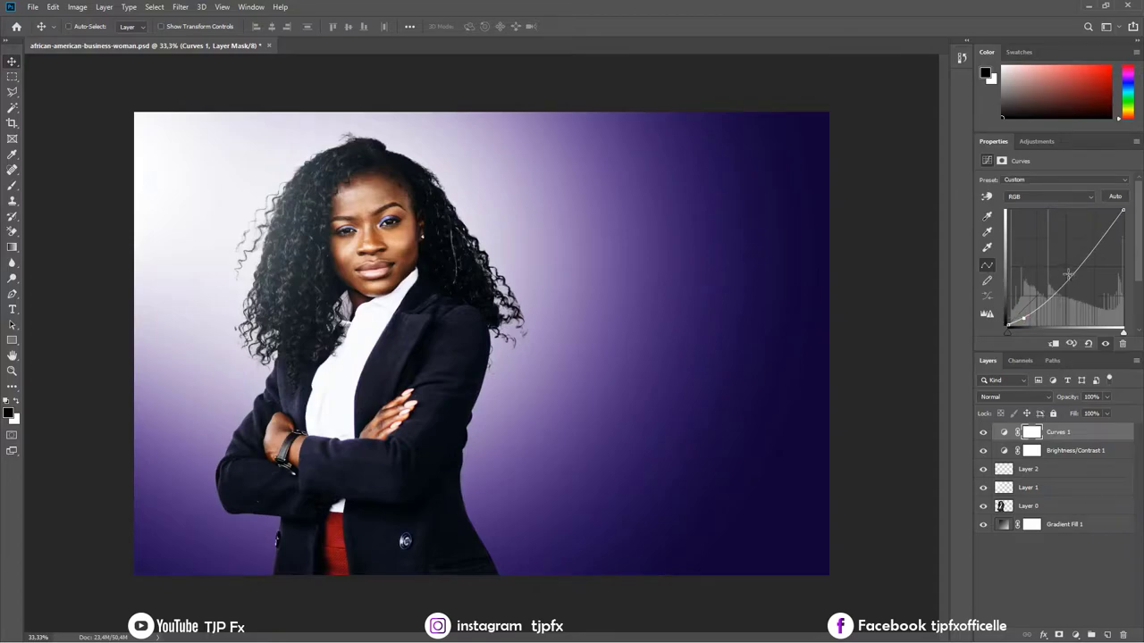
left_click_drag(1068, 274, 1068, 269)
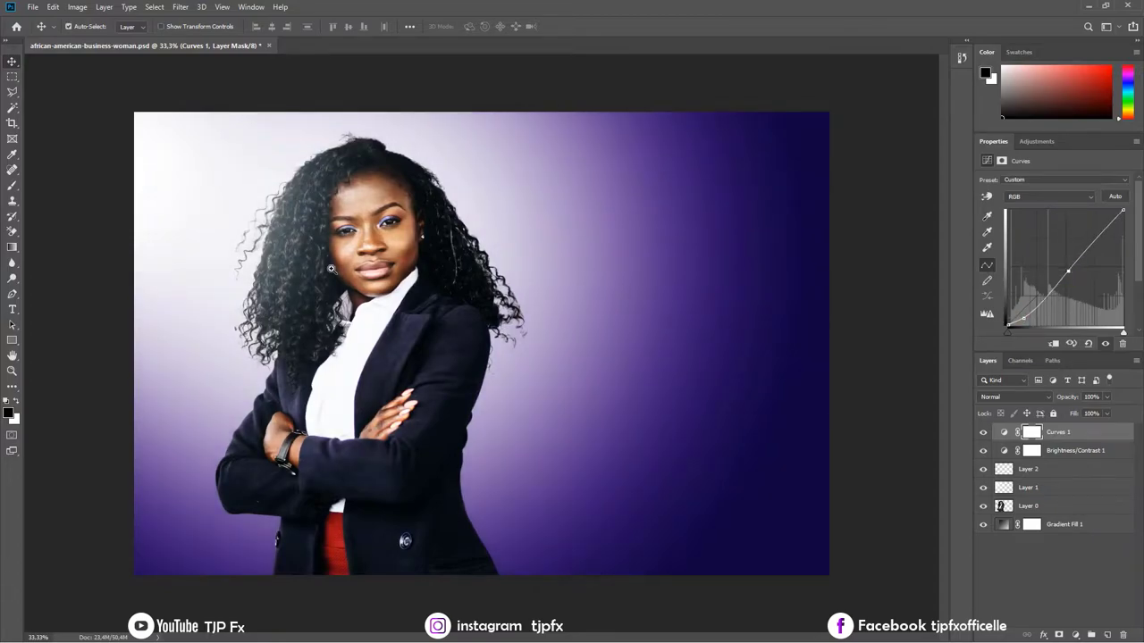
left_click_drag(335, 270, 391, 292)
- Merge the edited layers into Curves 1 and duplicate it as Curves 1 copy
left_click(1075, 512, "shift")
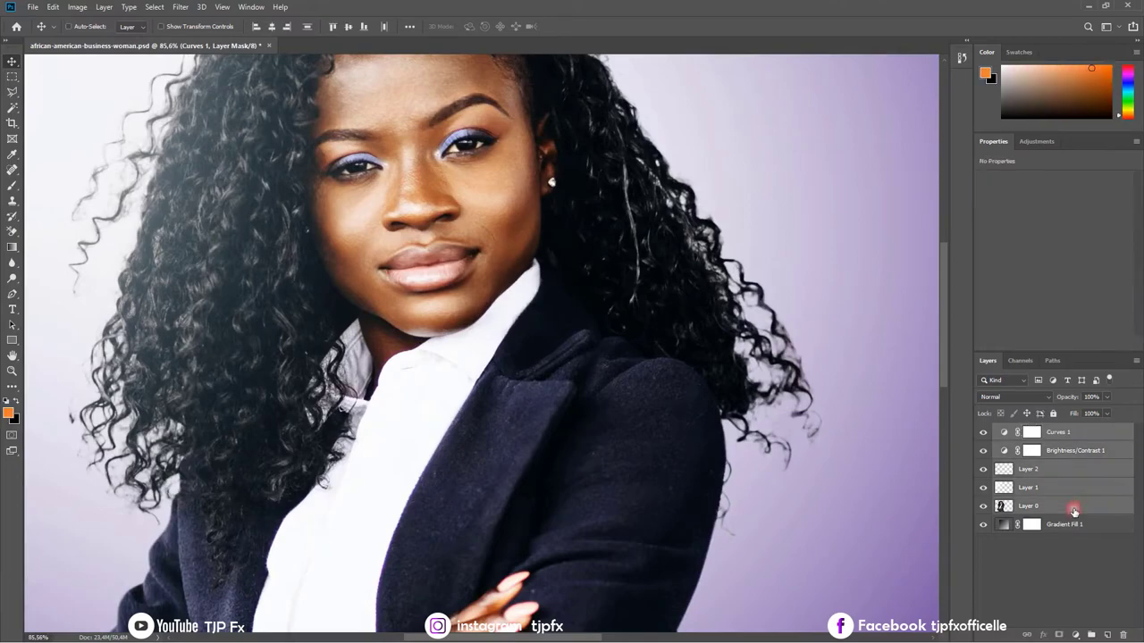
key("ctrl+e")
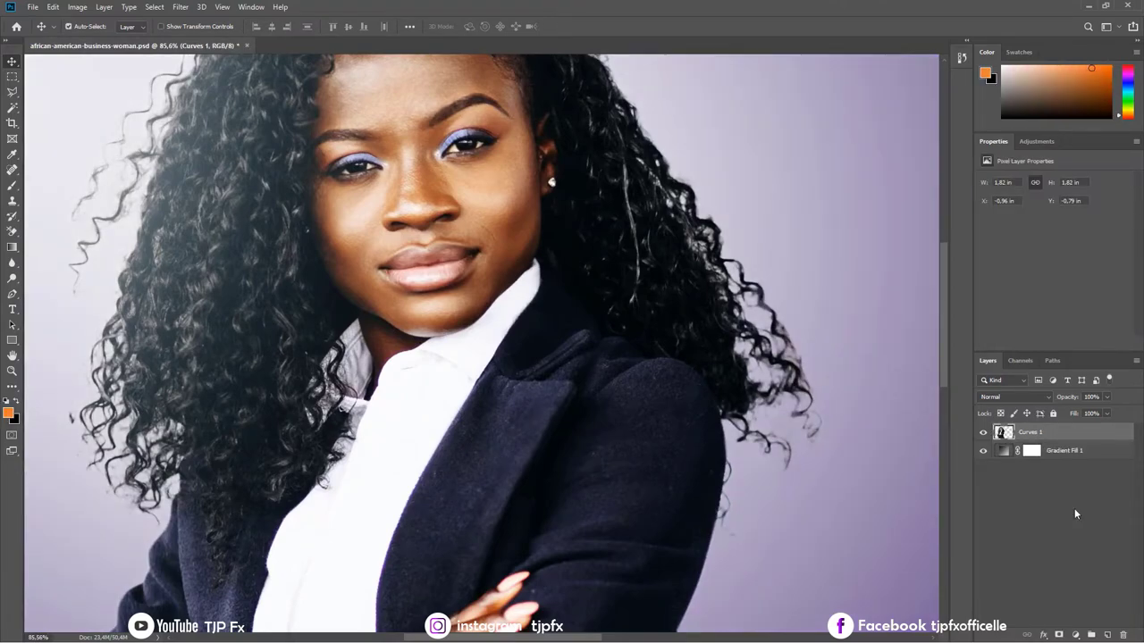
key("ctrl+z")
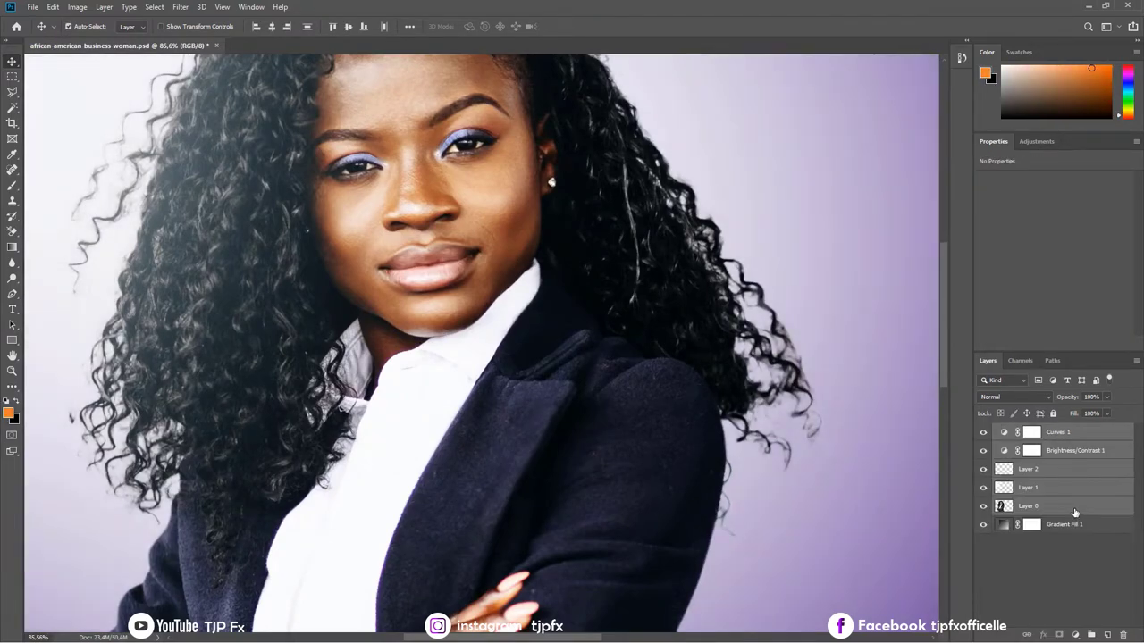
key("ctrl+e")
key("ctrl+j")
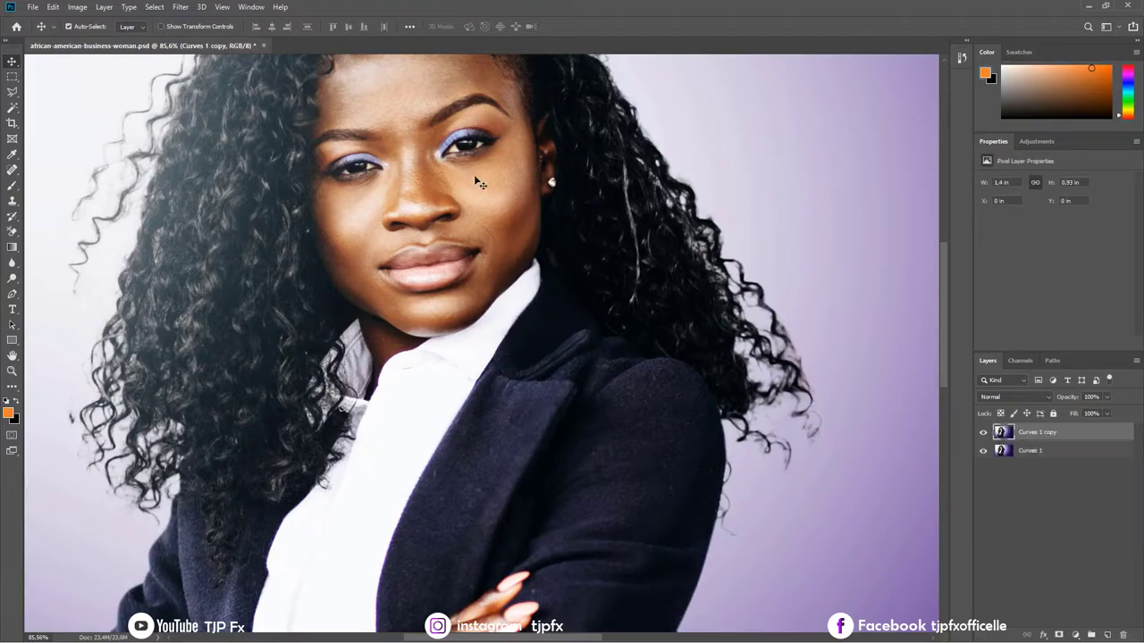
- Run the Imagenomic Noiseware and Portraiture filters on the duplicated layer
left_click(188, 13)
mouse_move(201, 262)
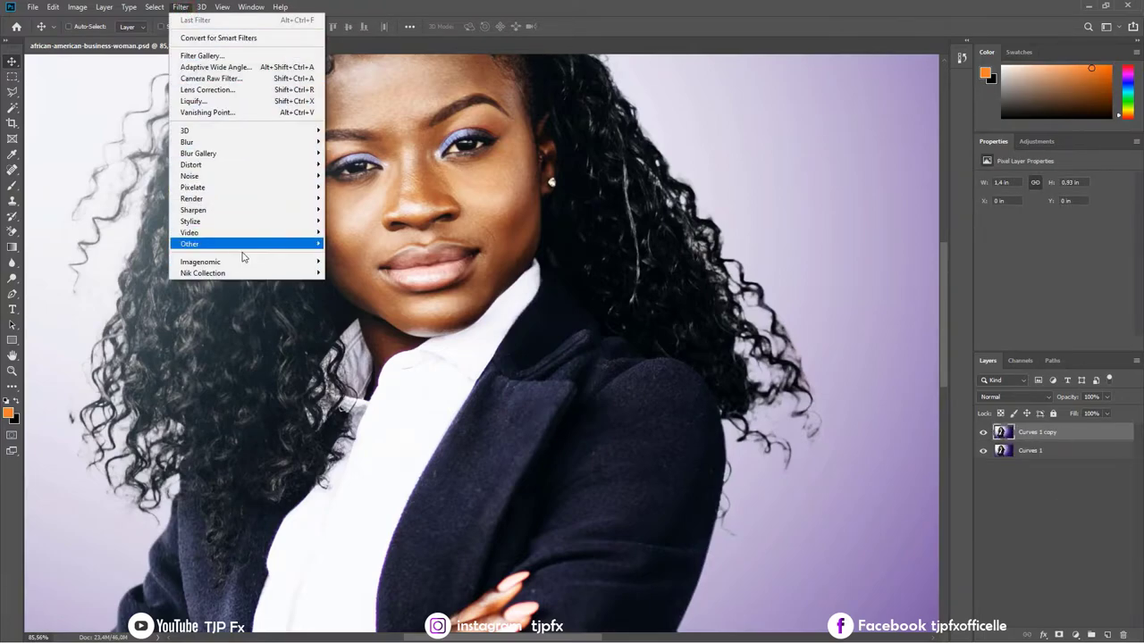
left_click(350, 261)
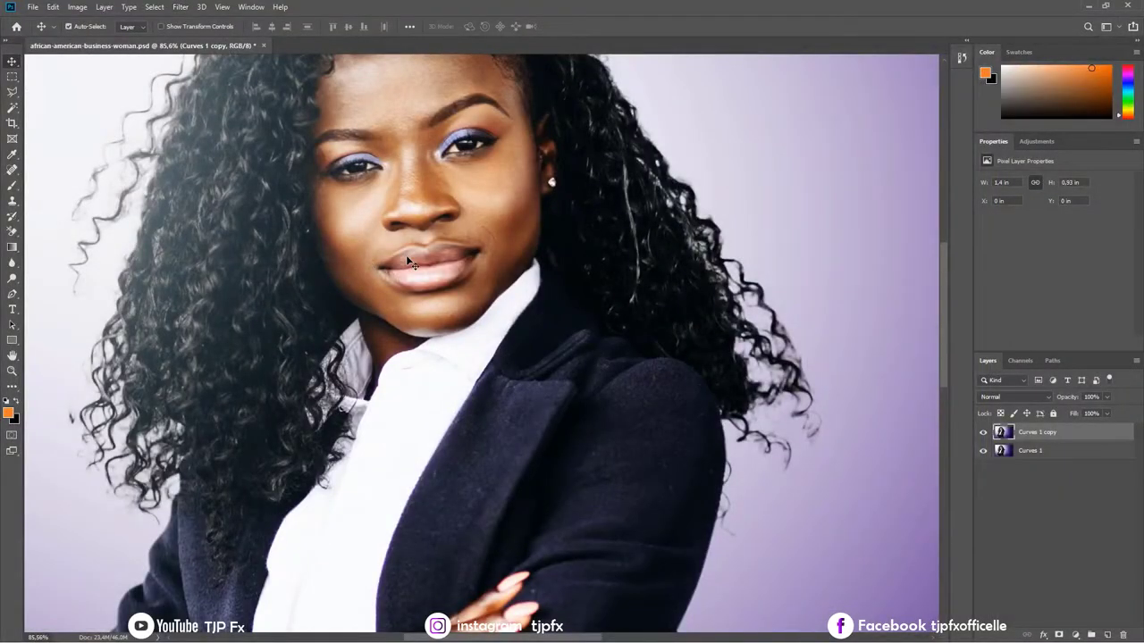
scroll(407, 259, "up", 5)
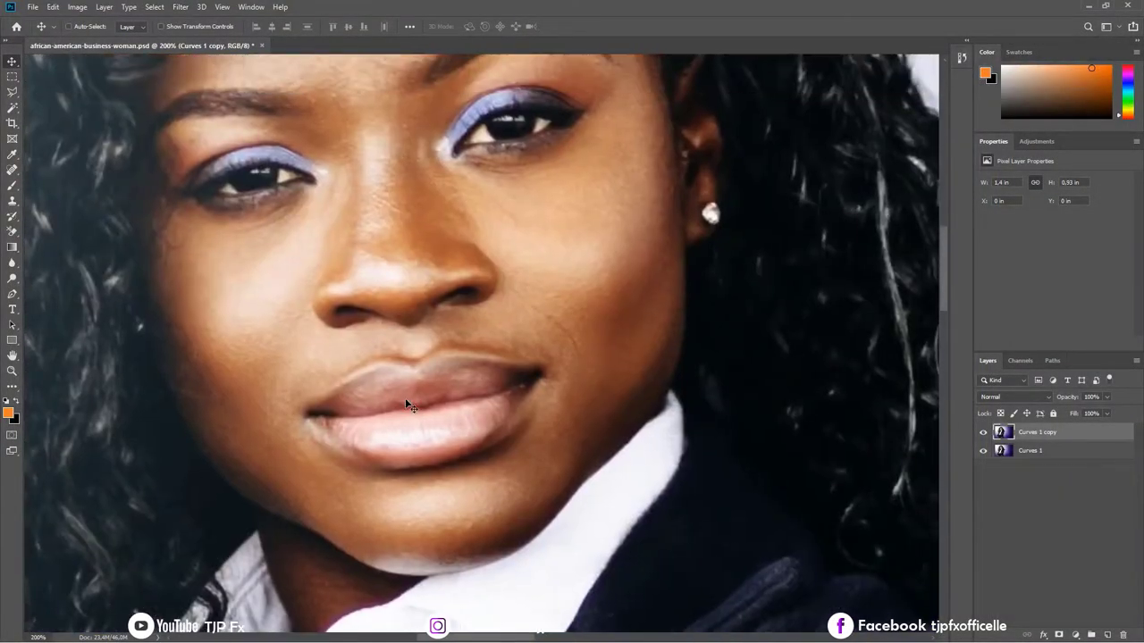
left_click(179, 8)
mouse_move(201, 262)
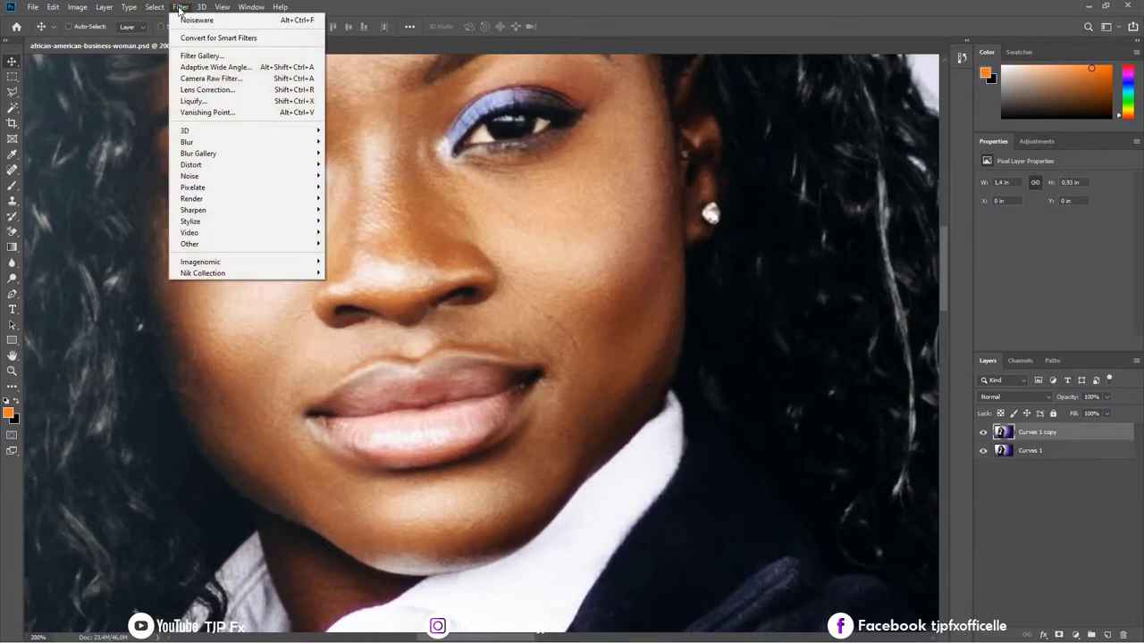
left_click(358, 276)
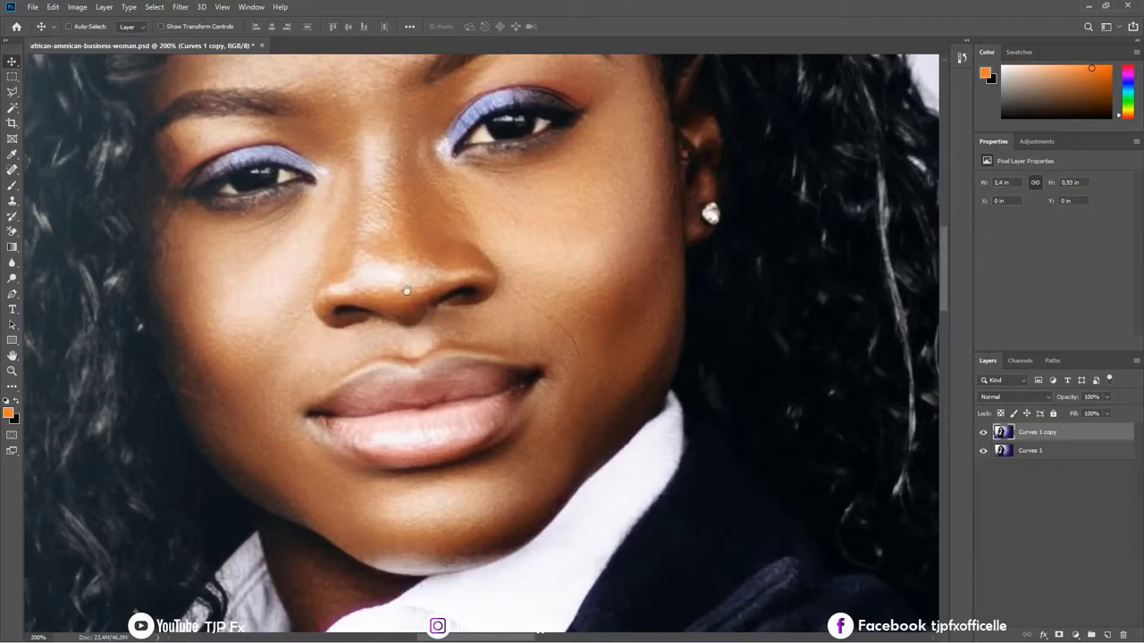
scroll(431, 291, "down", 8)
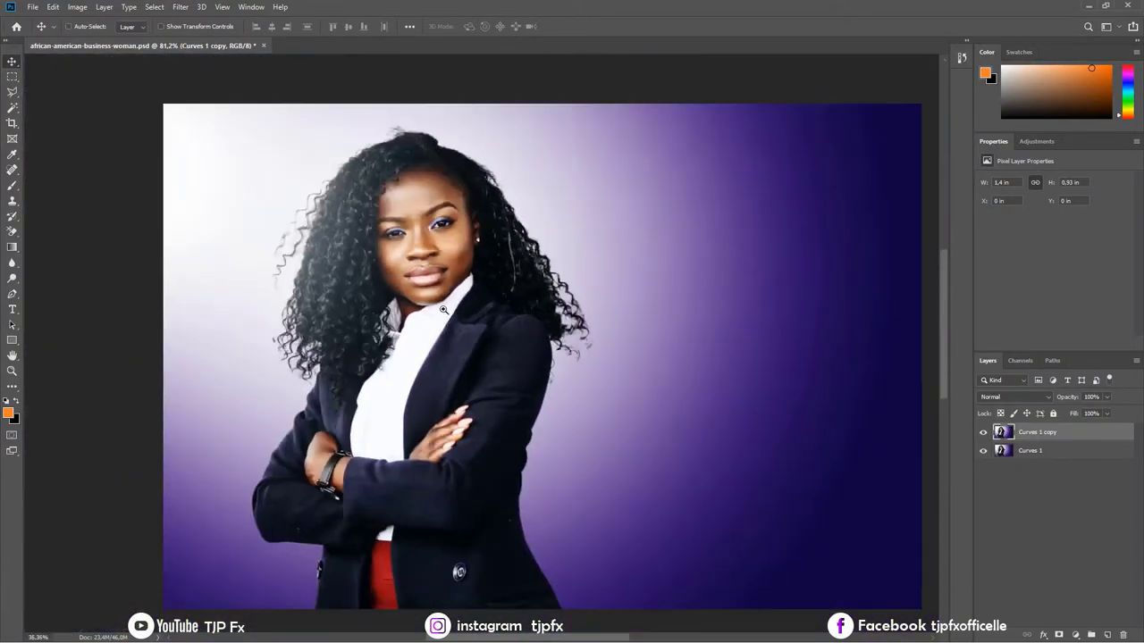
- Apply Color Balance with midtones +19, 0, -7 and a small shadows tweak, then inspect the face
key("ctrl+b")
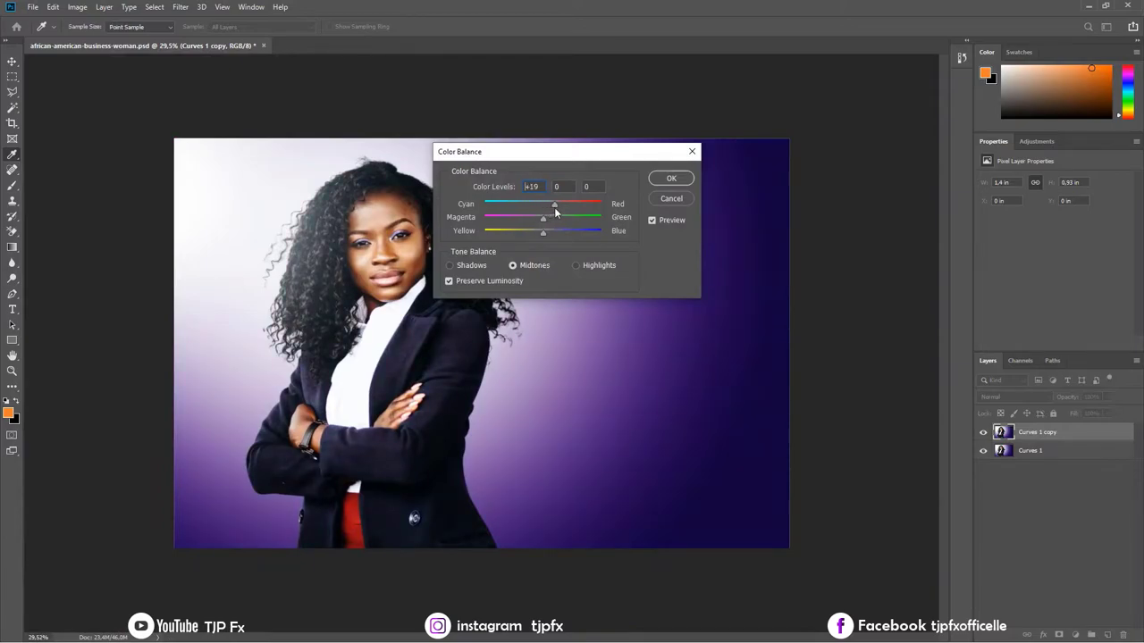
mouse_move(543, 209)
left_mouse_down()
mouse_move(556, 209)
mouse_move(540, 232)
left_mouse_up()
left_click(483, 266)
left_click_drag(535, 232, 537, 233)
key("Return")
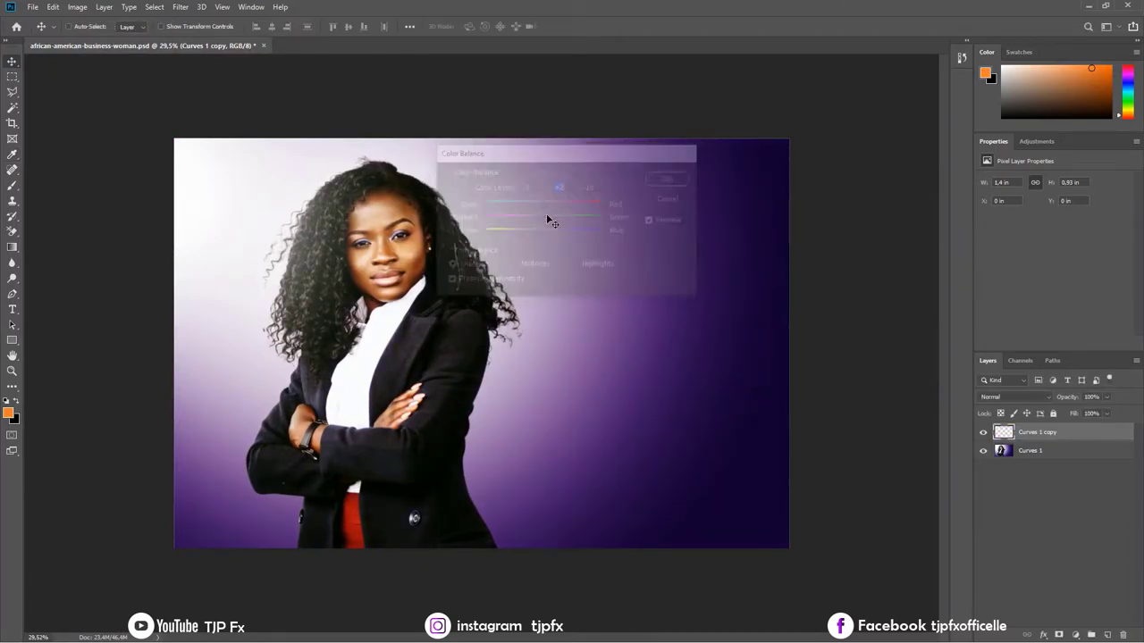
scroll(429, 231, "up", 3)
scroll(429, 231, "down", 2)
scroll(429, 231, "right", 2)
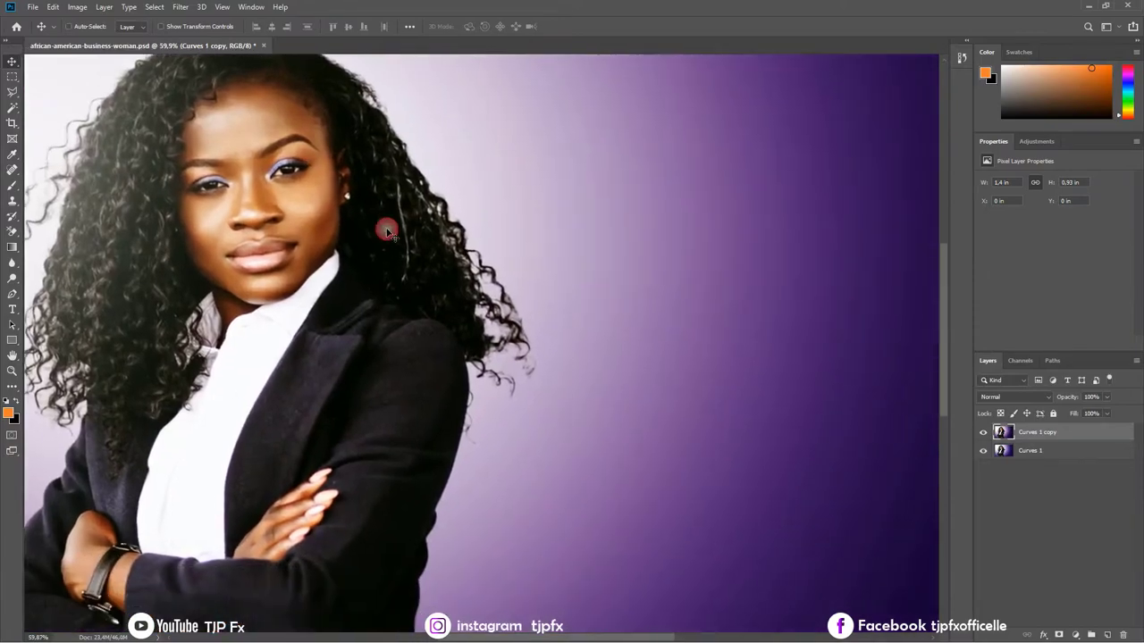
- Type 'Stay focus For your projet' beside the woman, broken into three lines
key("t")
key("ctrl+0")
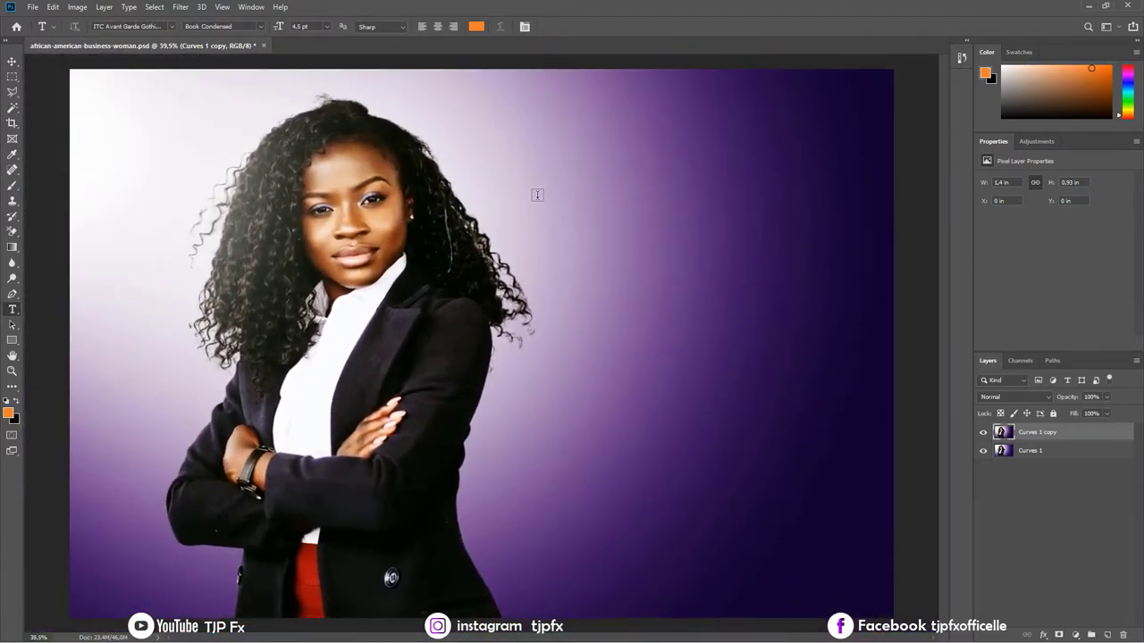
left_click(537, 197)
type("Stay ")
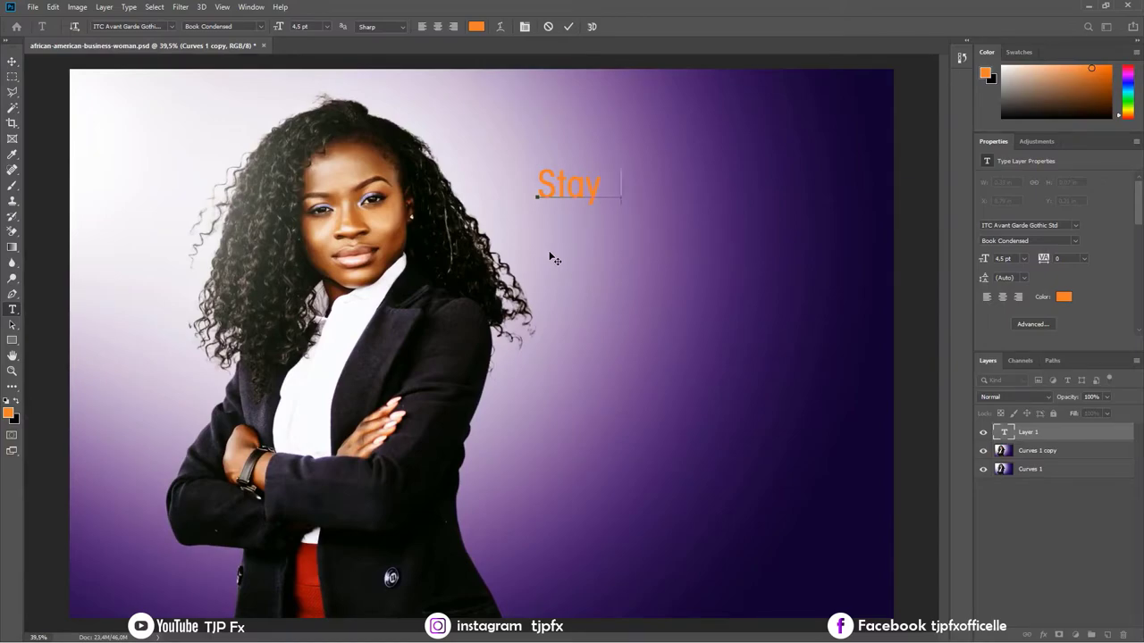
type("focus ")
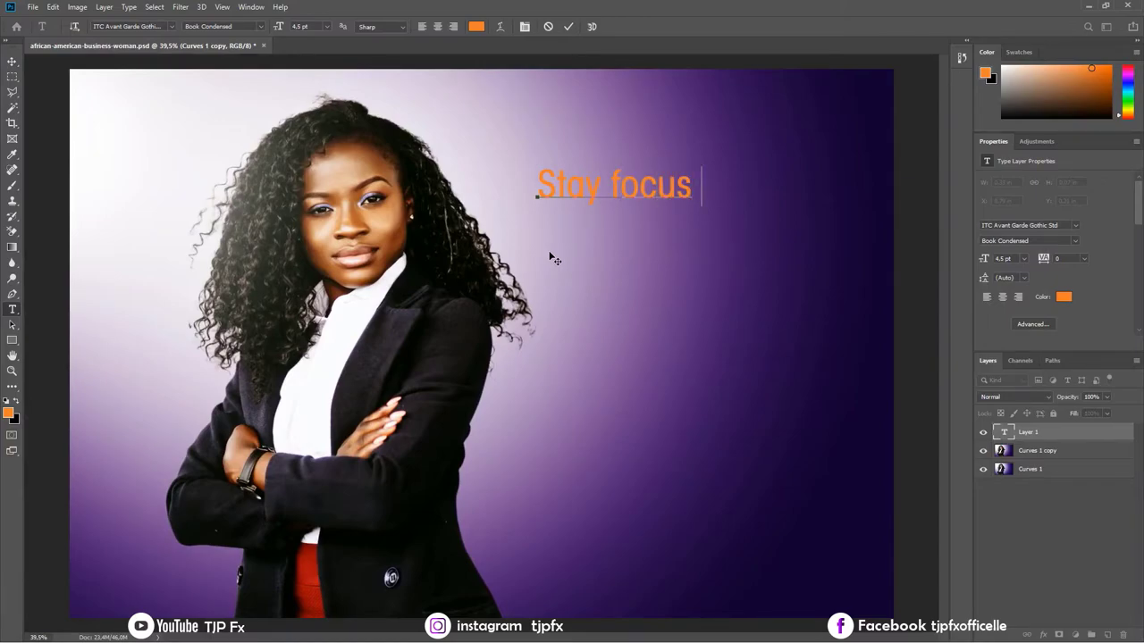
type("in yo")
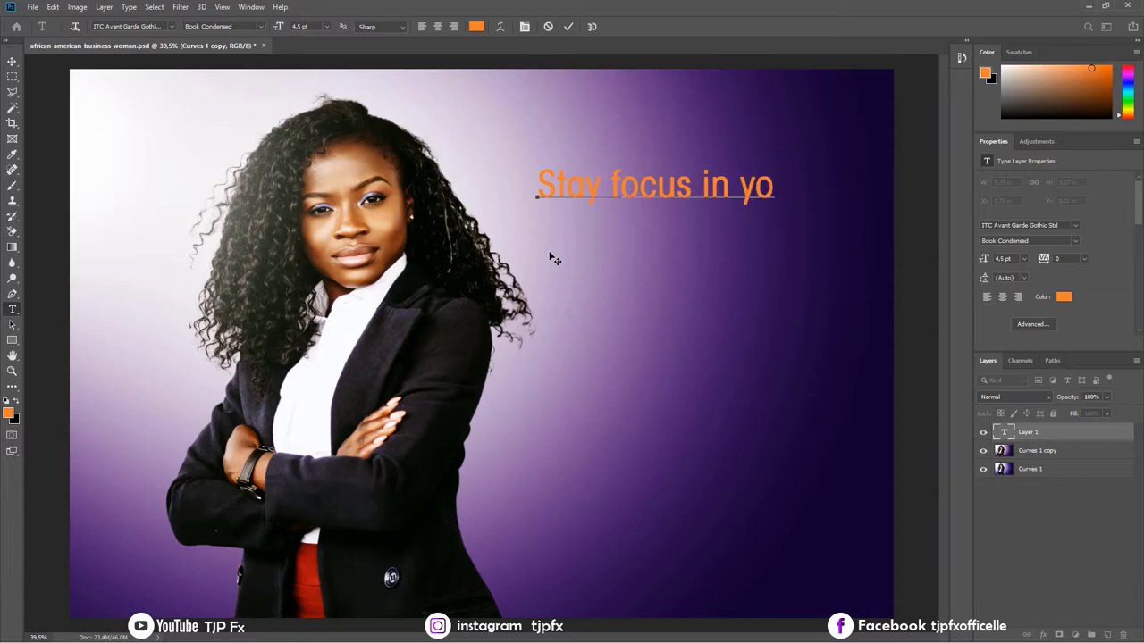
type("ur proje")
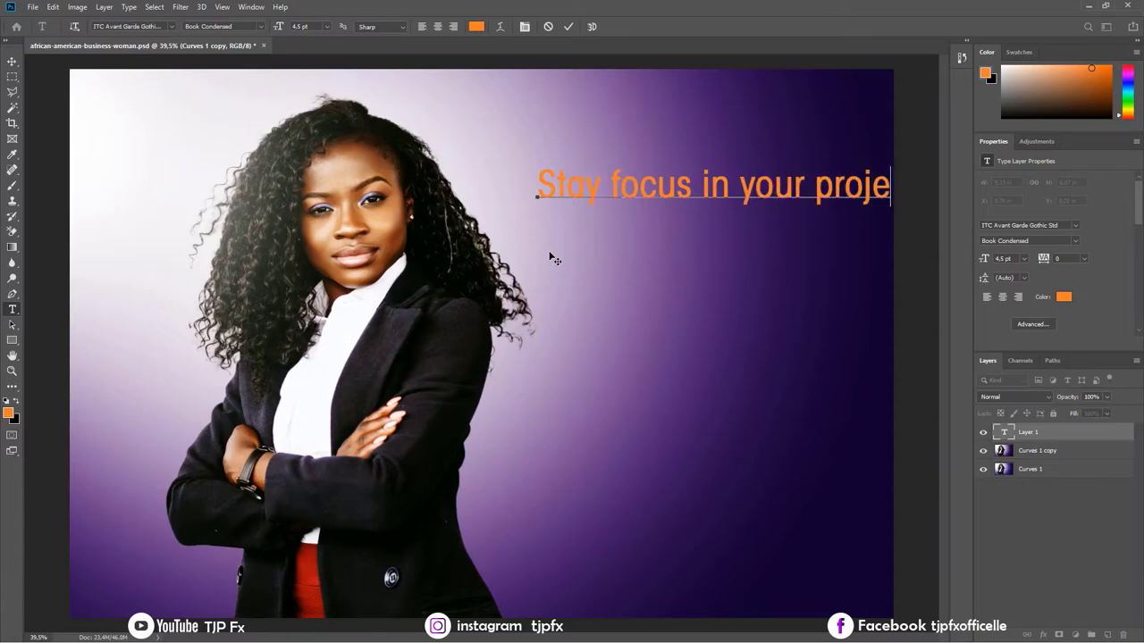
type("c")
left_click(699, 184)
key("Return")
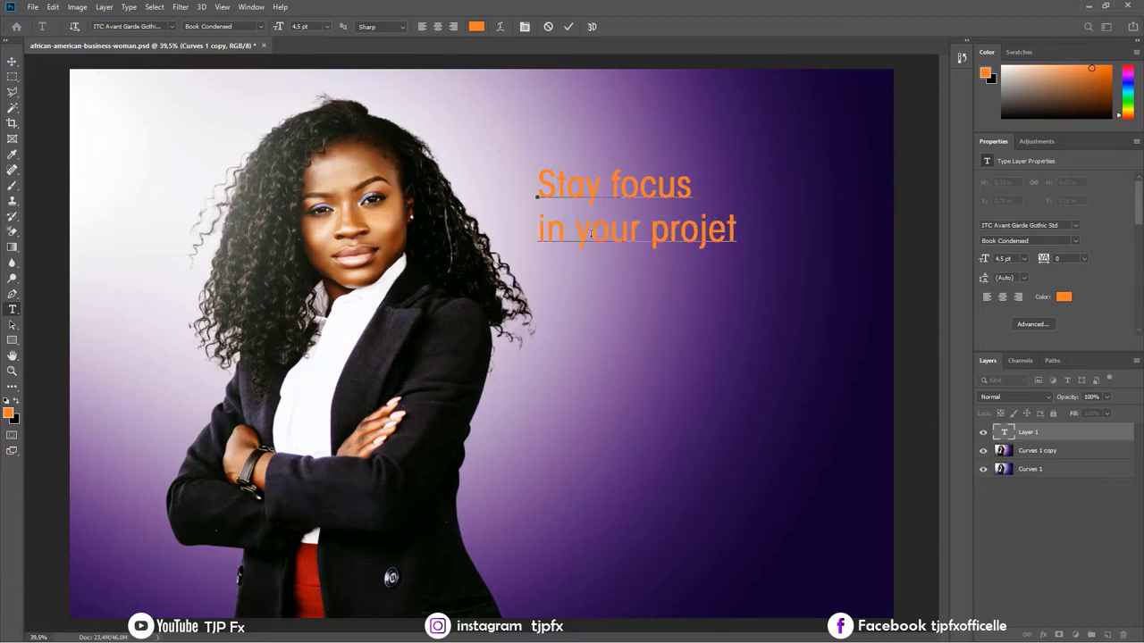
left_click_drag(573, 229, 538, 230)
type("F")
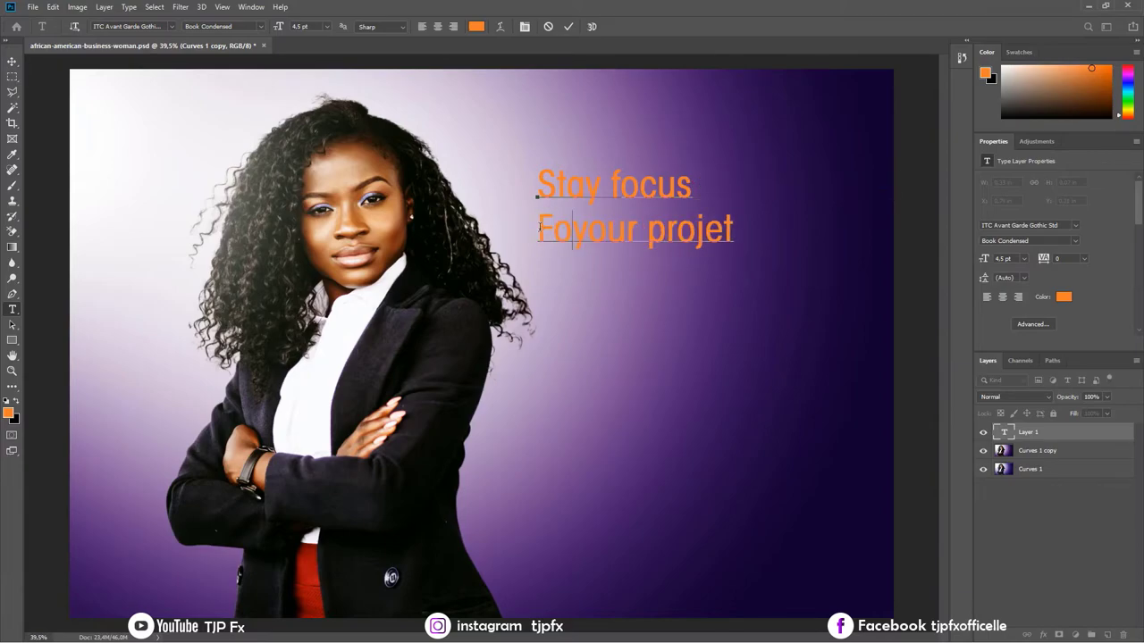
type("or your")
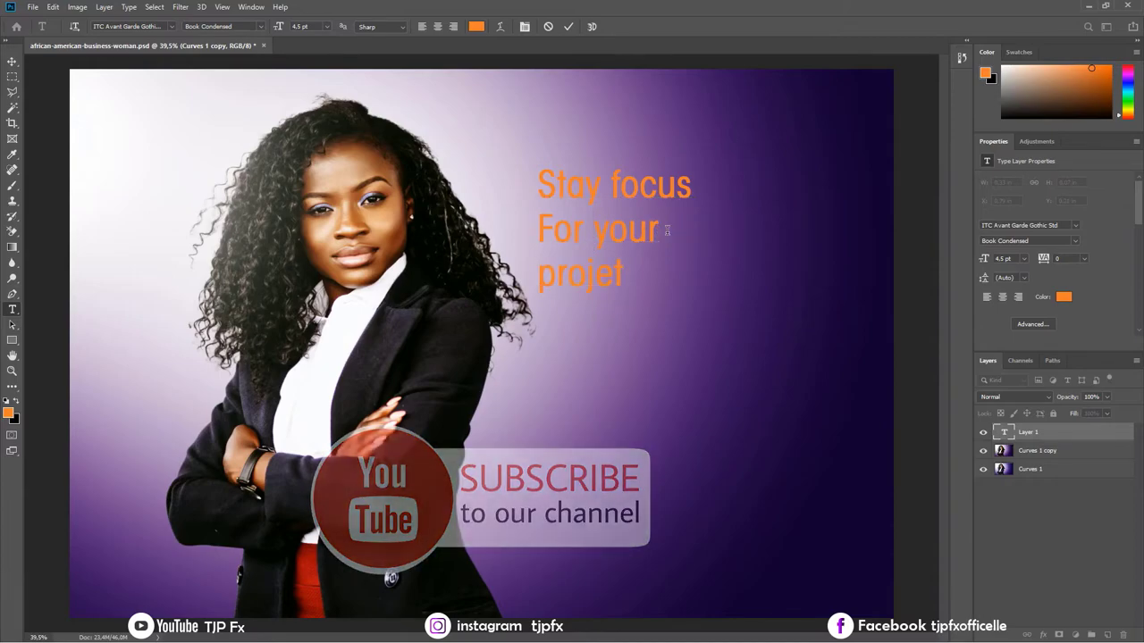
key("ctrl+Return")
- Enlarge the text block slightly to 5.01 pt and move it a little right and down
key("ctrl+t")
left_click_drag(706, 165, 711, 152)
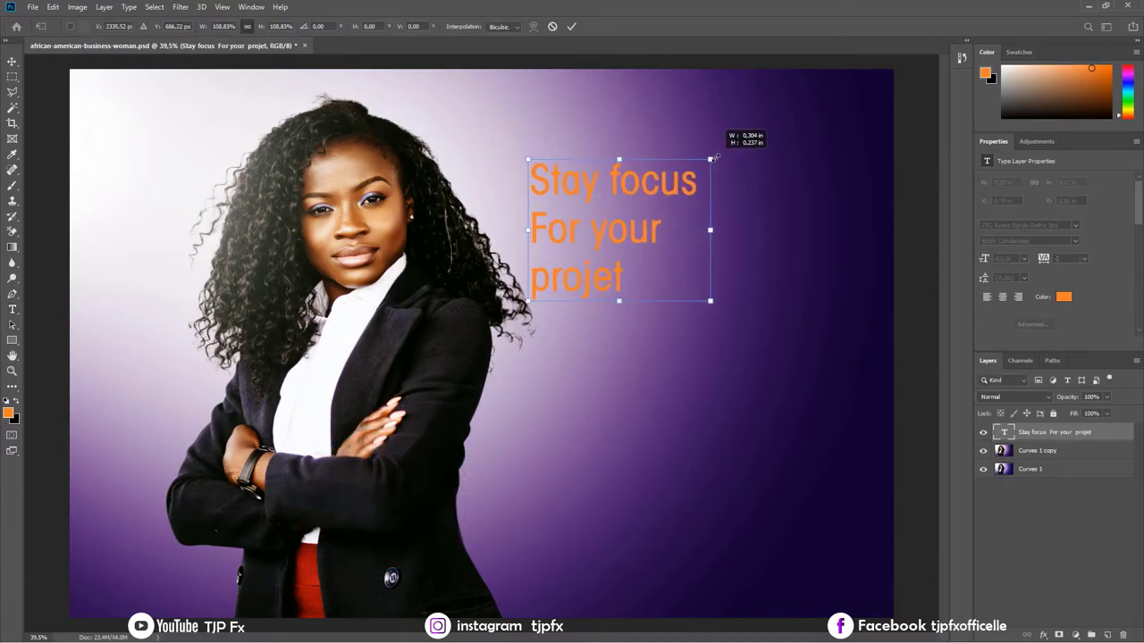
key("Return")
left_click_drag(632, 239, 659, 270)
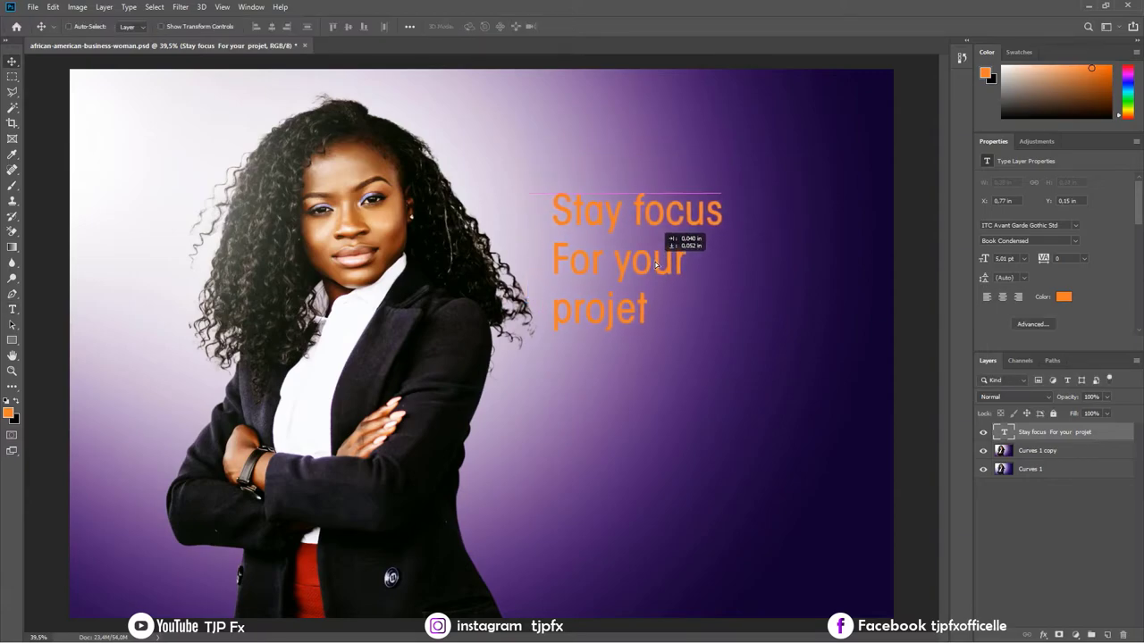
- Set the headline's font style to Bold after trying Demi Condensed Oblique and Book Oblique
left_click(1074, 247)
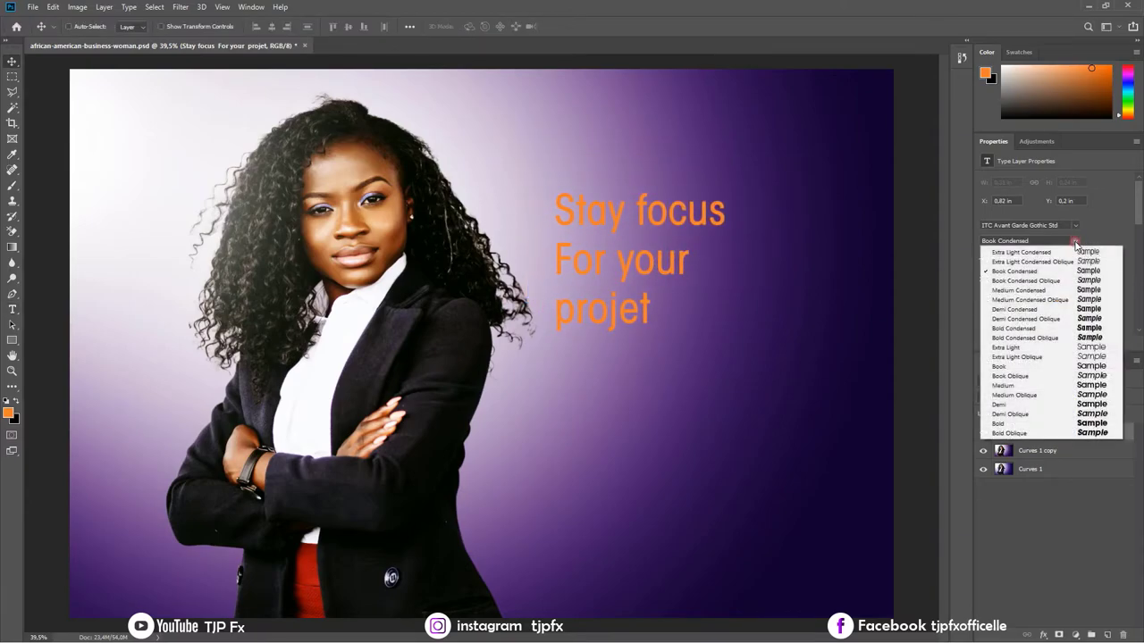
left_click(1018, 321)
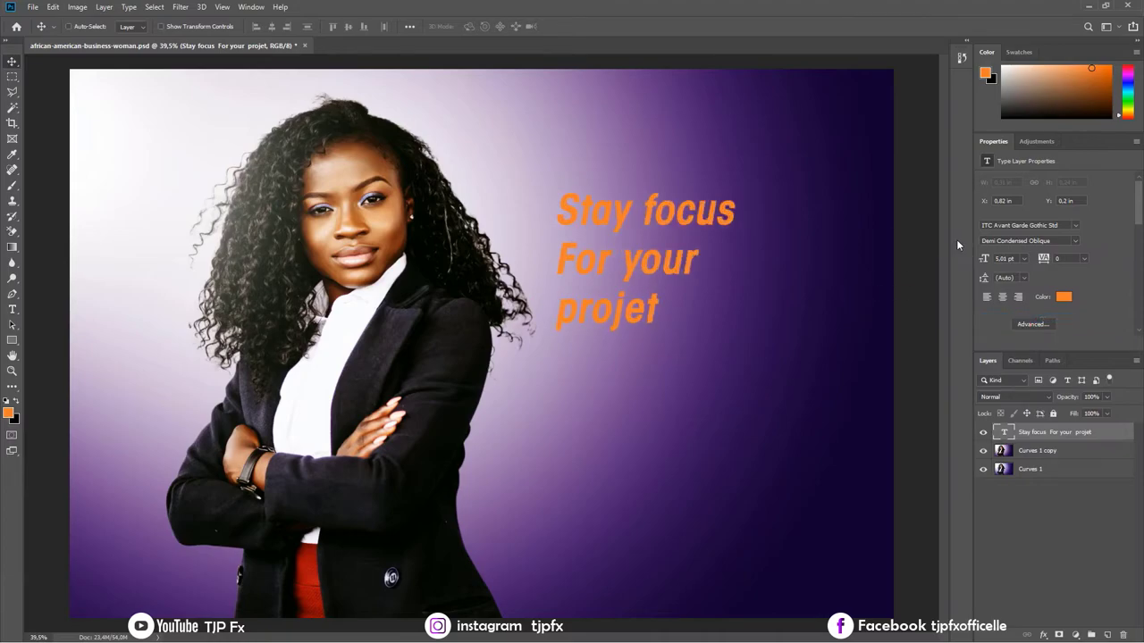
left_click(1076, 242)
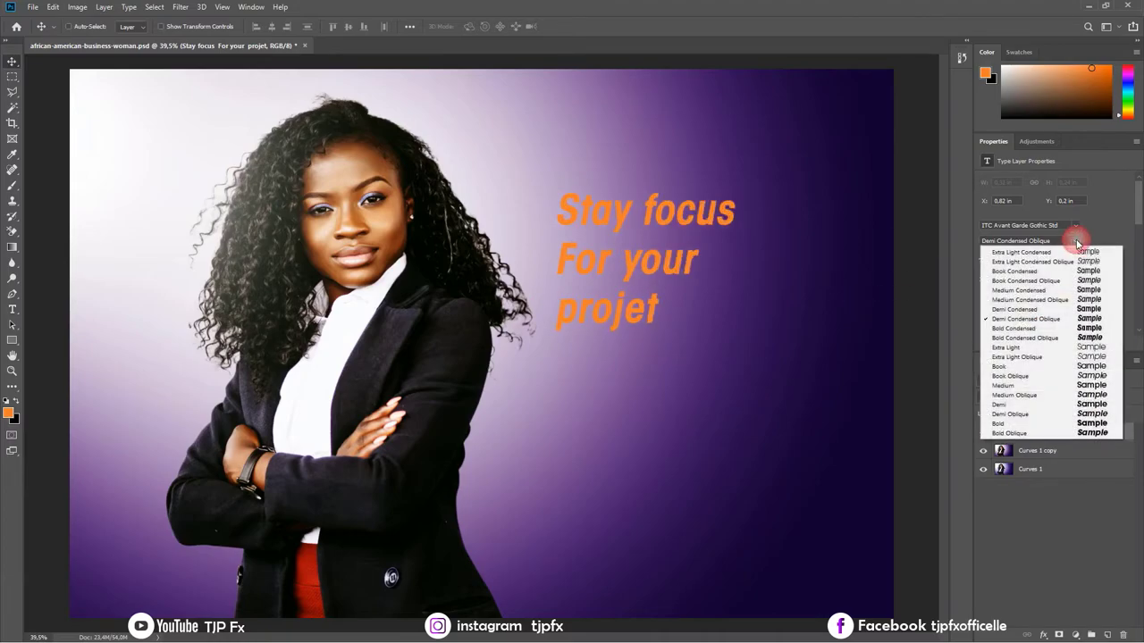
left_click(1018, 366)
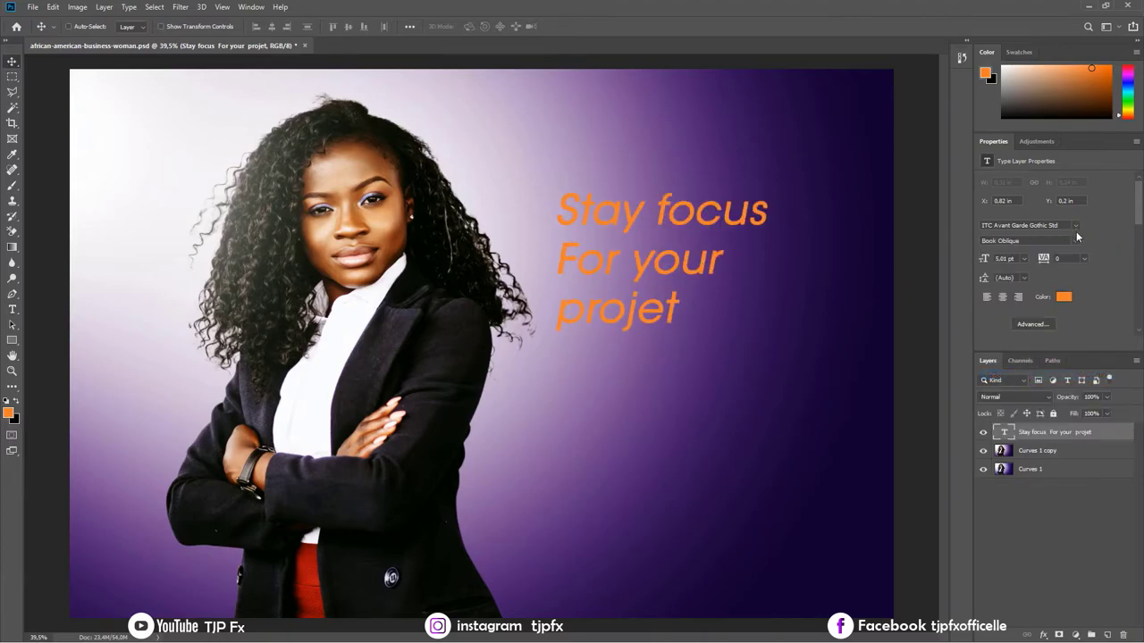
left_click(1077, 239)
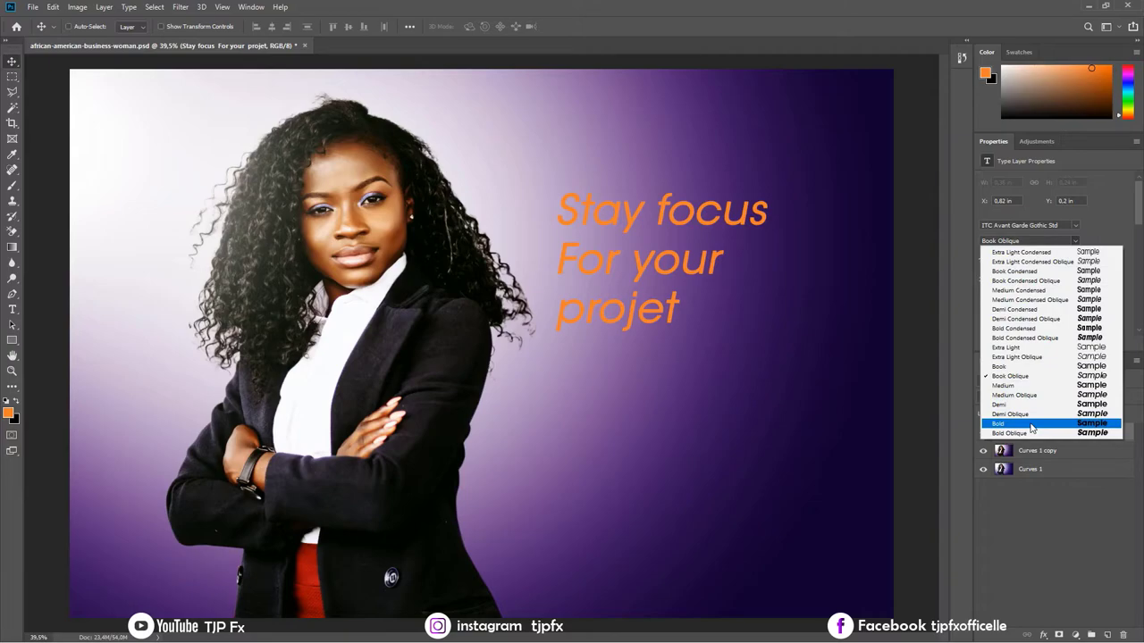
left_click(1032, 424)
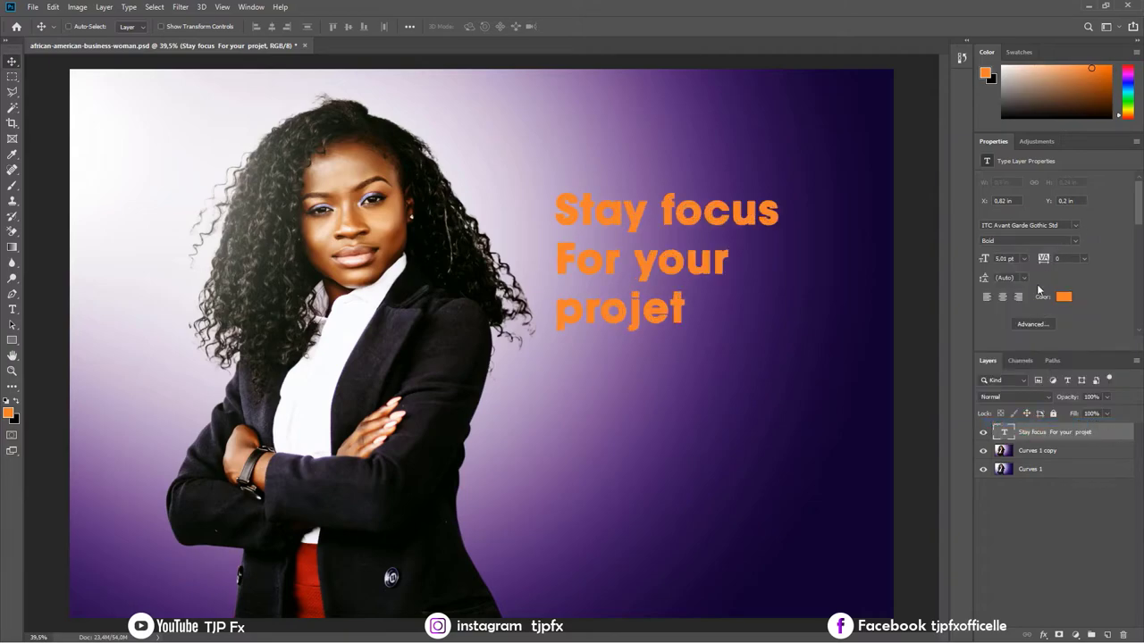
- Make the text white, sampled from her shirt, and nudge it slightly left
left_click(1064, 296)
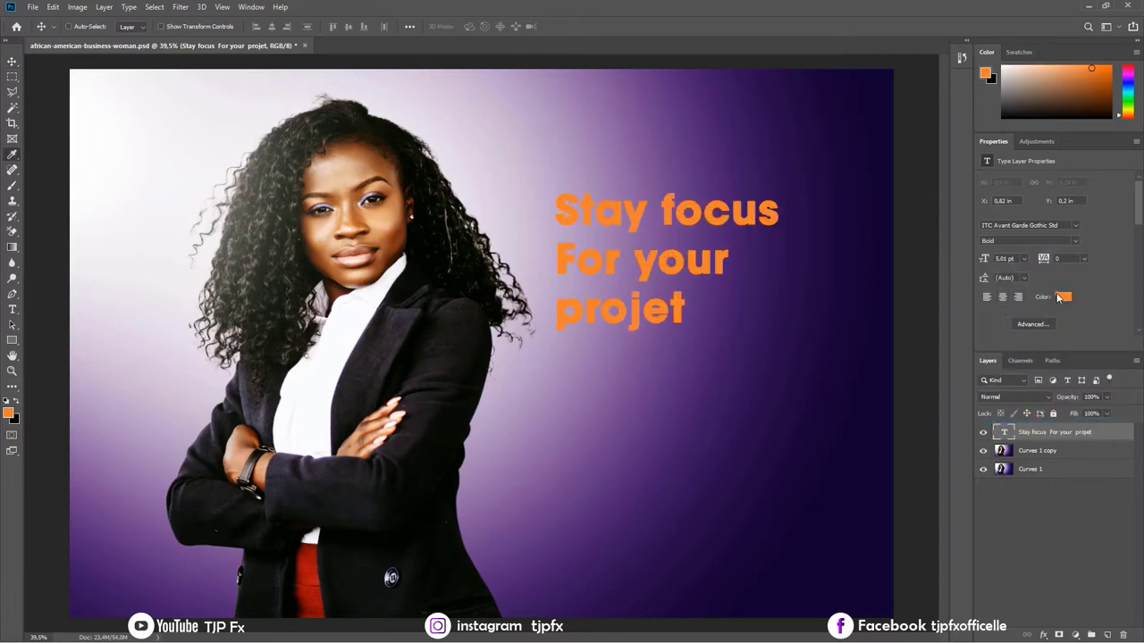
left_click(308, 403)
key("Return")
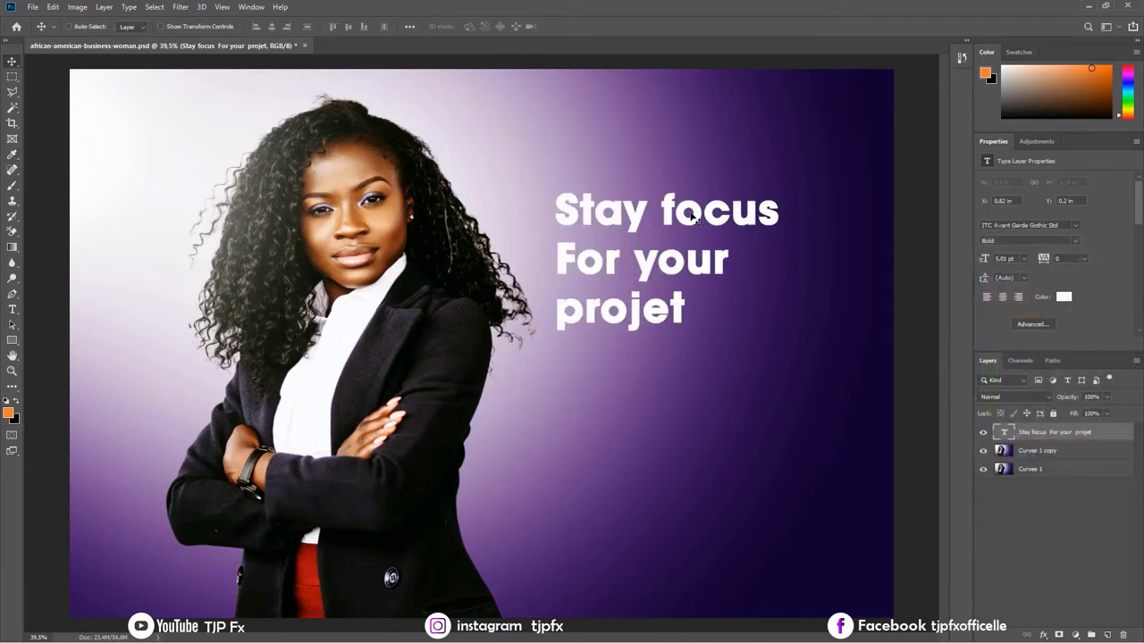
left_click_drag(694, 218, 691, 217)
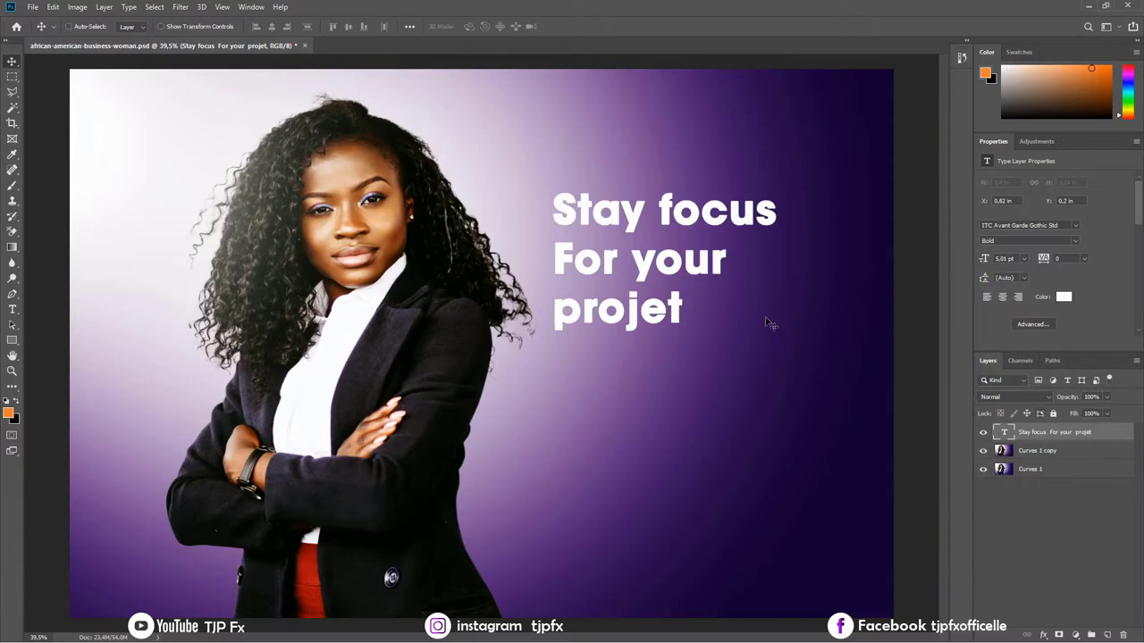
- Fill a rectangular band around 'focus' to the canvas's right edge with orange on Layer 1
key("m")
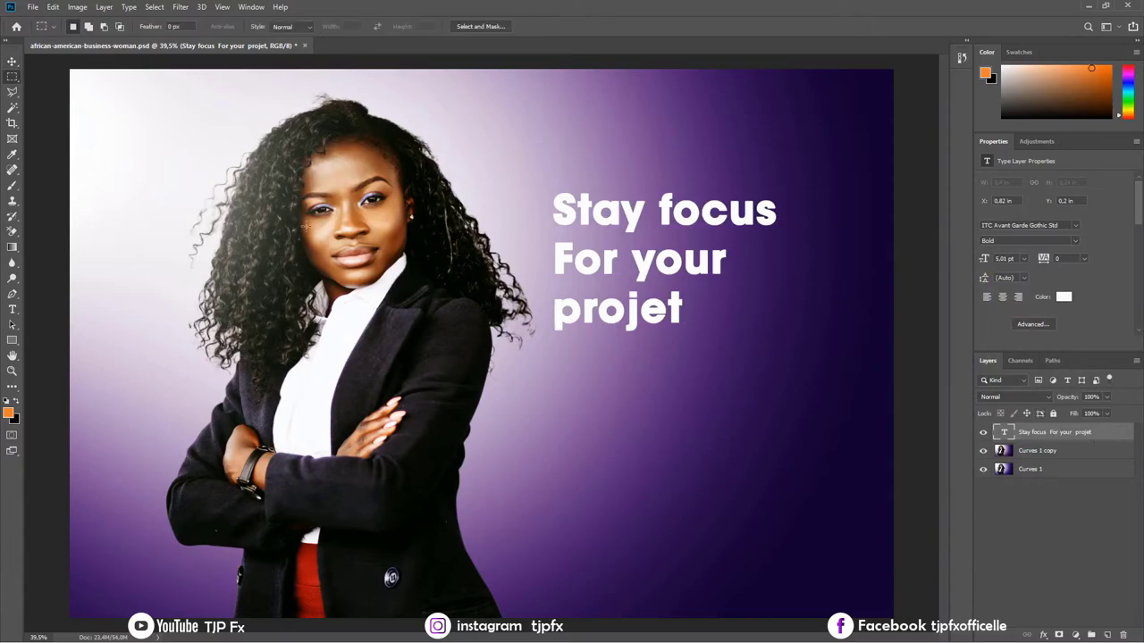
scroll(568, 186, "up", 1)
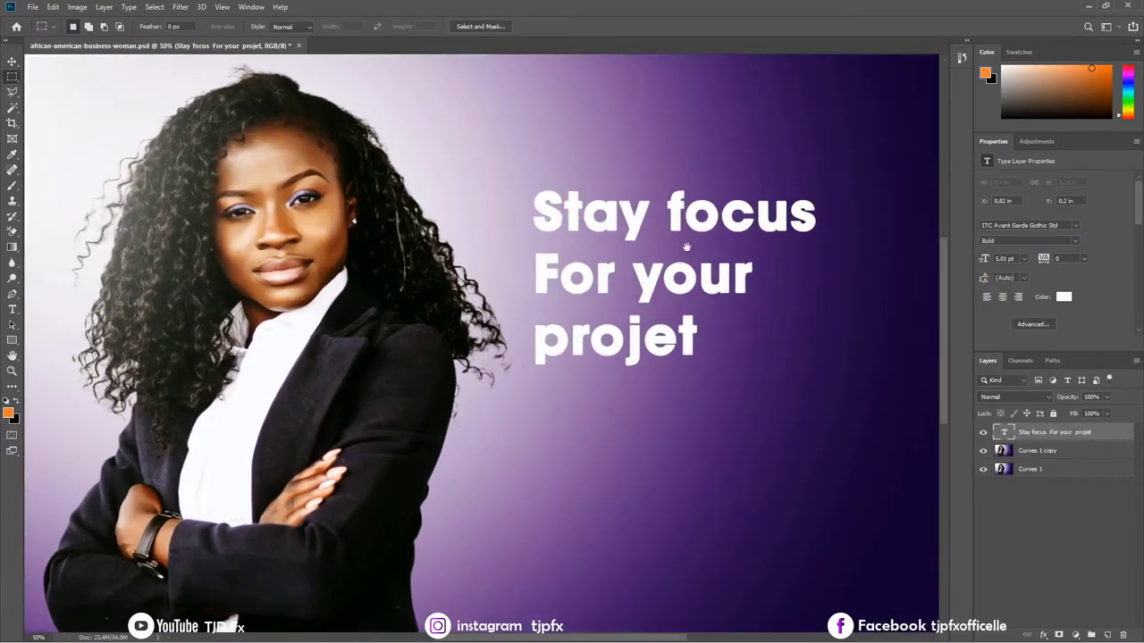
left_click_drag(592, 199, 541, 245)
left_click_drag(518, 180, 868, 239)
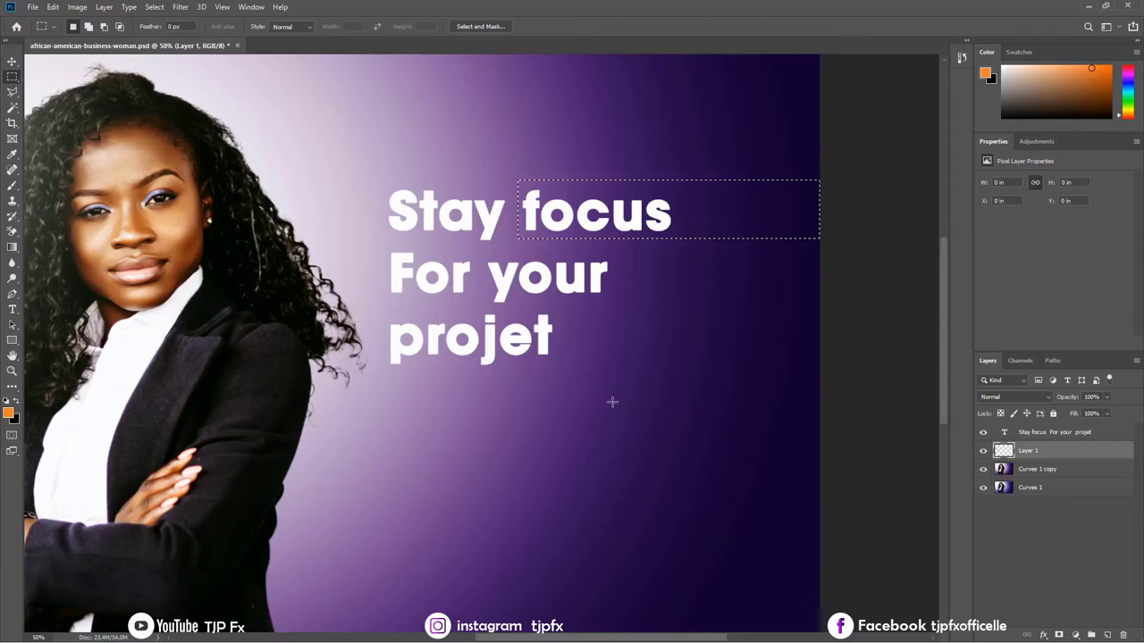
key("b")
key("alt+BackSpace")
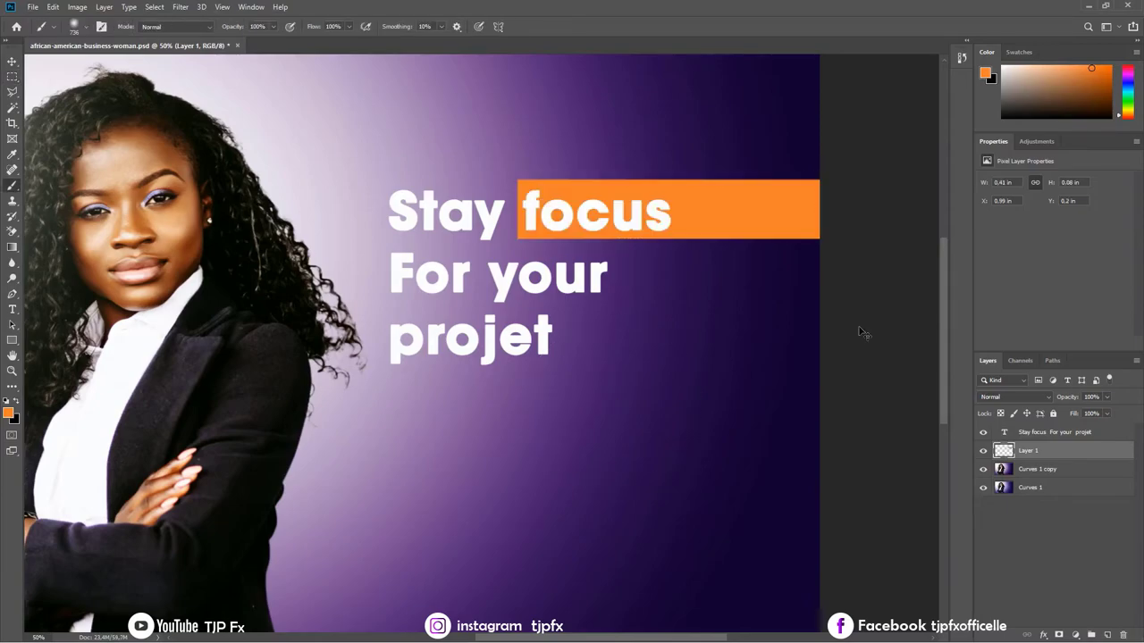
left_click(1119, 442)
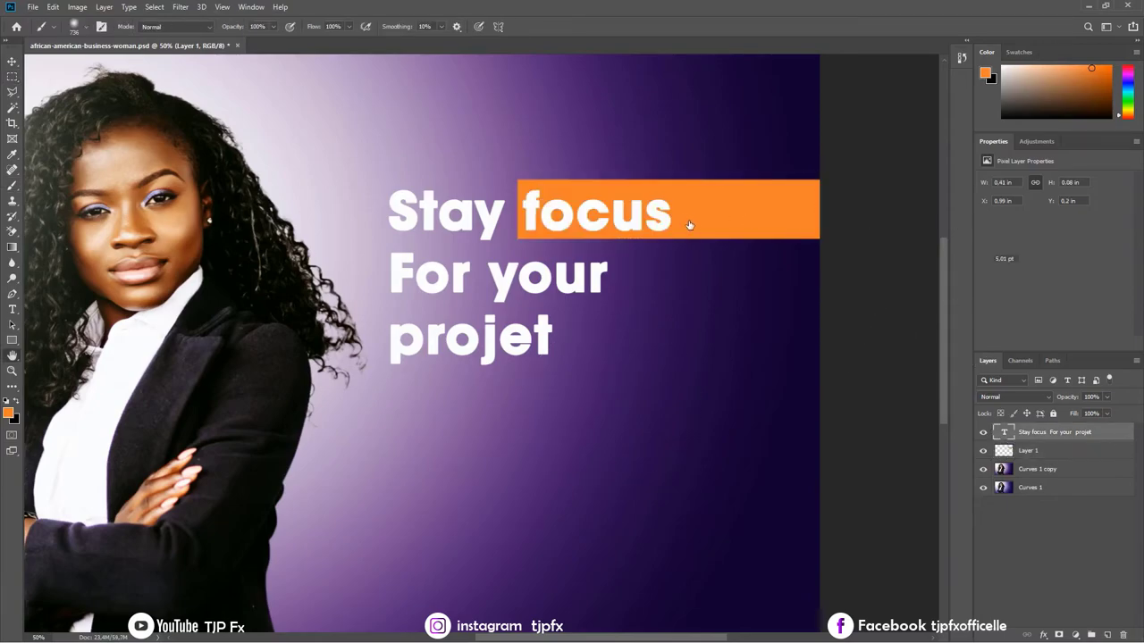
- Add a Color Overlay to the bar and set its colour to light blue #4da1ff
left_click(743, 430)
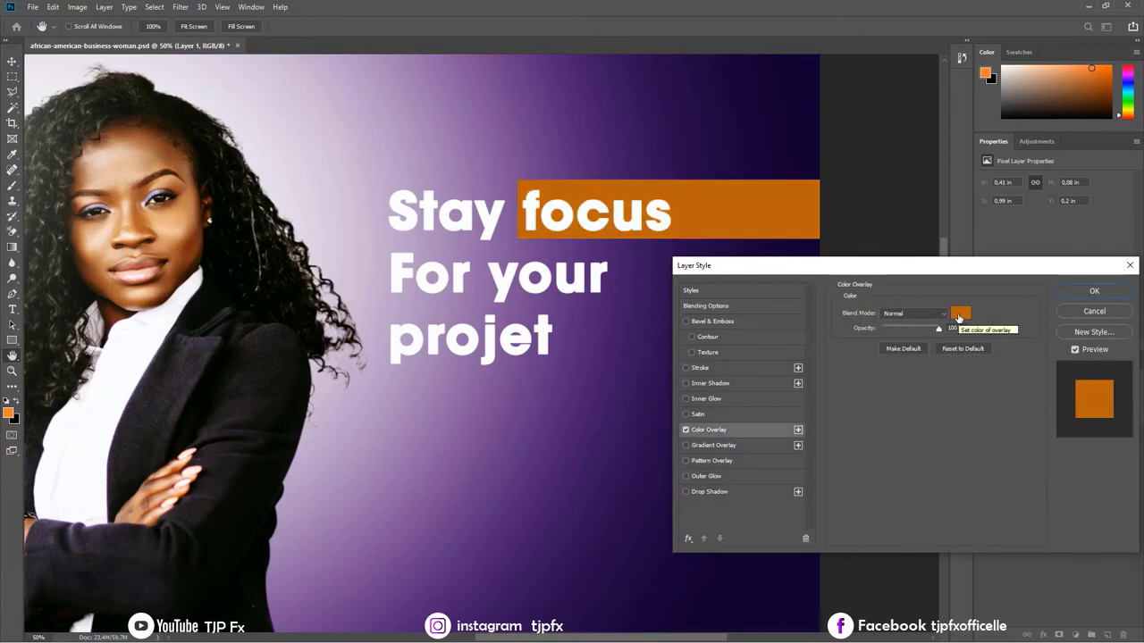
left_click(959, 314)
left_click(607, 117)
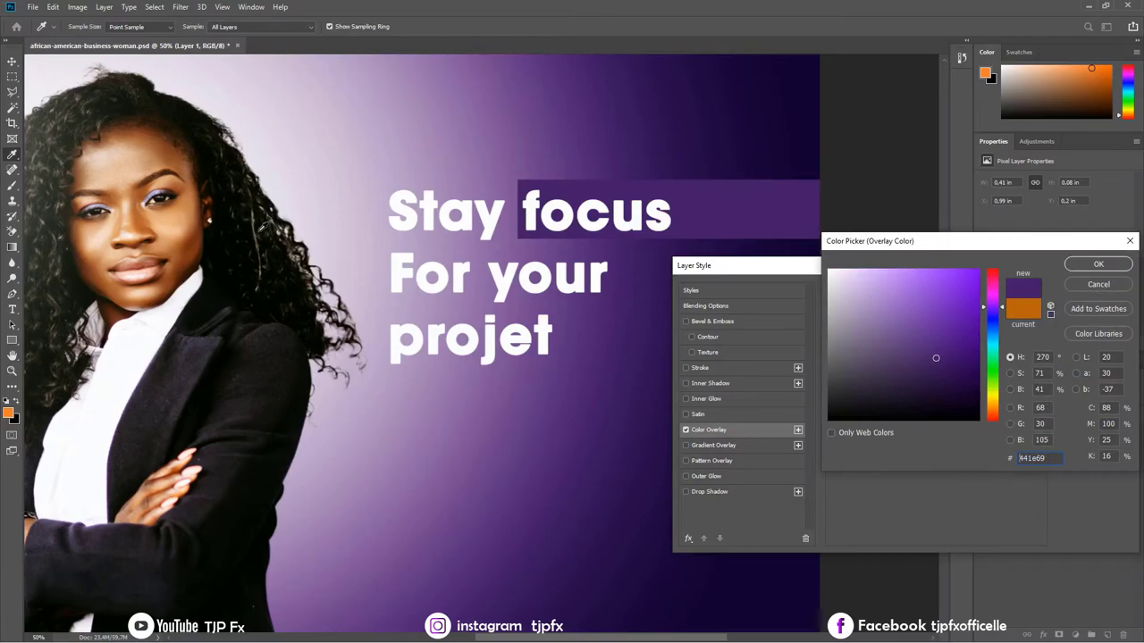
left_click(174, 230)
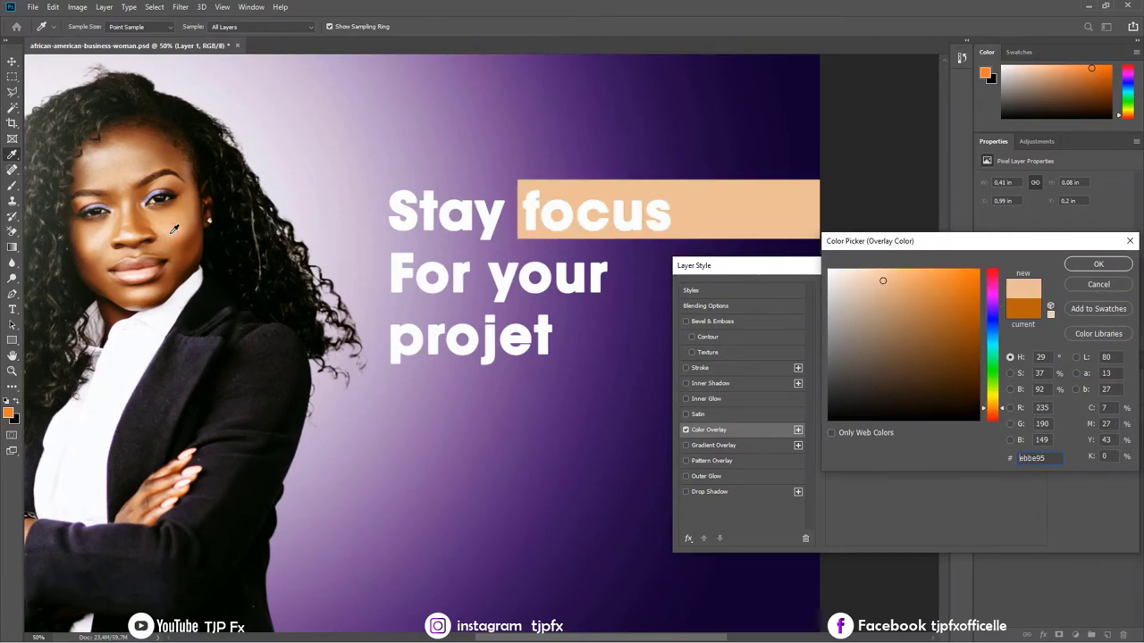
left_click(956, 268)
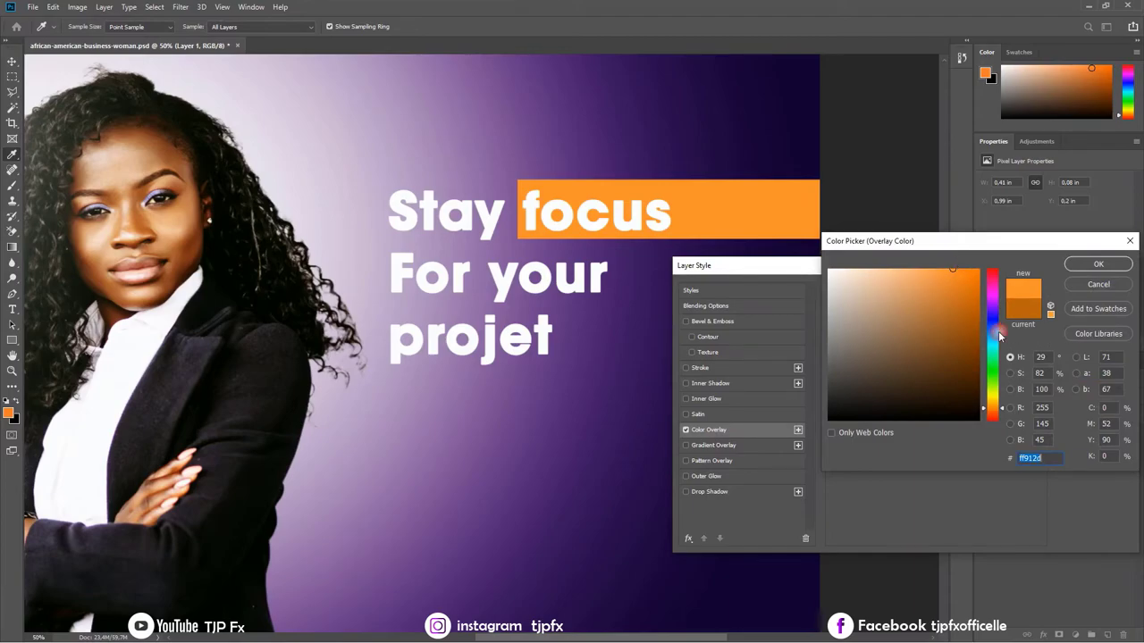
left_click_drag(999, 335, 993, 335)
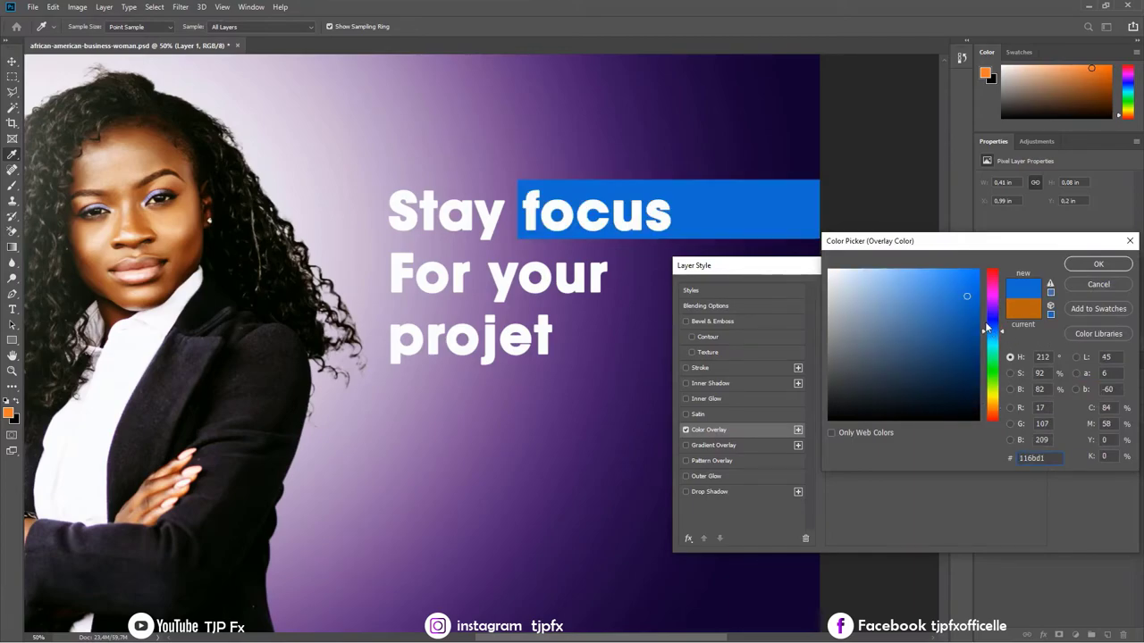
left_click_drag(961, 278, 931, 257)
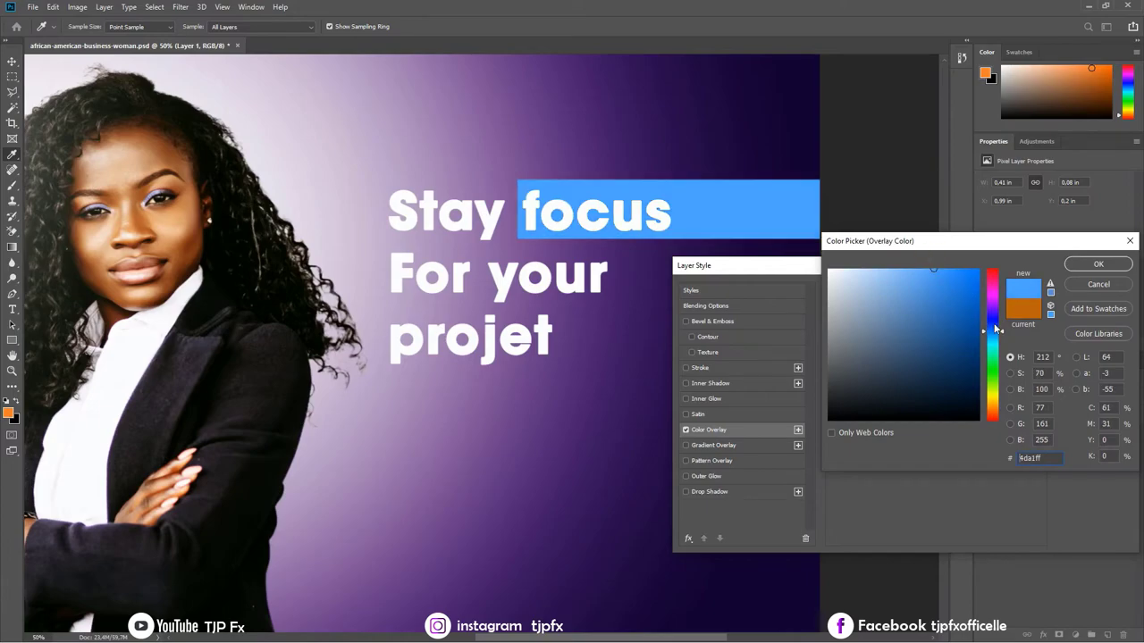
key("Return")
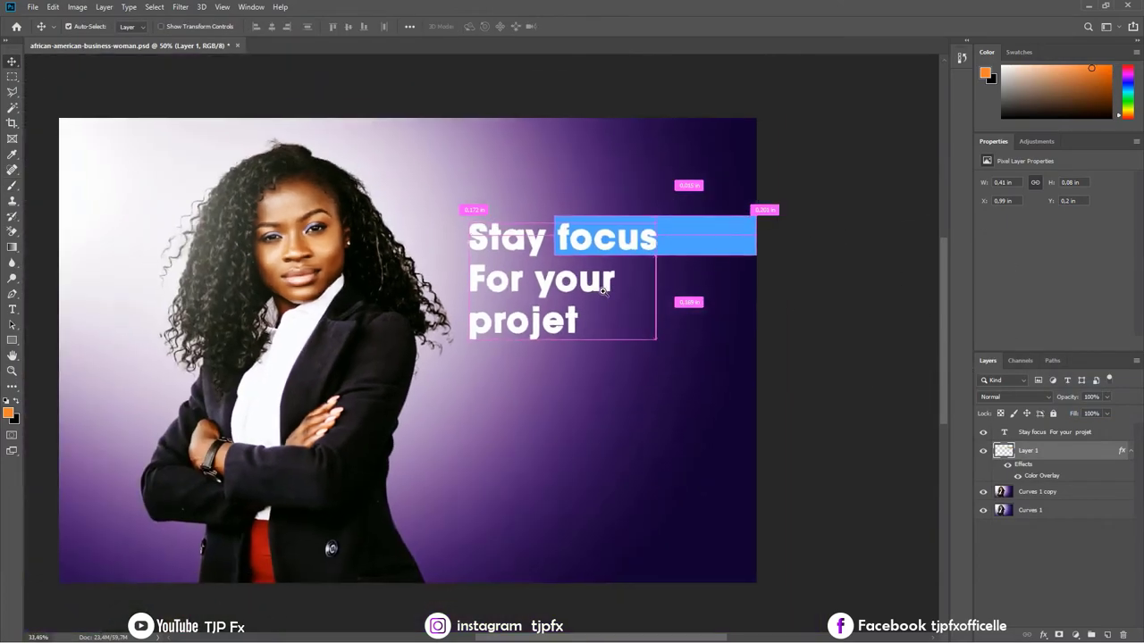
- With the text layer selected, stamp all visible layers into a new top Layer 2
scroll(603, 290, "up", 2)
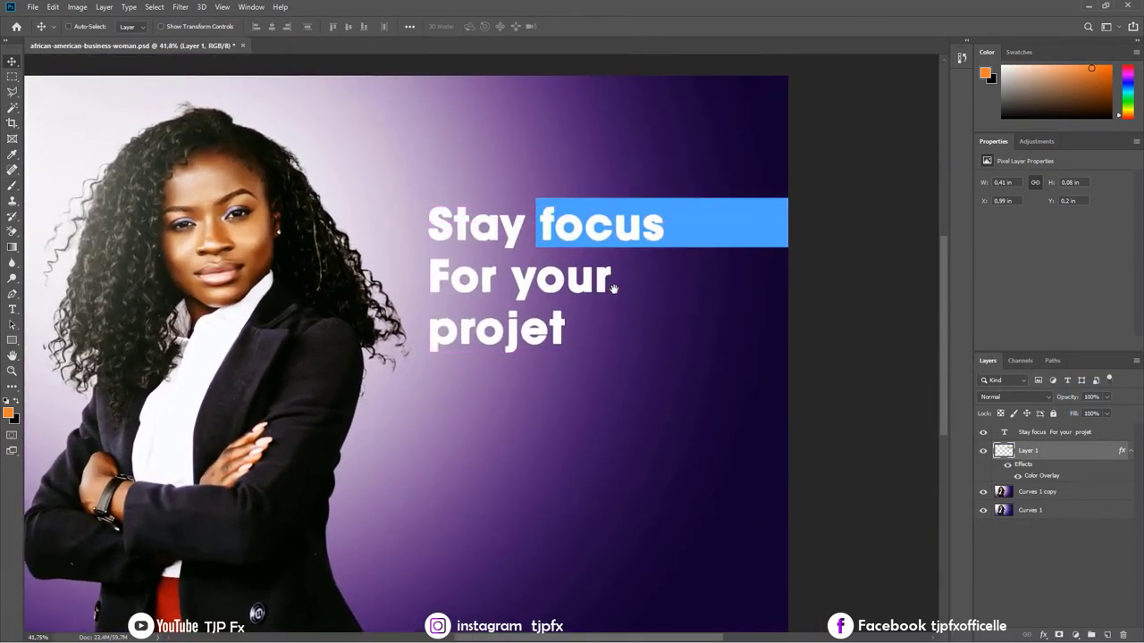
scroll(588, 307, "down", 3)
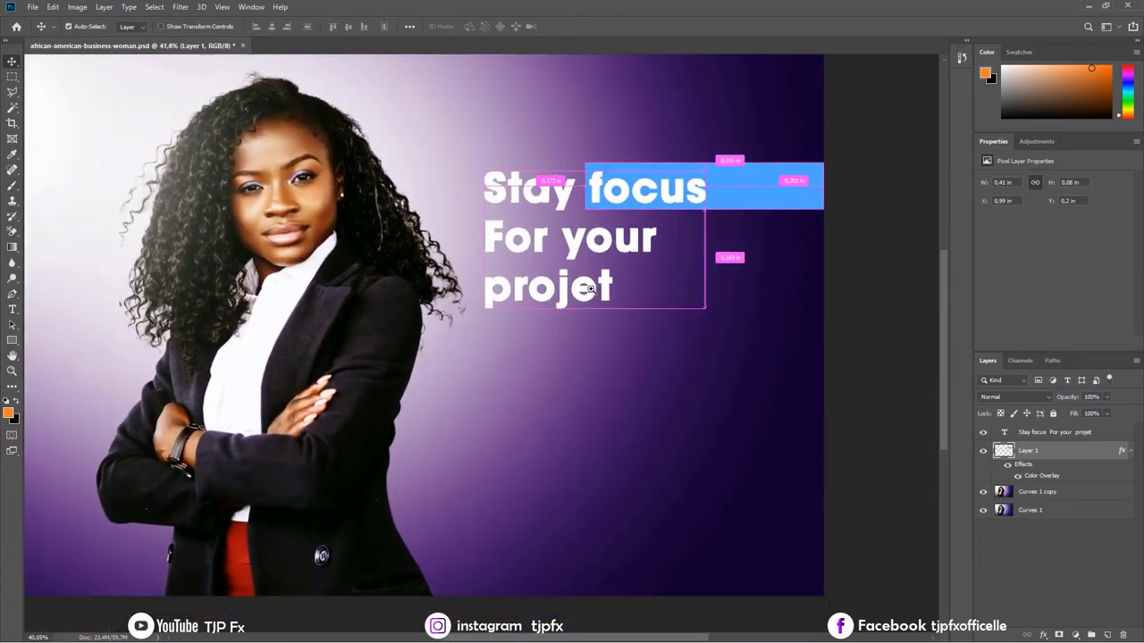
scroll(585, 291, "up", 1)
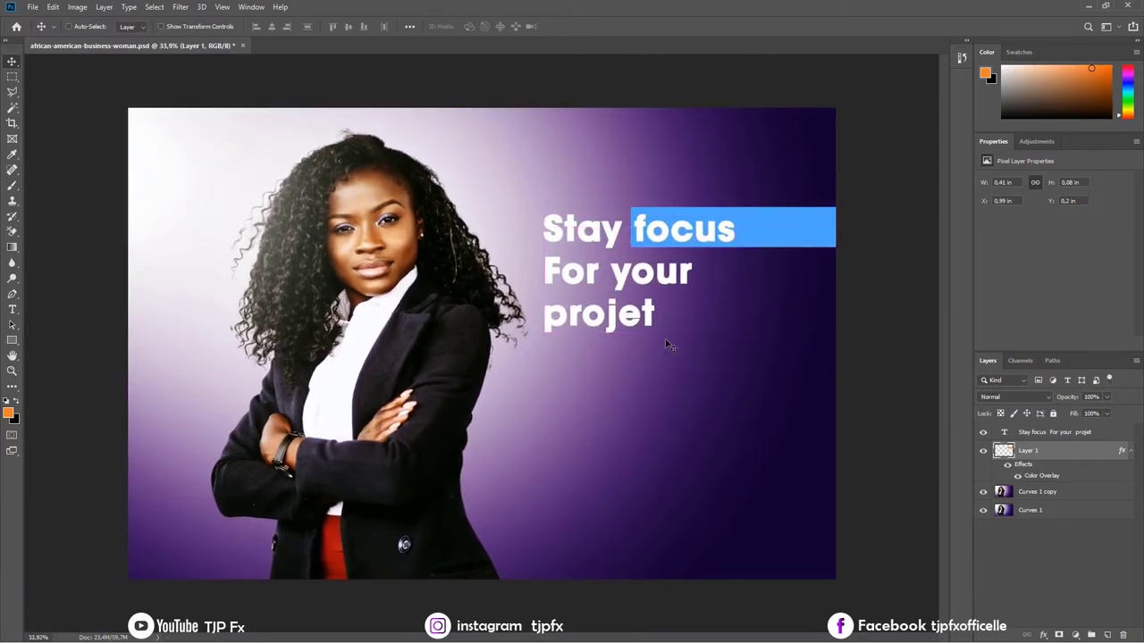
scroll(473, 295, "up", 1)
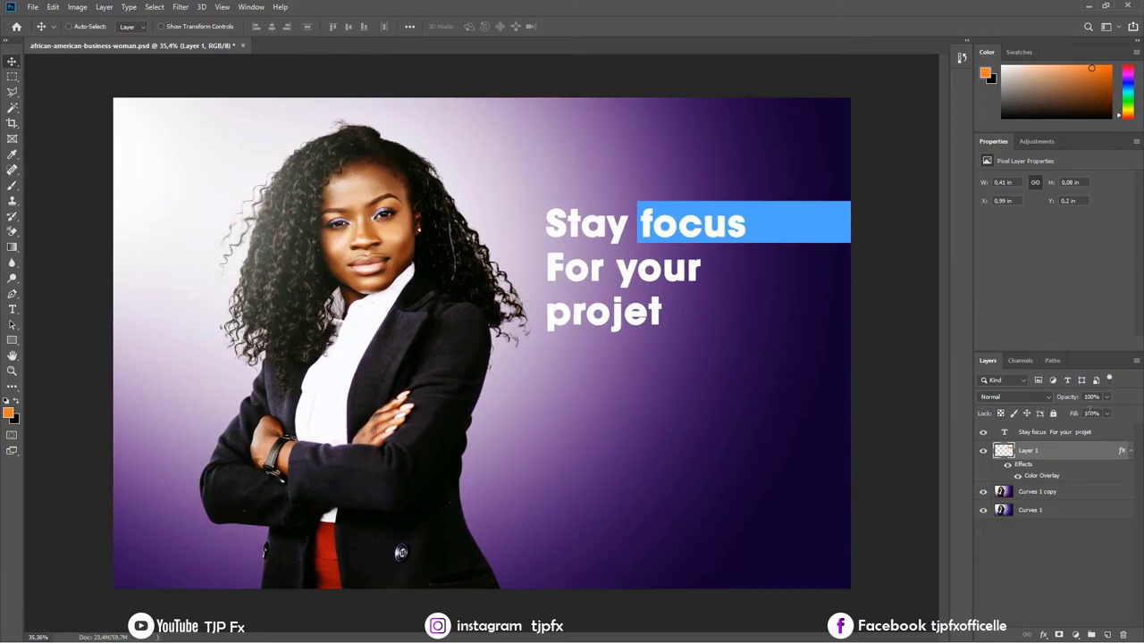
left_click(1104, 434)
key("ctrl+shift+alt+e")
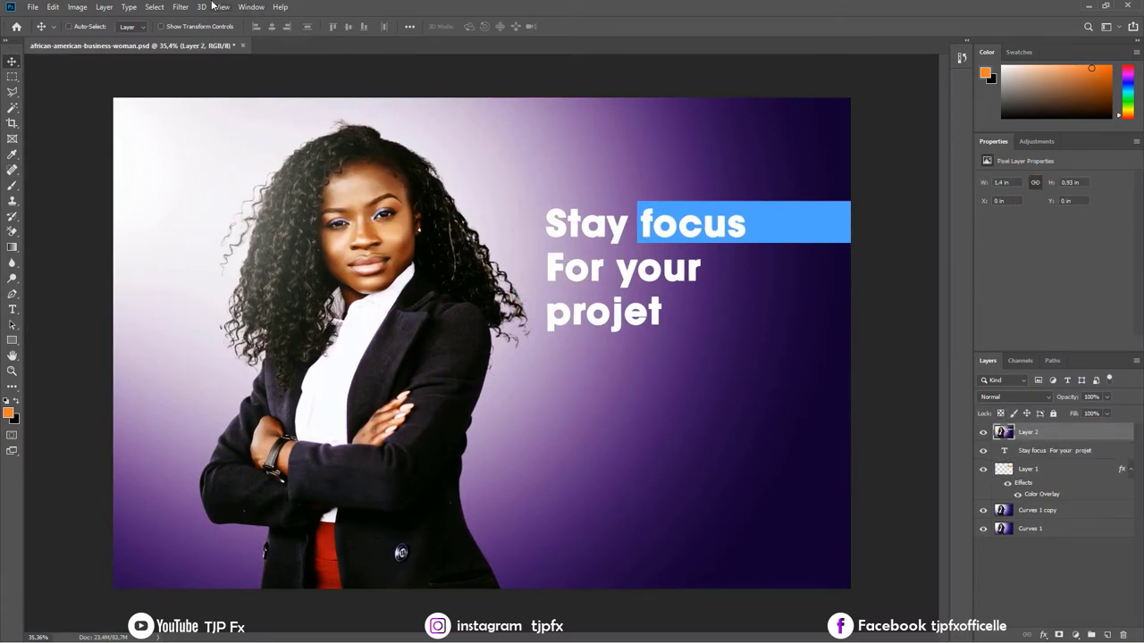
left_click(181, 8)
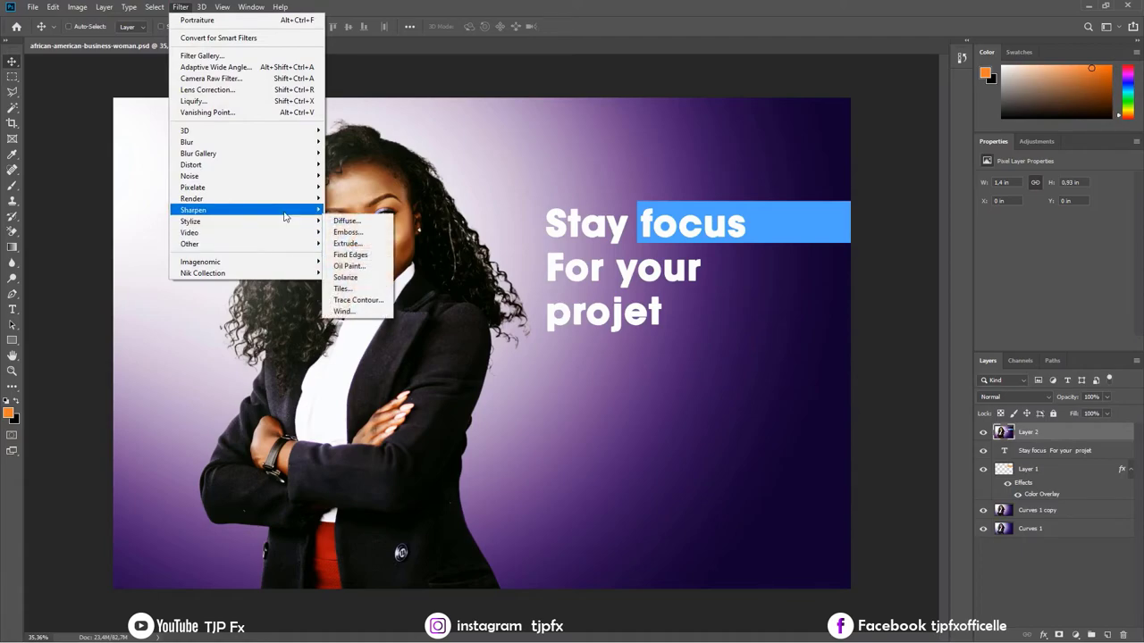
mouse_move(246, 210)
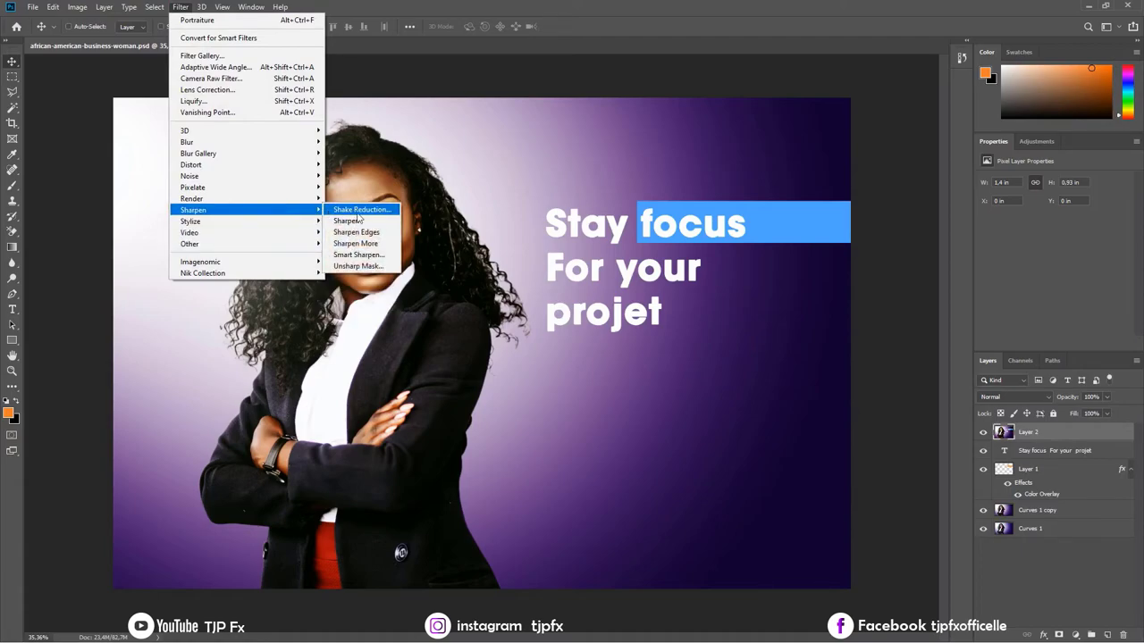
- Apply Shake Reduction to Layer 2 with 31 px blur trace bounds
left_click(358, 219)
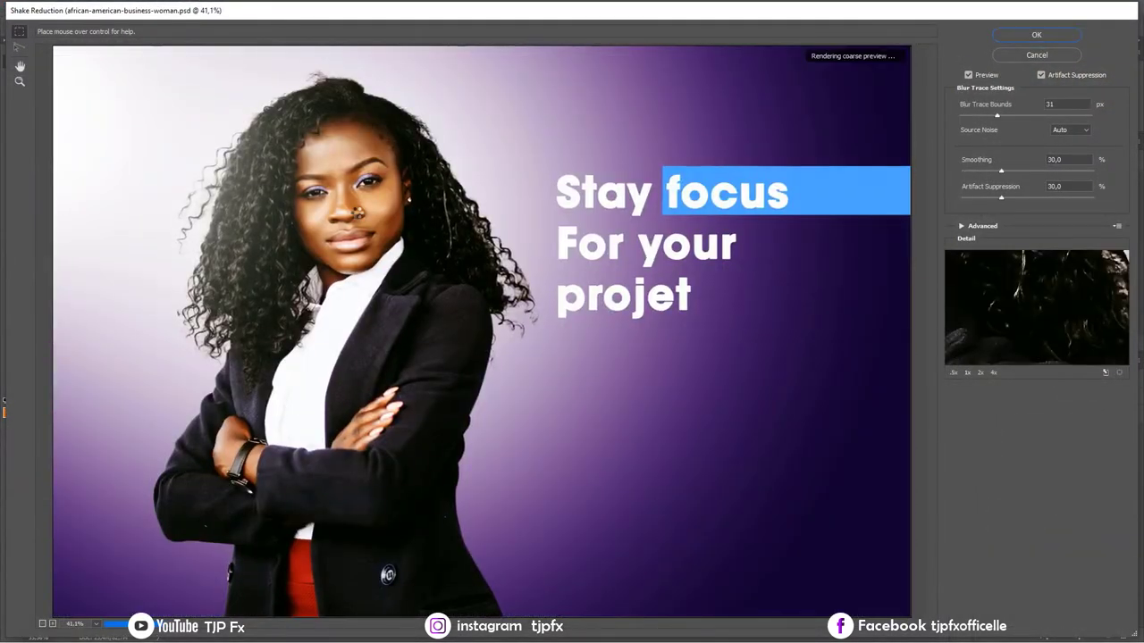
key("Return")
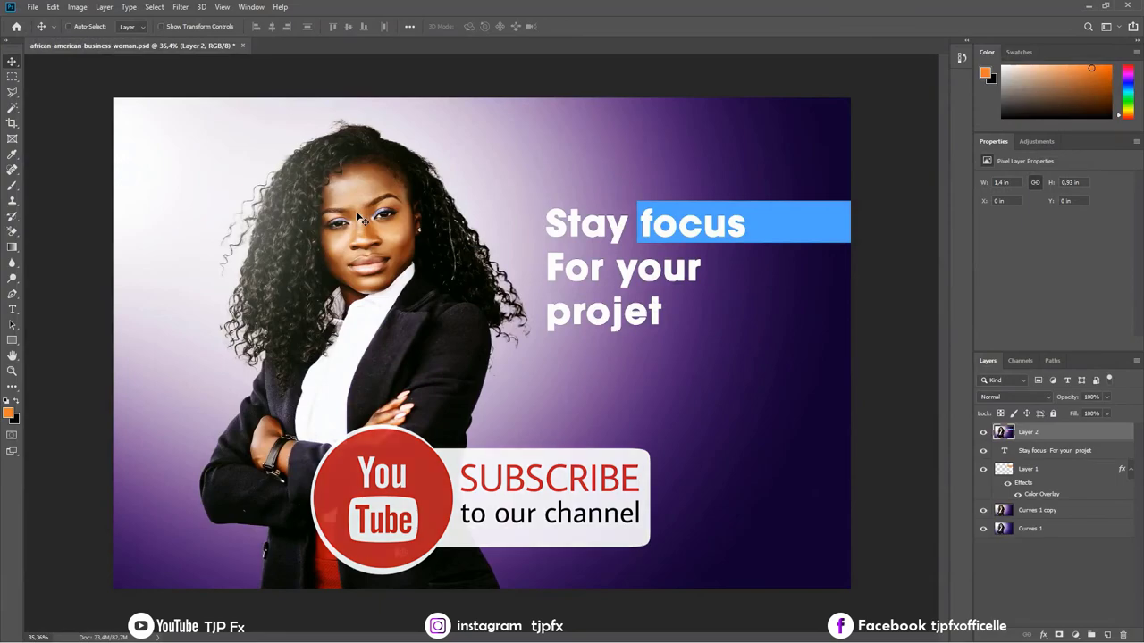
scroll(362, 219, "up", 1)
scroll(376, 241, "up", 1)
scroll(393, 268, "up", 1)
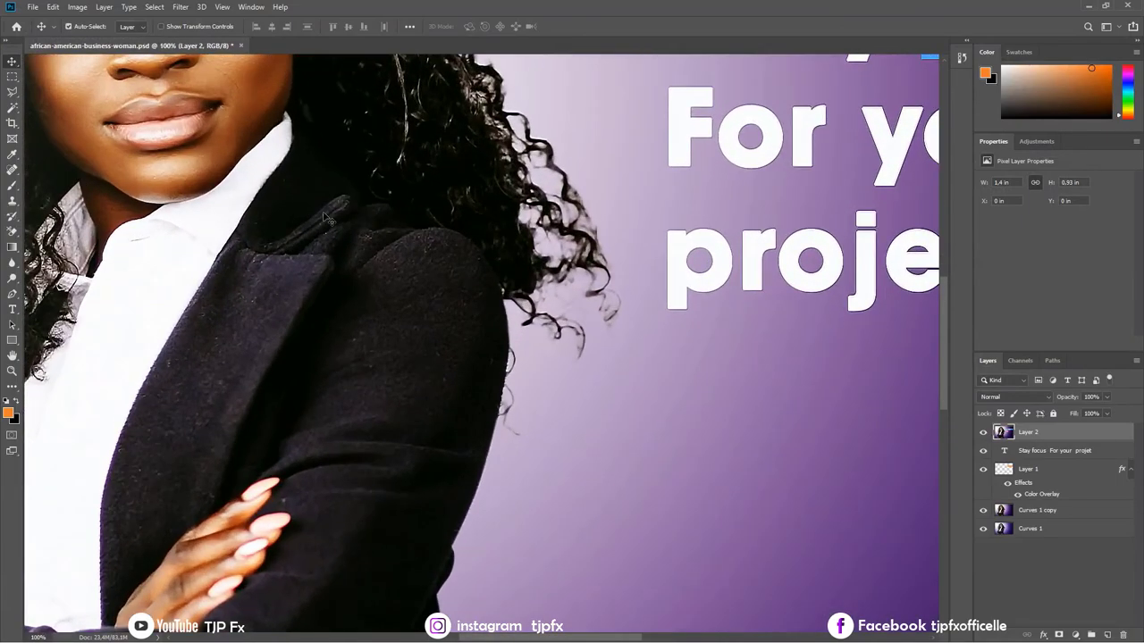
scroll(407, 293, "up", 1)
scroll(406, 293, "down", 1)
scroll(465, 353, "up", 1)
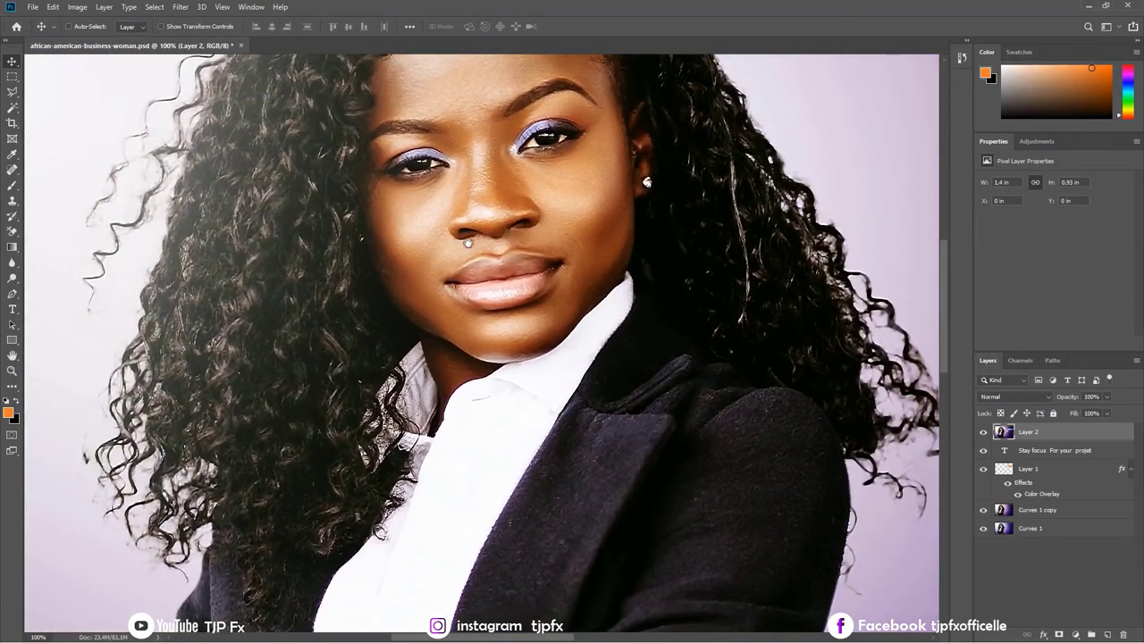
left_click(983, 530, "alt")
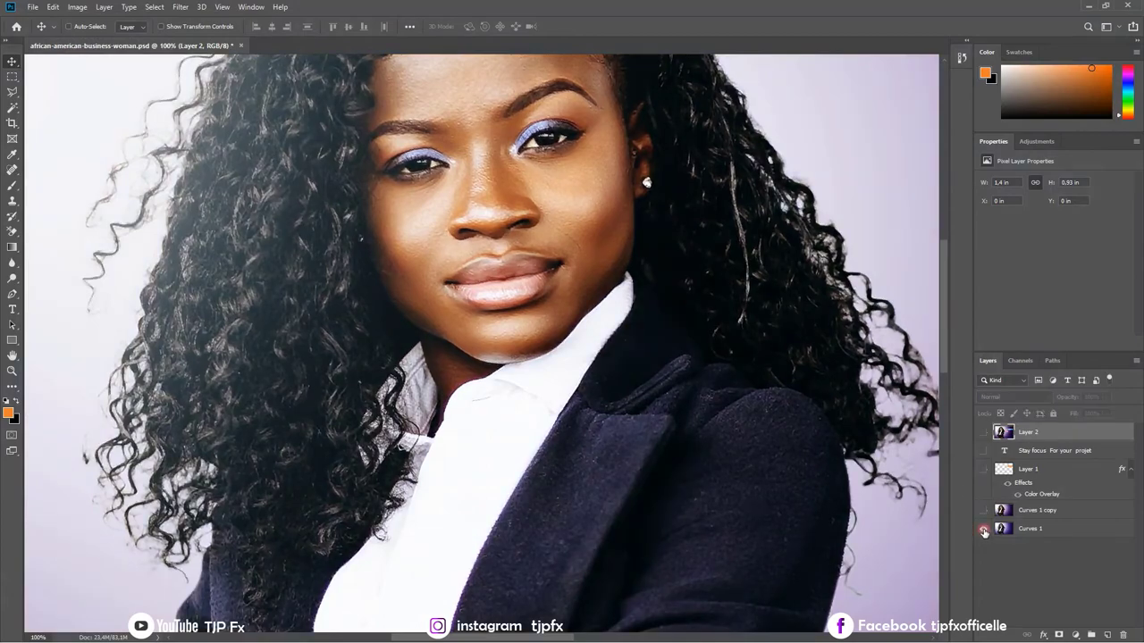
left_click(983, 530, "alt")
scroll(622, 328, "down", 1)
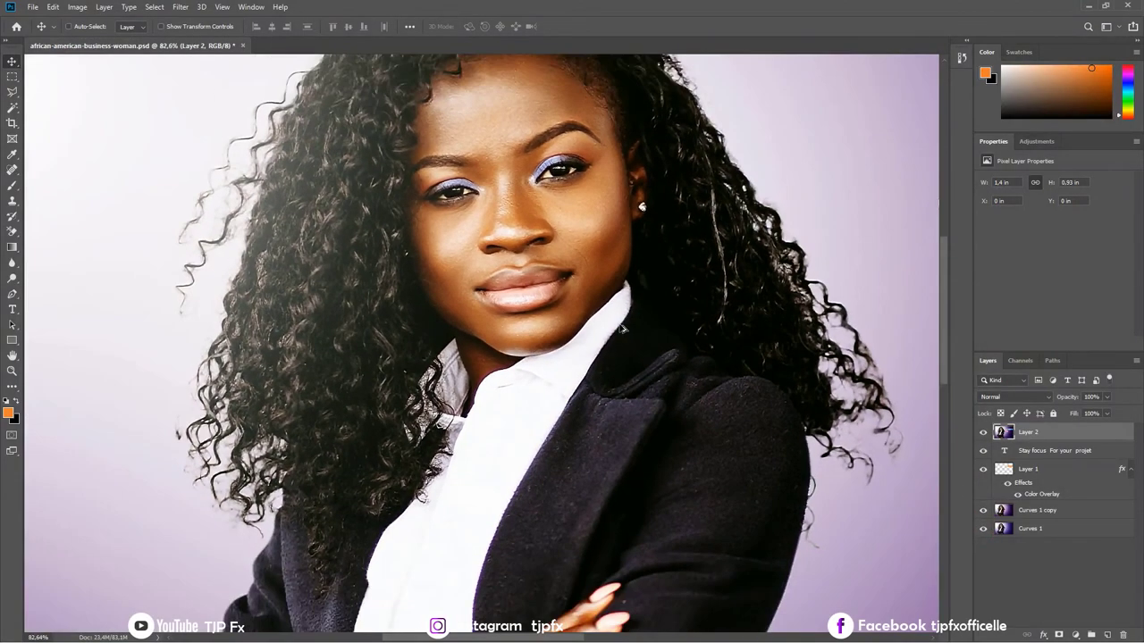
left_click_drag(724, 326, 298, 307)
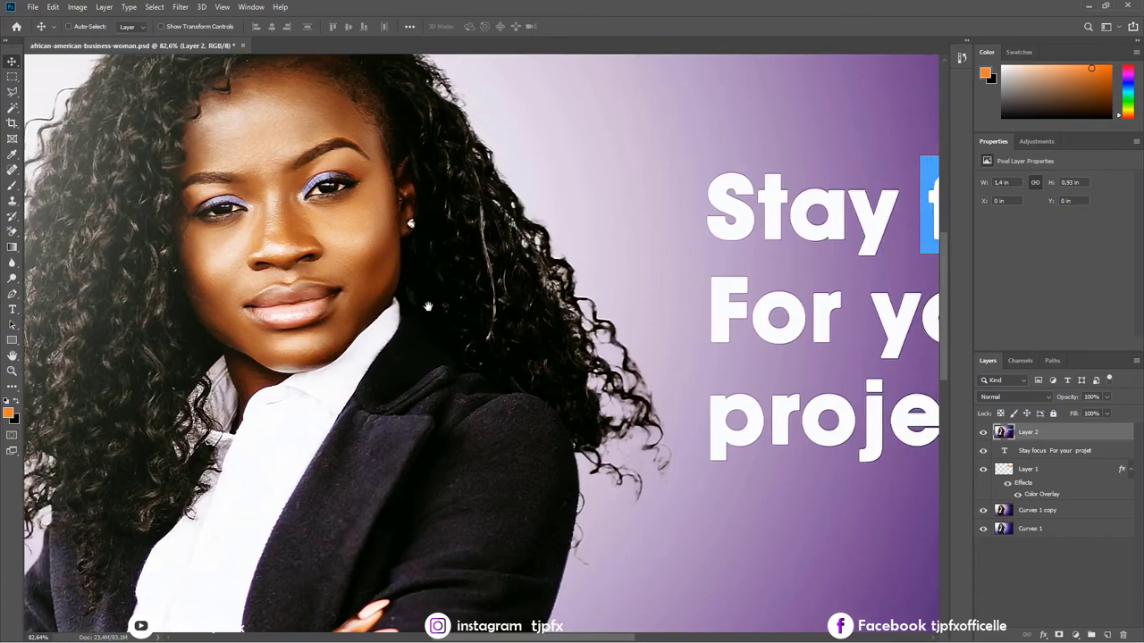
scroll(626, 322, "down", 2)
scroll(626, 317, "up", 1)
scroll(644, 311, "up", 1)
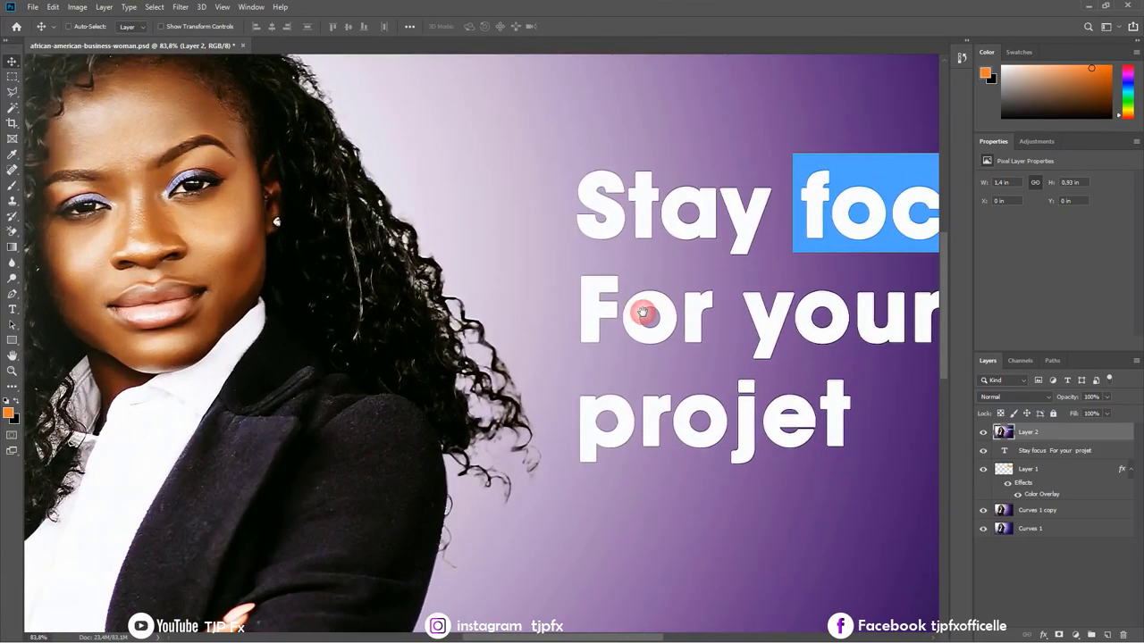
scroll(304, 216, "up", 1)
left_click_drag(305, 216, 314, 218)
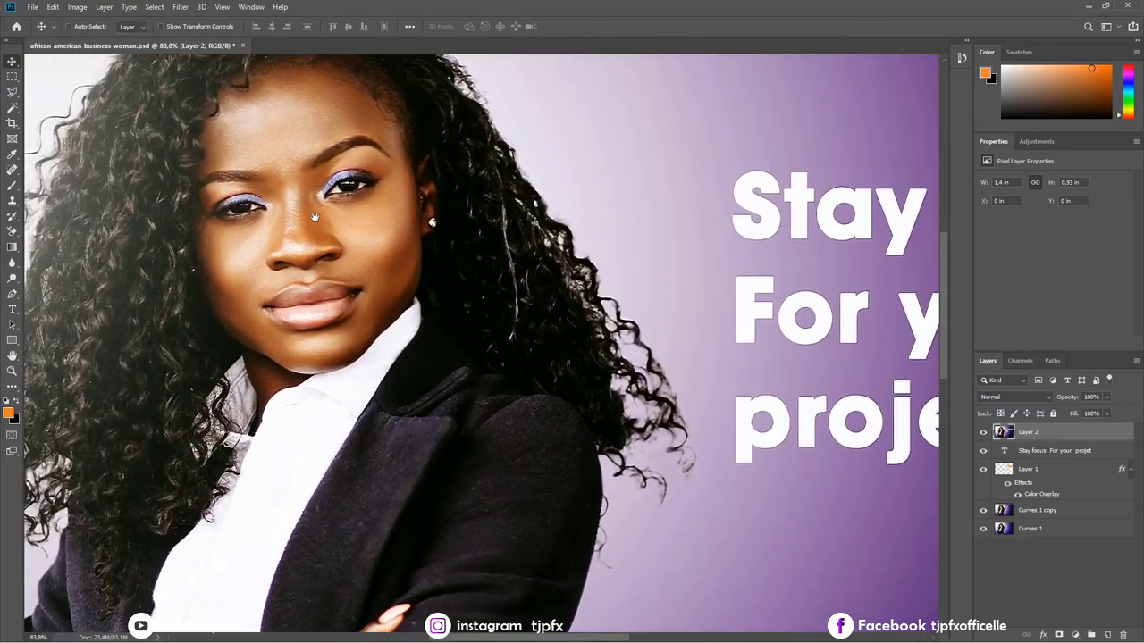
- Apply Unsharp Mask at 50% amount, 1.0 px radius, threshold 0
left_click(177, 9)
mouse_move(193, 210)
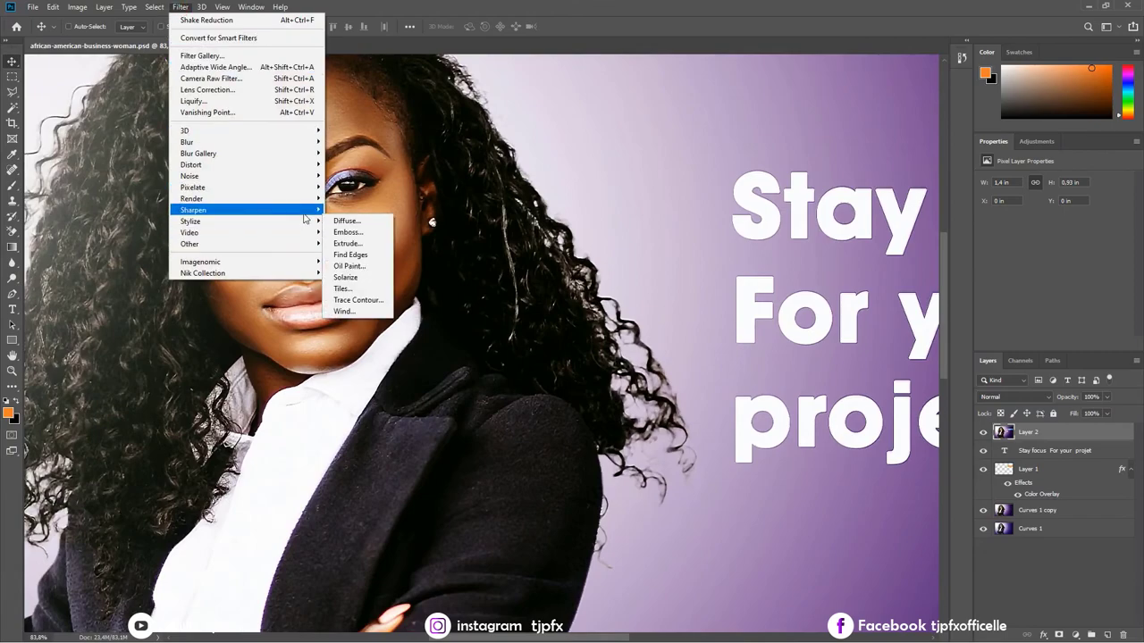
left_click(362, 265)
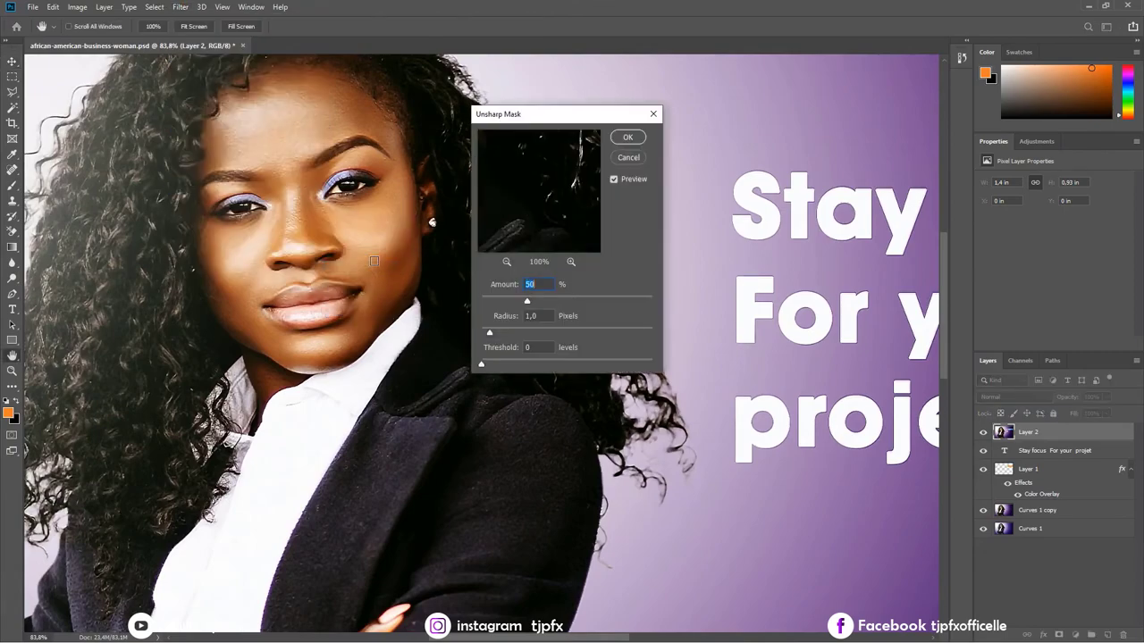
key("Return")
- Pan and scroll around the finished poster to review the sharpened composition
left_click_drag(308, 261, 417, 241)
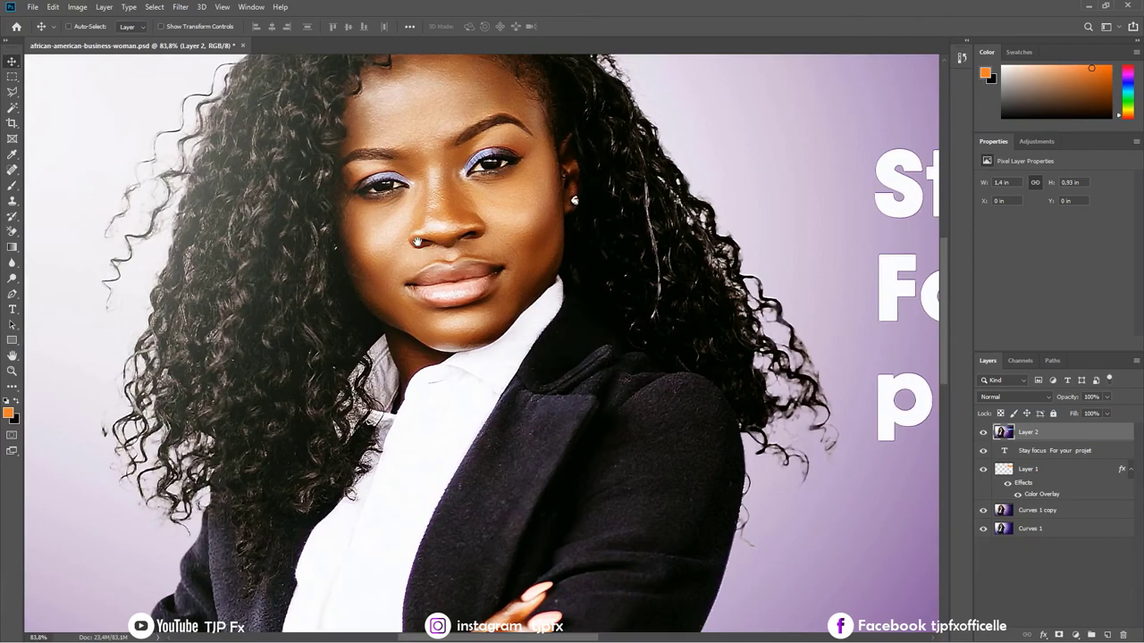
scroll(416, 242, "down", 3)
scroll(411, 232, "down", 1)
scroll(403, 223, "down", 3)
scroll(394, 214, "down", 1)
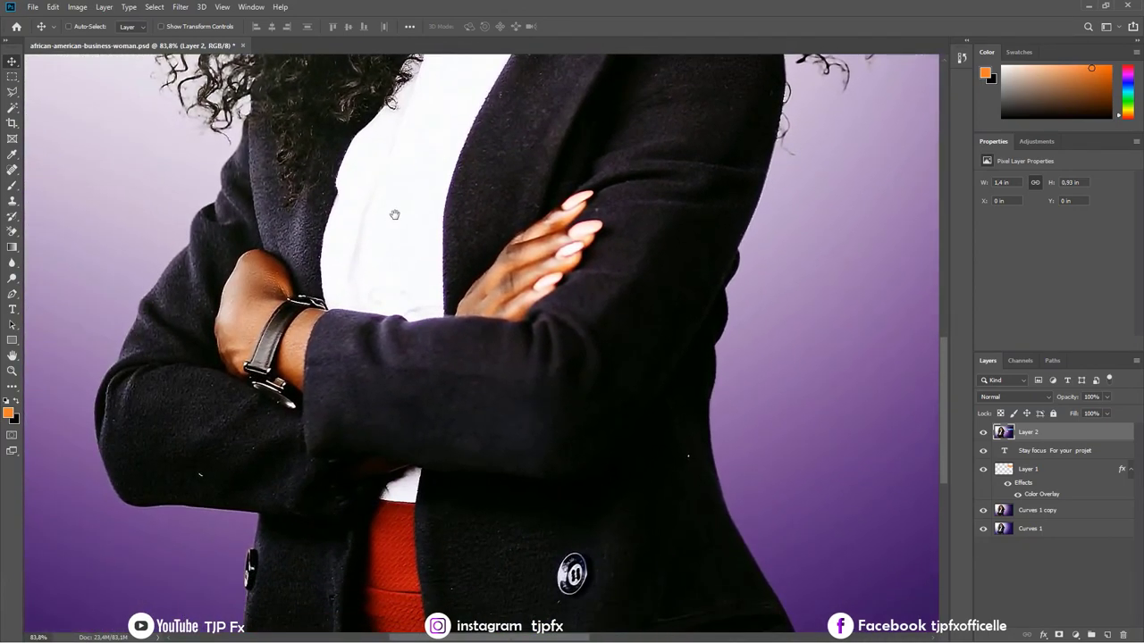
scroll(397, 223, "down", 2)
scroll(403, 250, "down", 1)
scroll(413, 283, "down", 2)
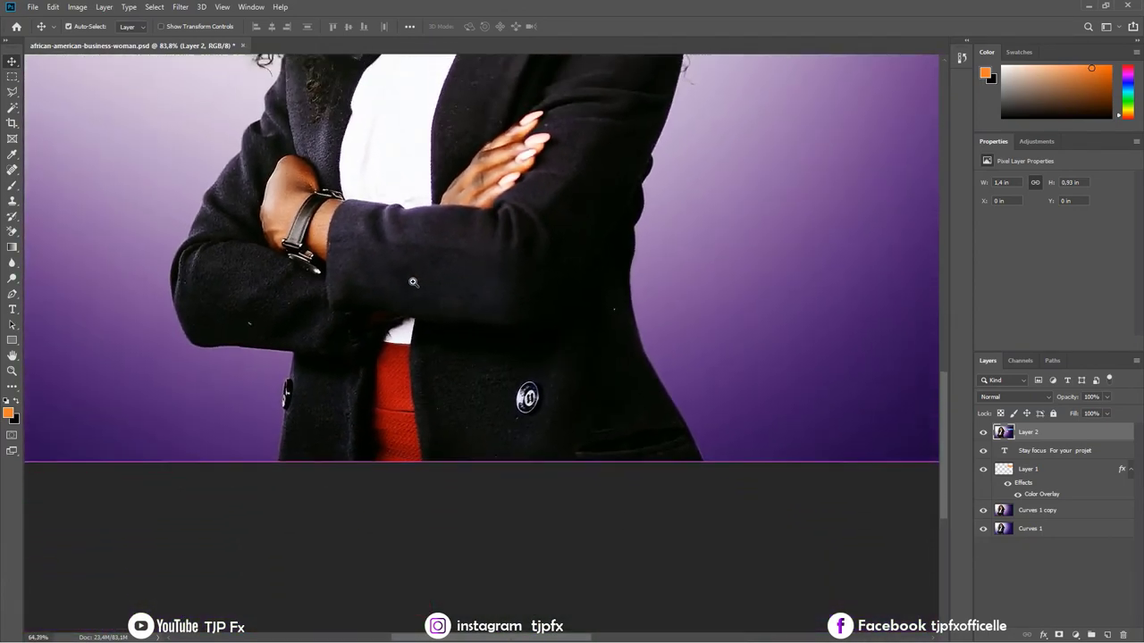
scroll(413, 282, "down", 2)
scroll(537, 224, "up", 4)
scroll(482, 210, "up", 3)
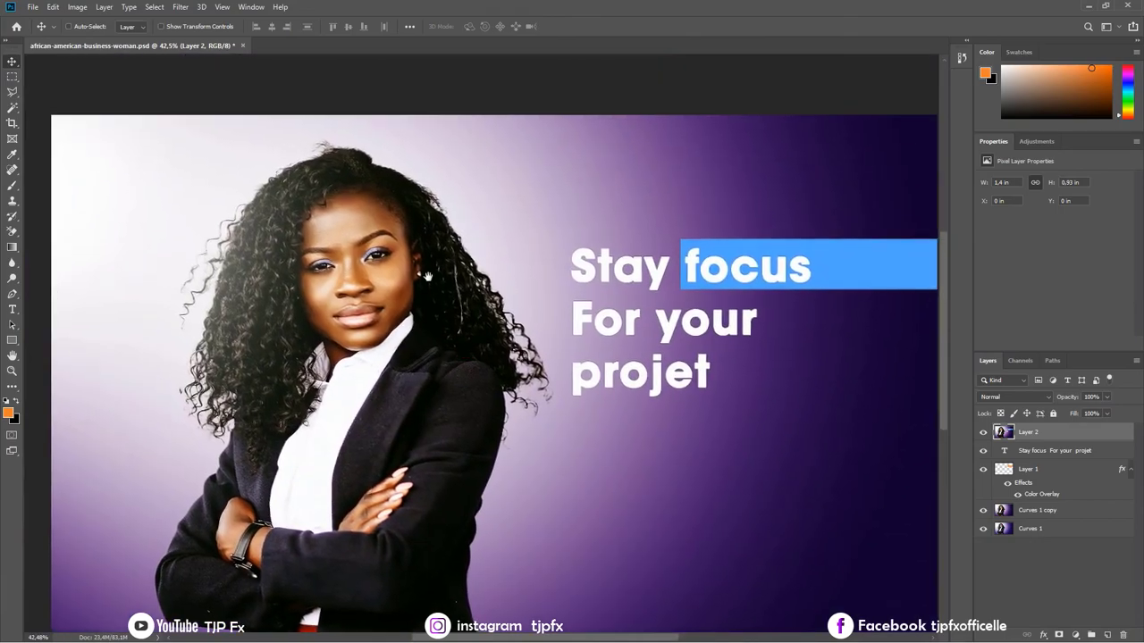
scroll(428, 196, "right", 2)
scroll(389, 184, "down", 1)
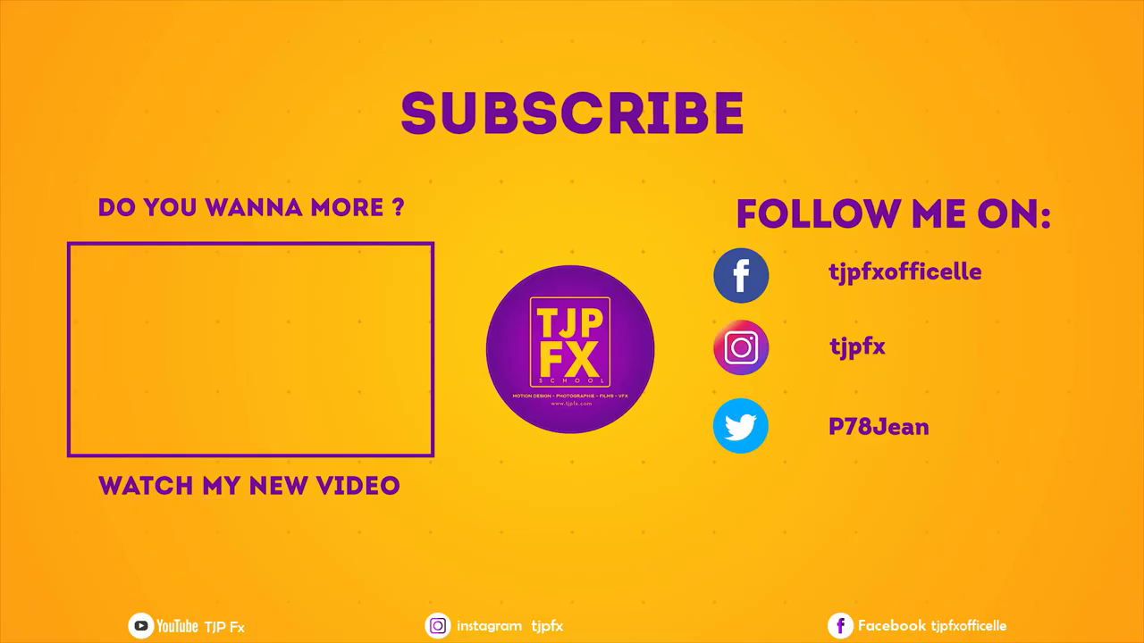